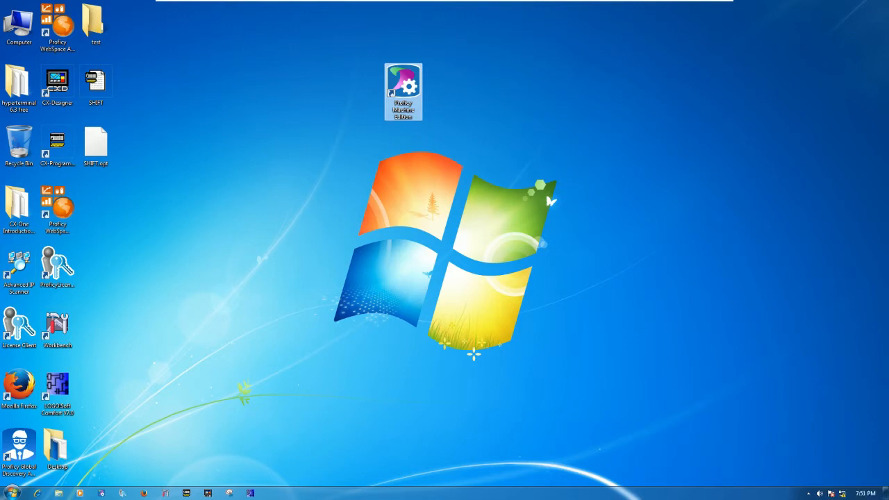
Start Proficy Machine Edition and dismiss the startup project selection dialog without opening a project
right_click(643, 91)
click(667, 119)
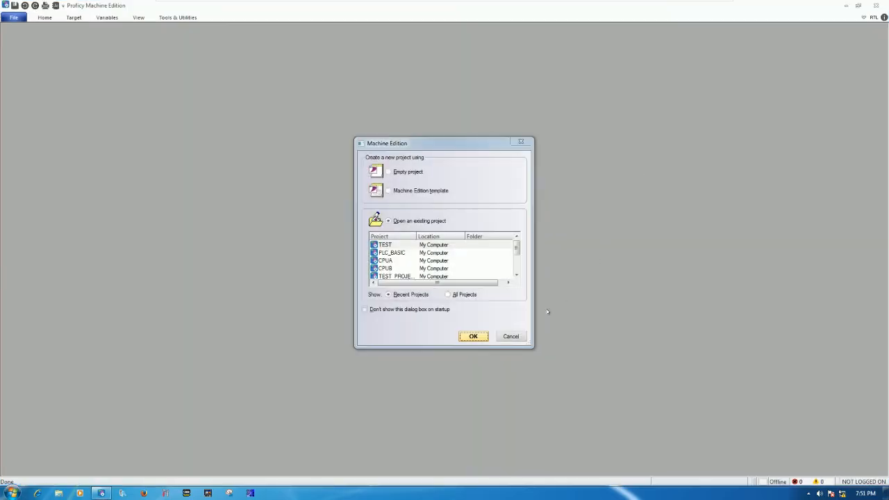
click(513, 336)
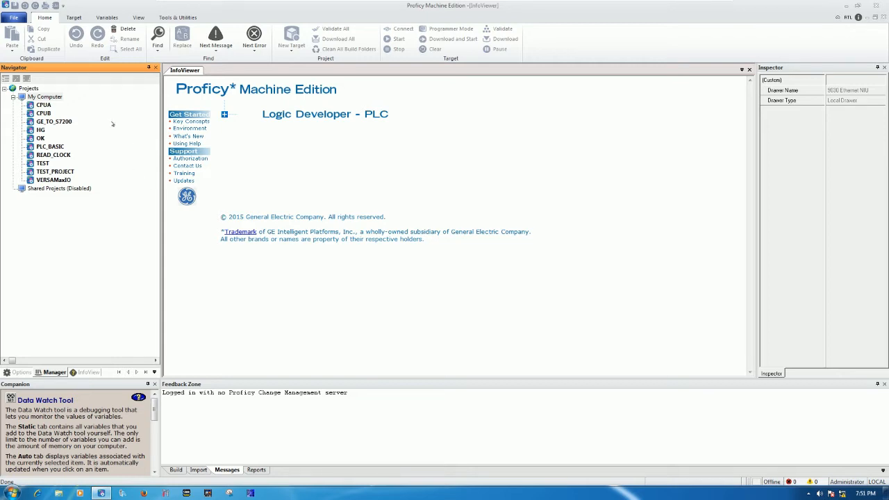
Create a new project named Profinet_Hardware under My Computer using the Empty Project template
click(47, 97)
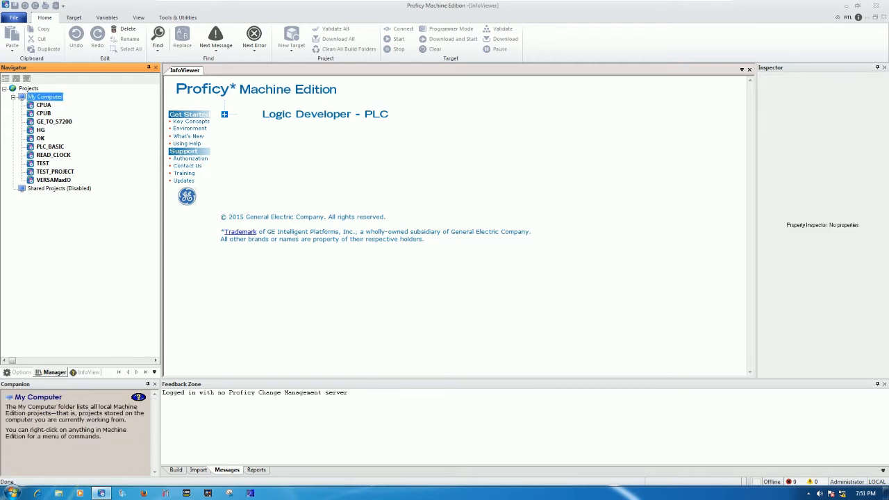
right_click(62, 98)
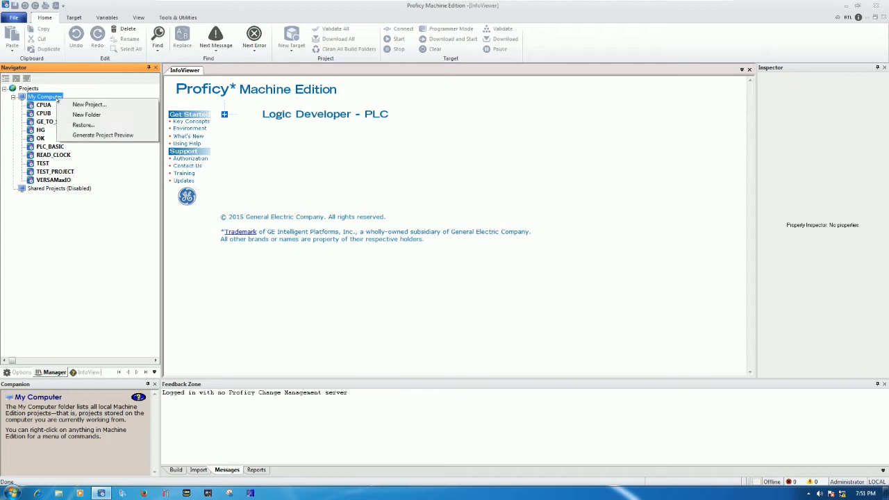
click(89, 105)
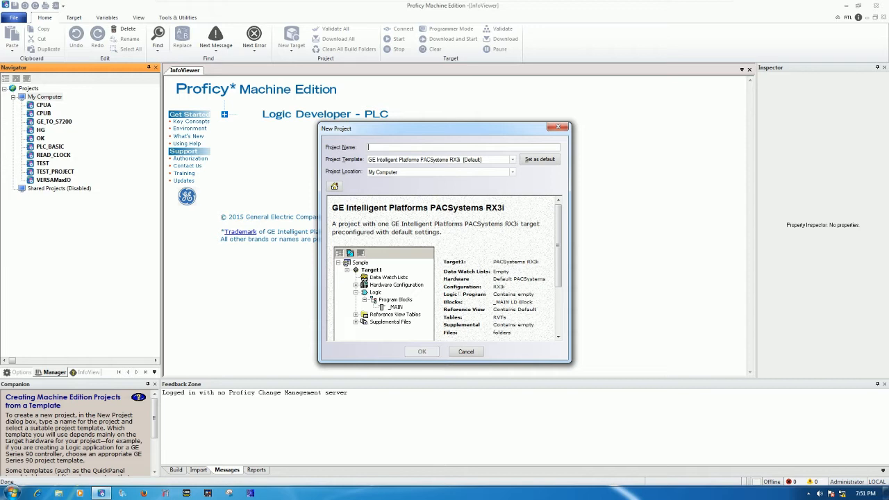
text(Profinet_Hardware)
click(487, 162)
scroll(487, 166, up, 1)
click(486, 167)
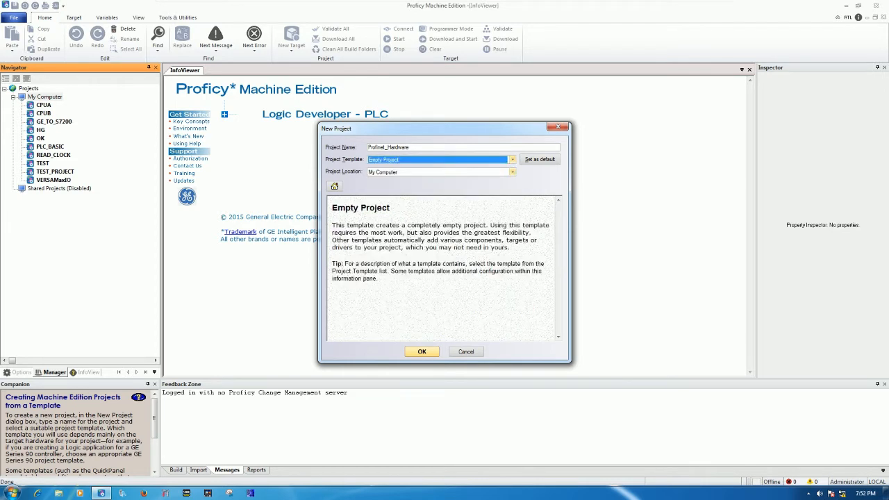
click(423, 352)
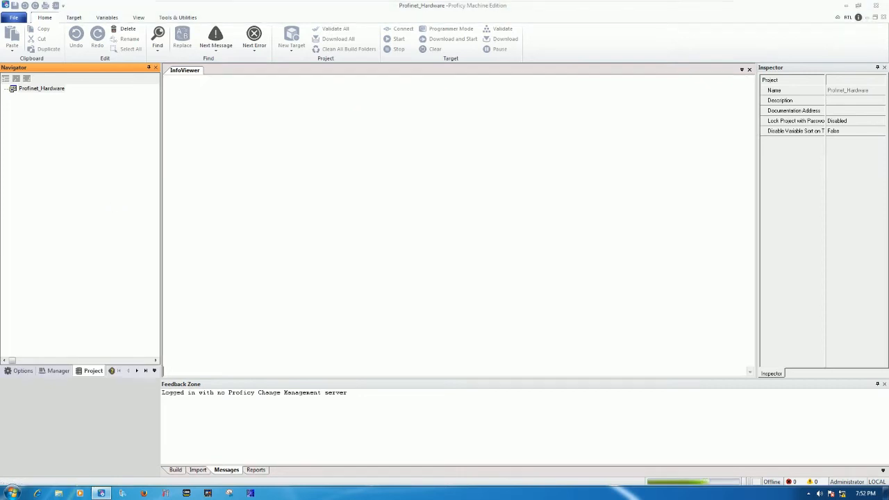
Add a GE Intelligent Platforms PACSystems RX3i controller target to the project and name it Profinet
right_click(54, 91)
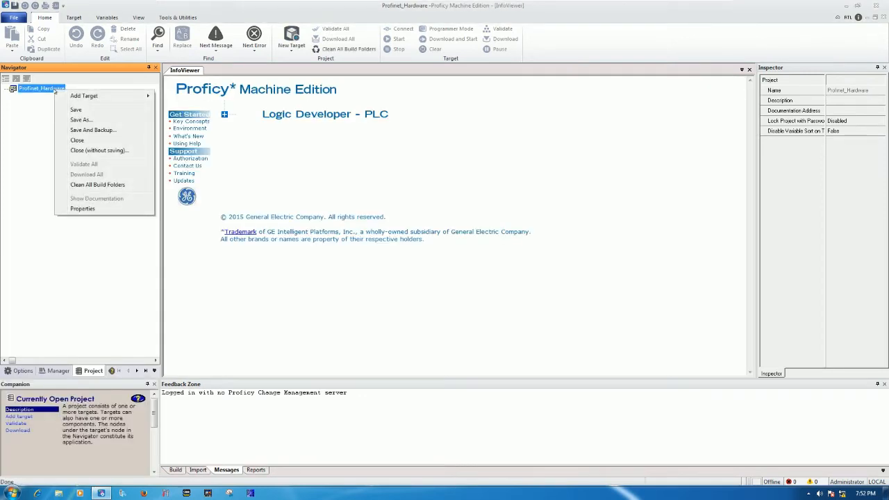
mouse_move(103, 98)
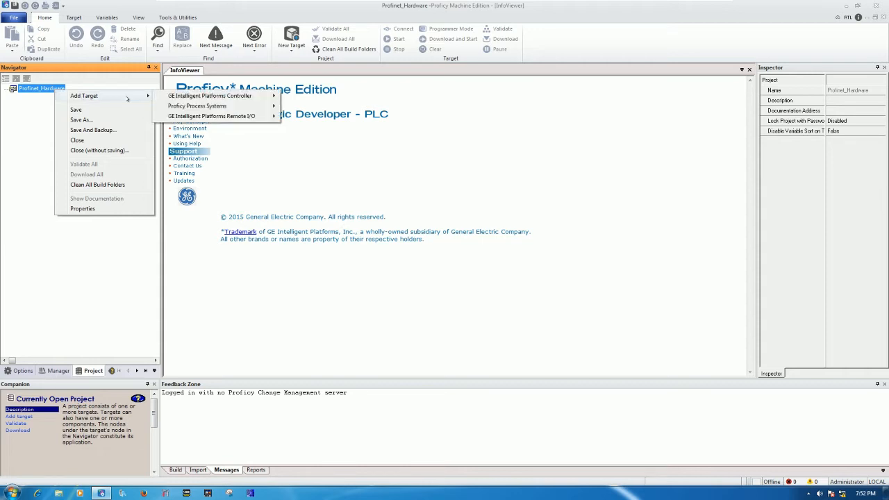
mouse_move(211, 98)
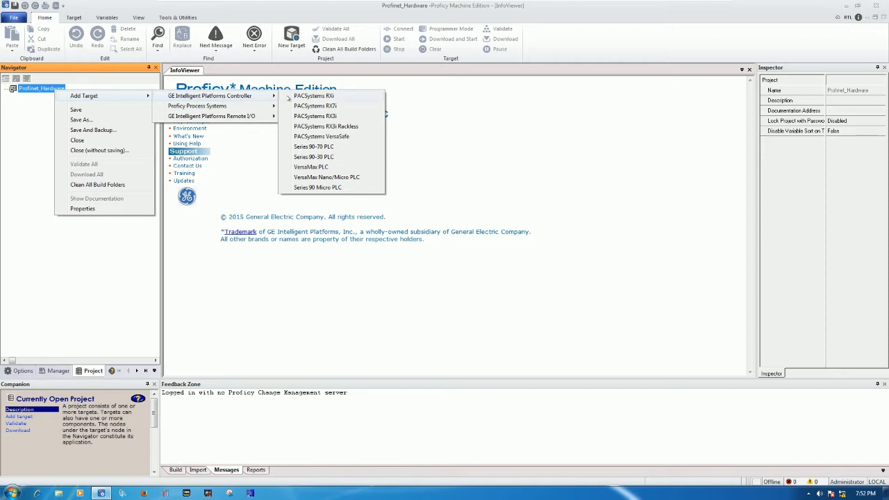
click(353, 116)
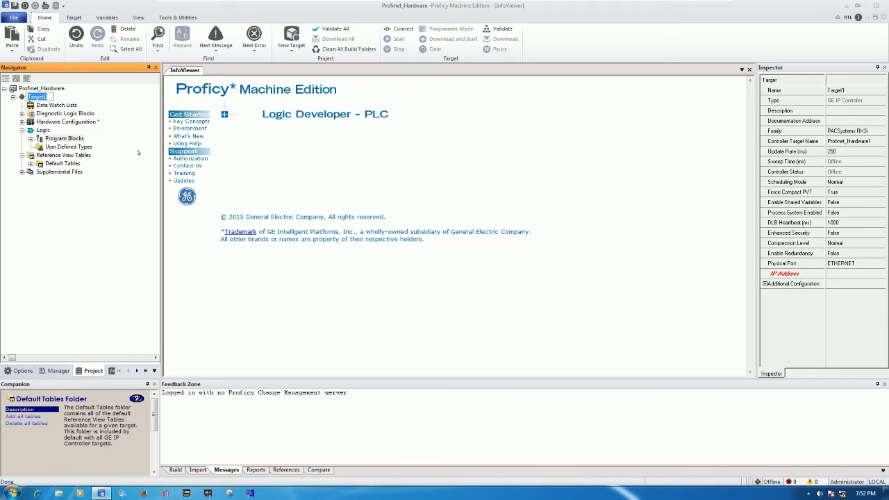
text(Profinet)
key(Return)
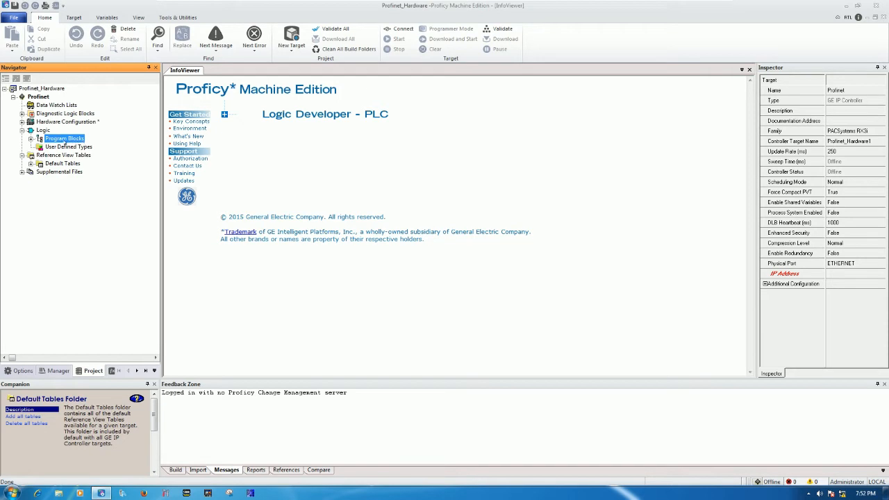
click(39, 96)
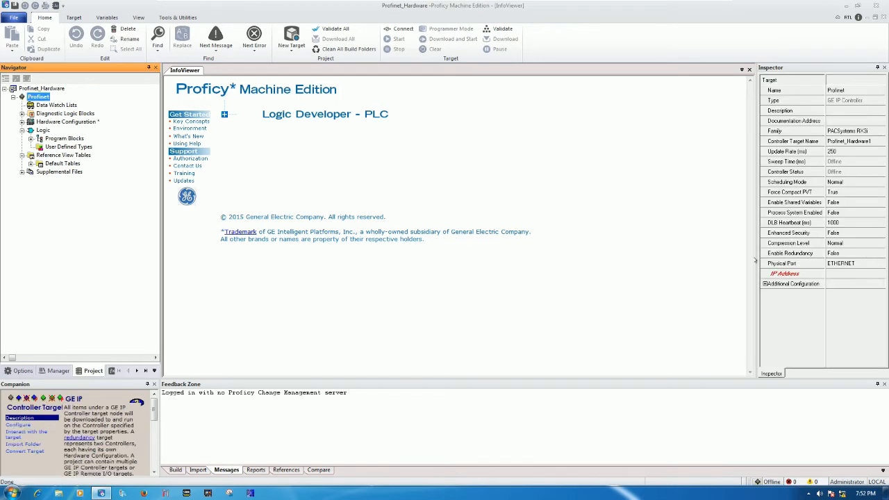
drag(754, 256, 739, 262)
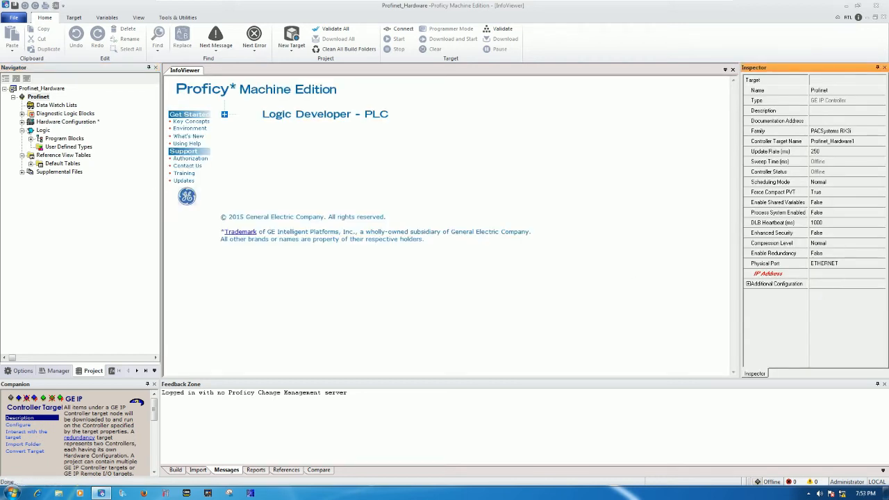
Replace the power supply in slot 0 of Rack 0 with the 24VDC 40W module IC695PSD040
click(22, 122)
click(31, 130)
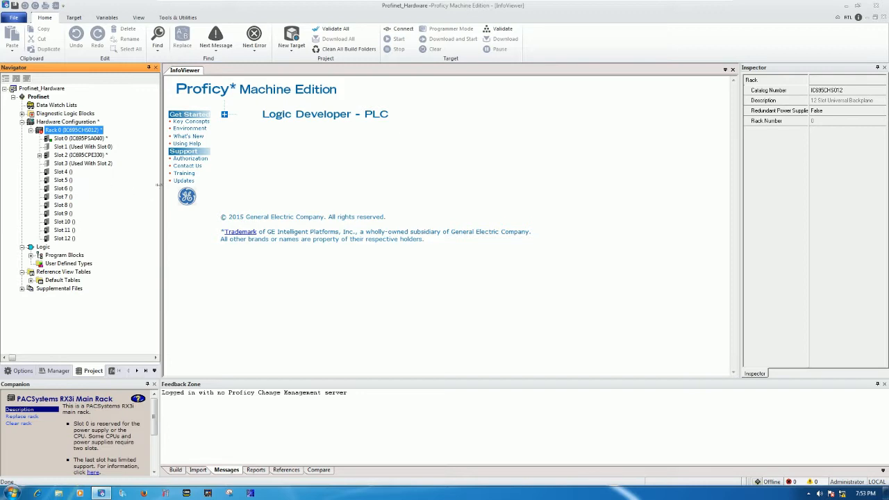
drag(158, 184, 157, 184)
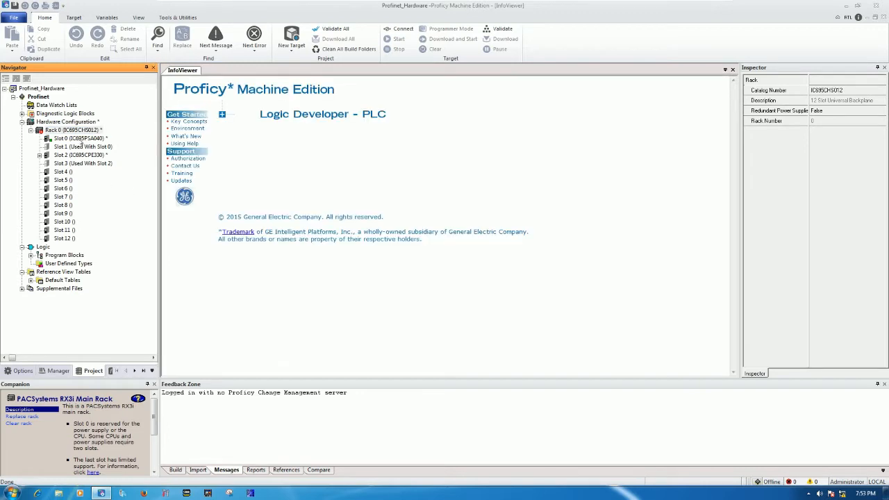
click(80, 139)
right_click(93, 139)
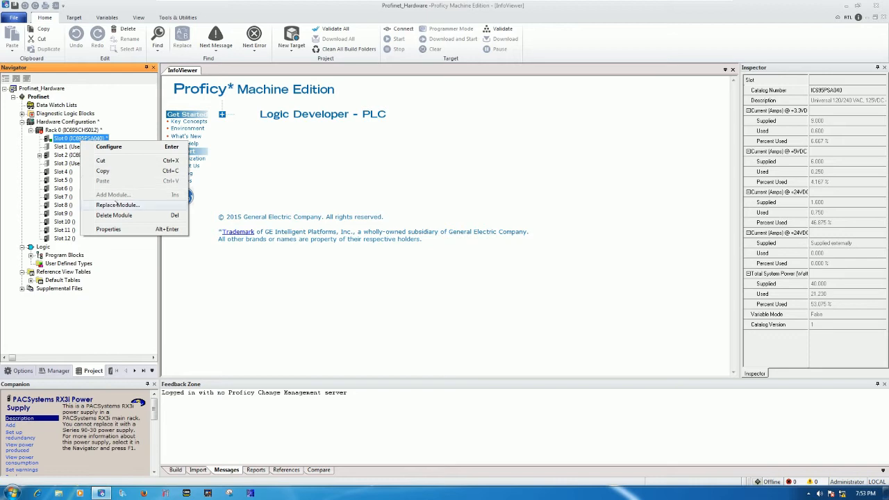
click(117, 204)
drag(376, 165, 322, 141)
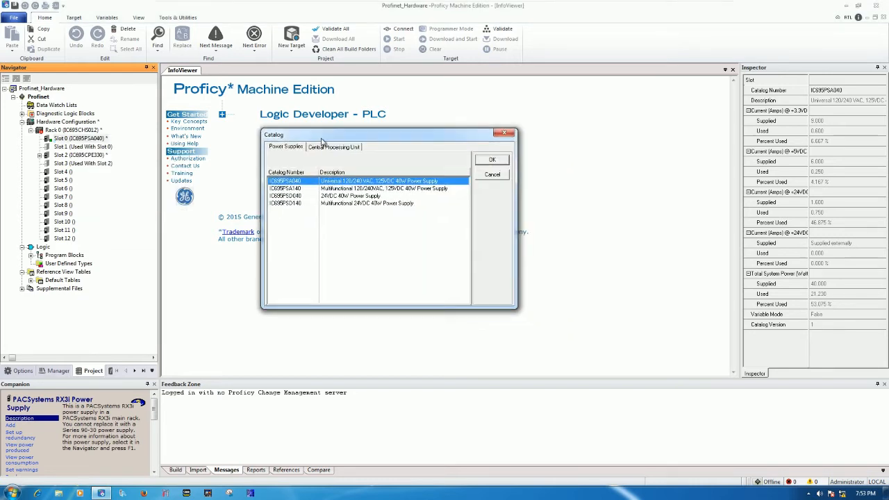
click(302, 196)
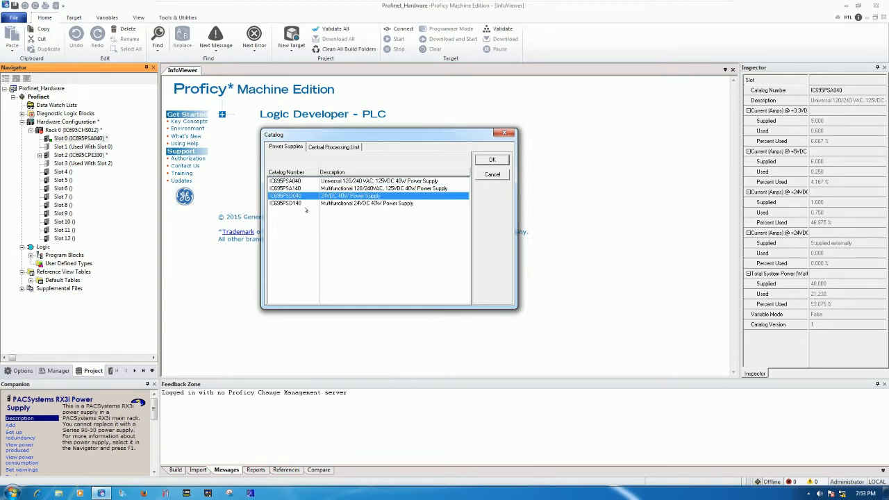
click(491, 161)
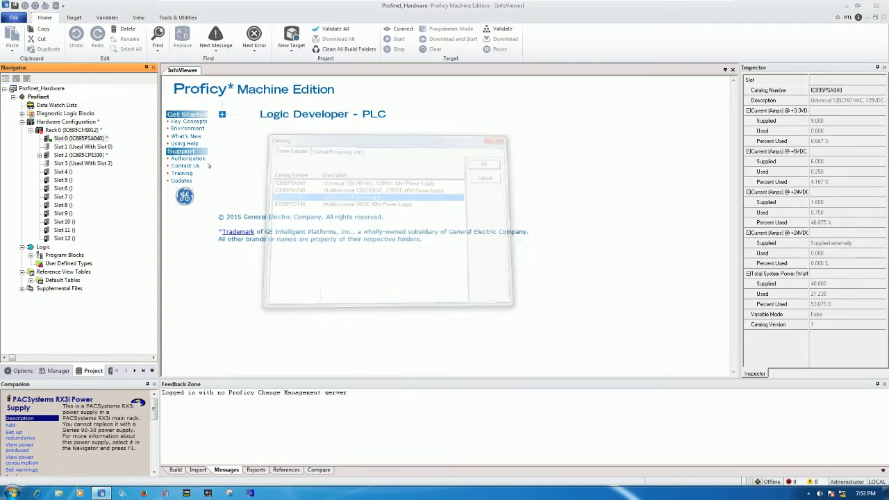
Move the CPU module from slot 2 to slot 1 of Rack 0
click(70, 149)
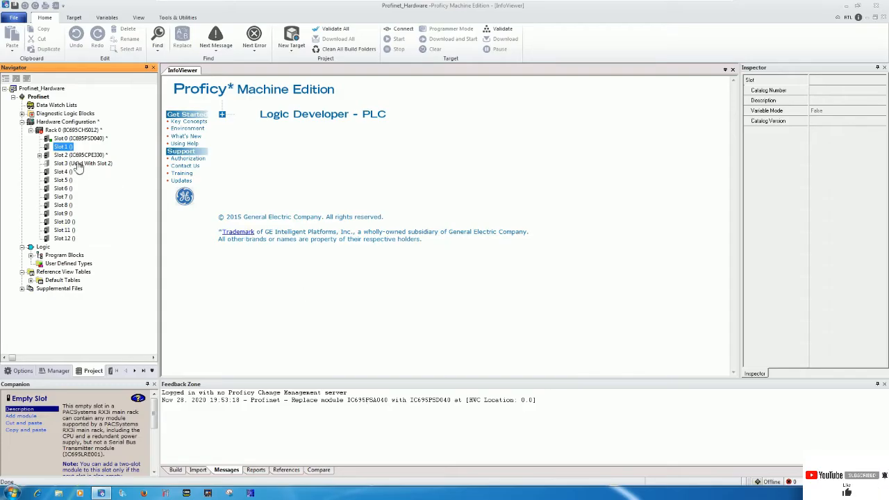
click(80, 154)
drag(80, 155, 69, 148)
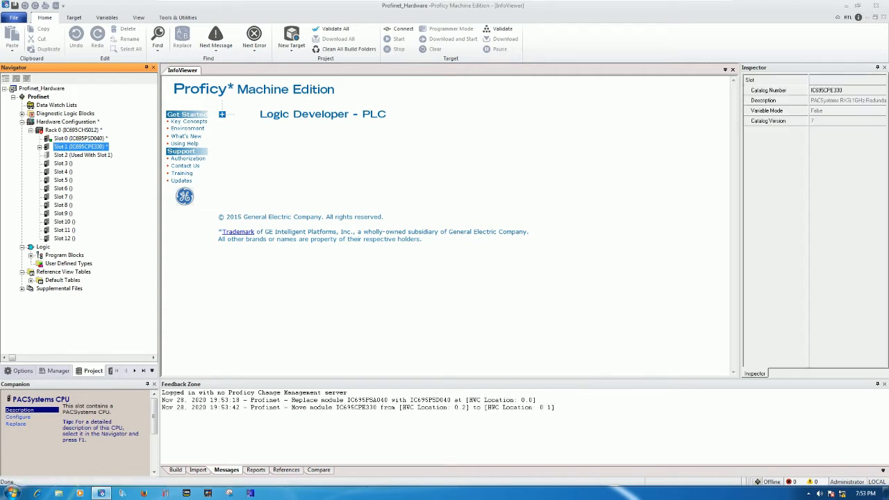
Replace the CPU in slot 1 with IC695CPE310, keeping the current settings for common parameters
right_click(94, 148)
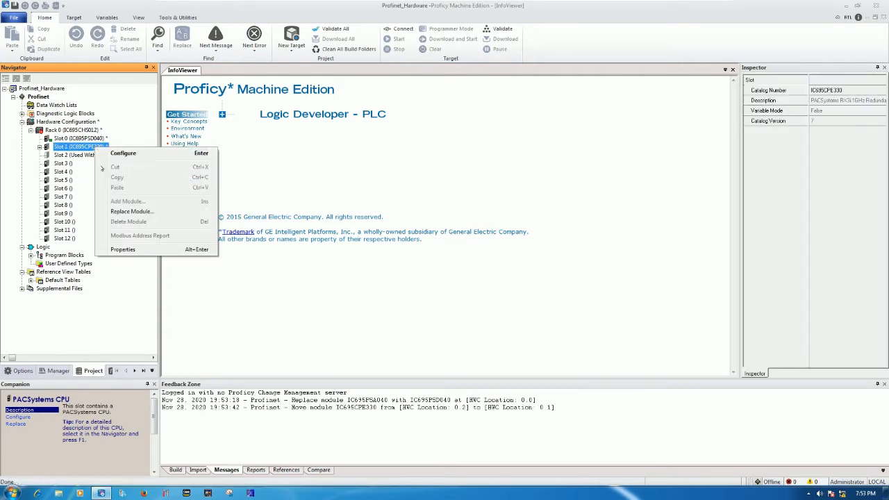
click(129, 212)
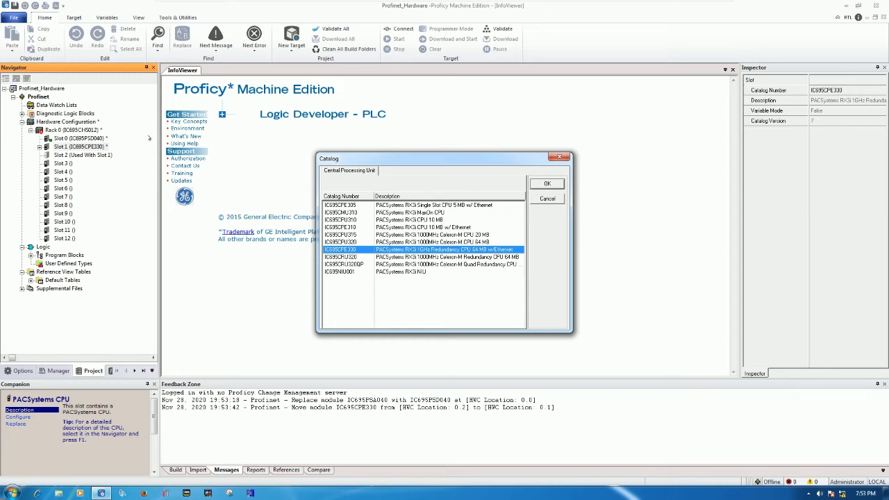
click(354, 229)
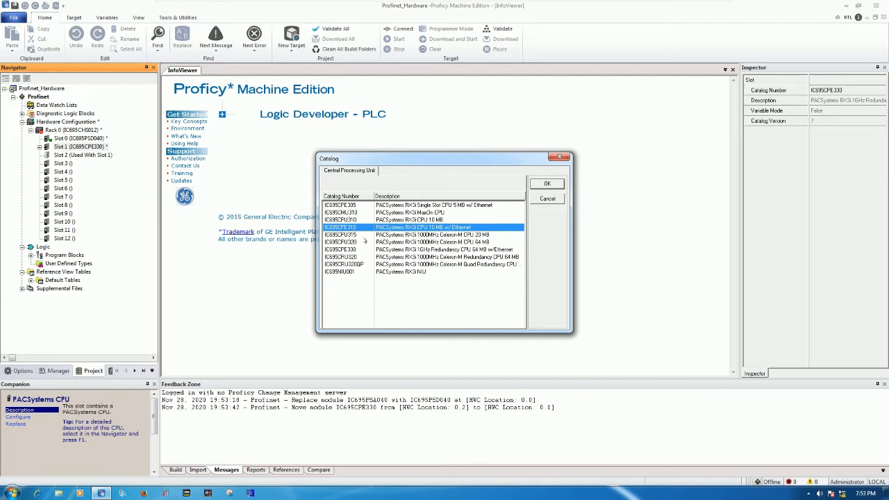
click(547, 184)
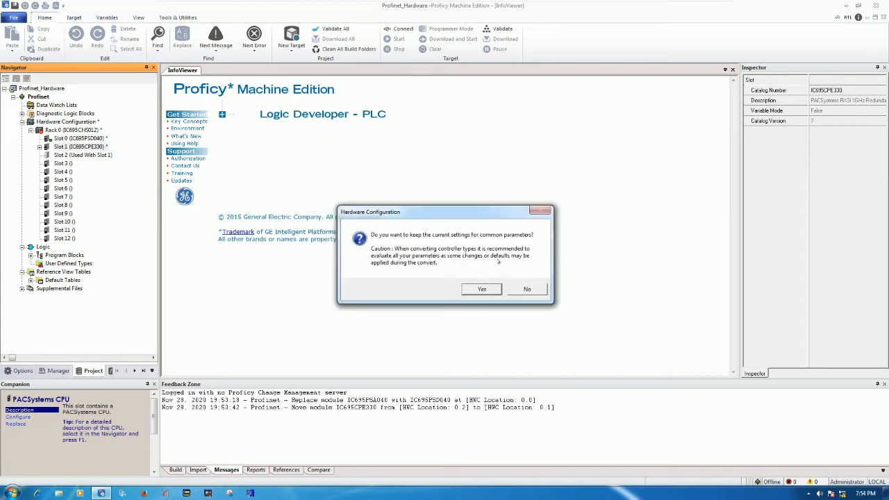
click(490, 288)
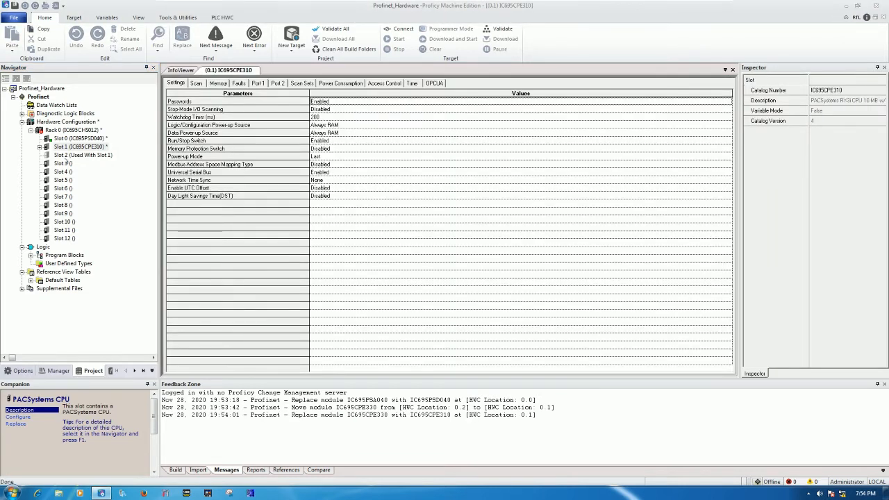
Set Variable Mode to True for the Ethernet interface under the slot 1 CPU
double_click(42, 148)
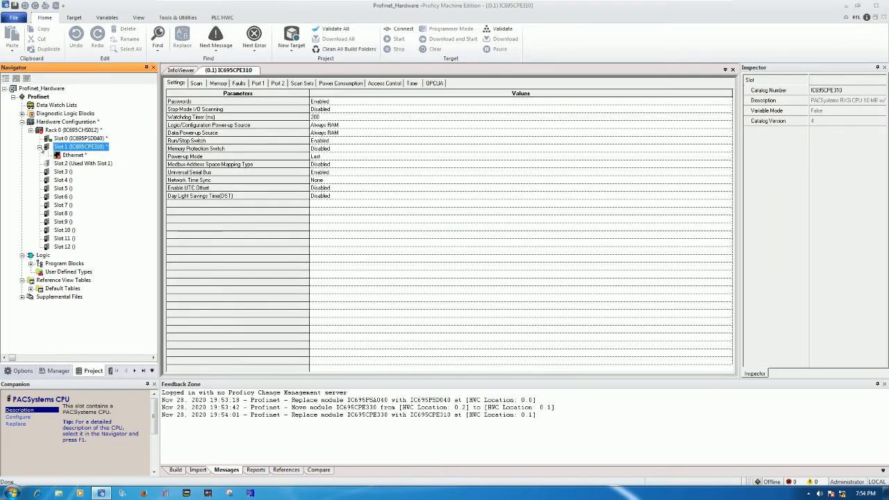
click(71, 155)
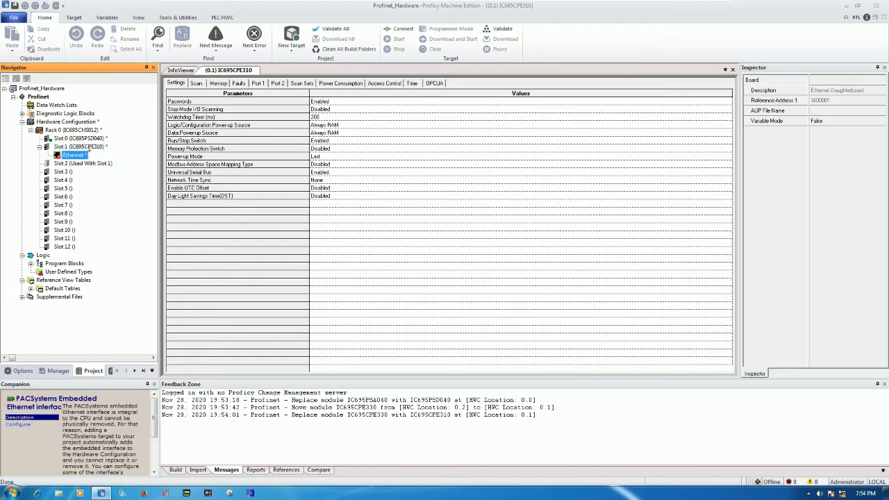
click(86, 148)
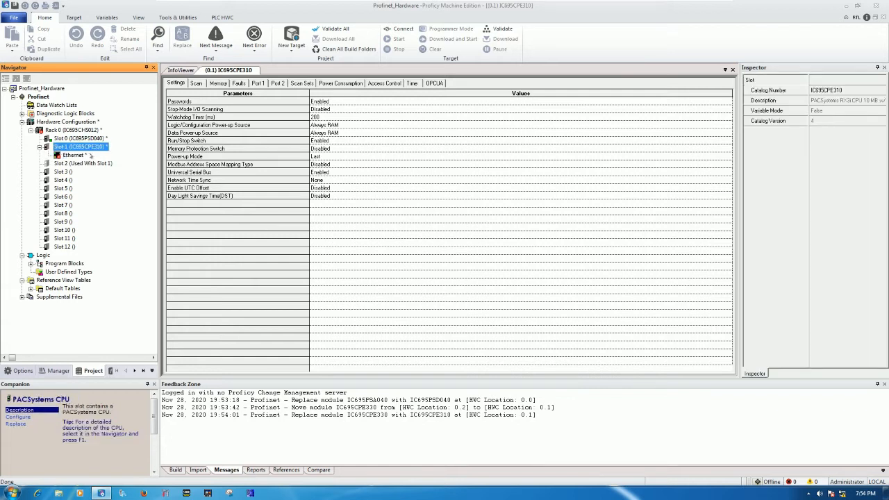
click(90, 156)
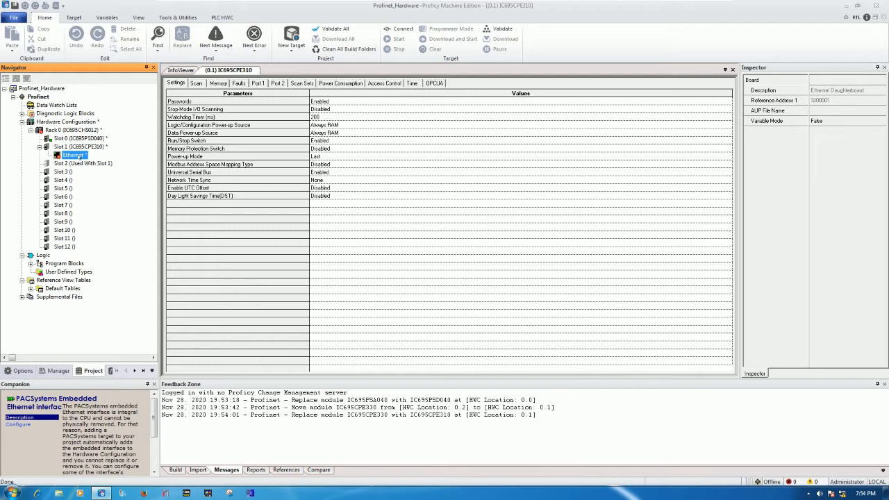
right_click(74, 157)
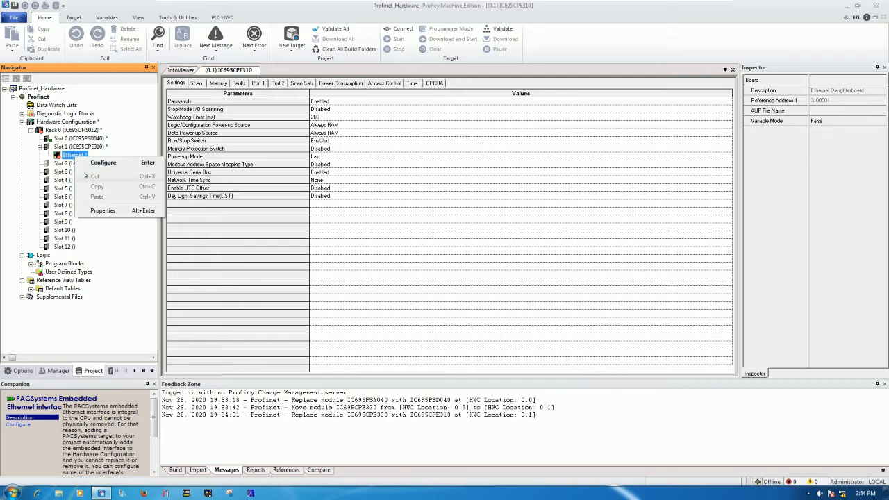
click(73, 148)
click(74, 155)
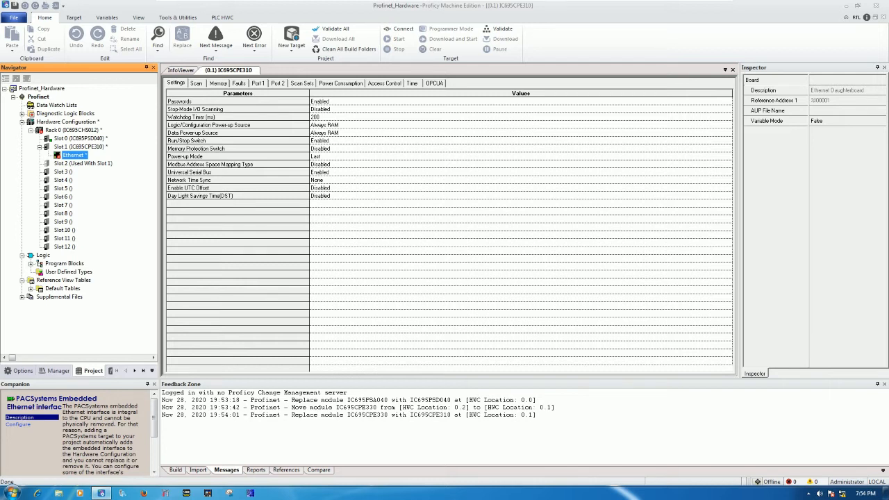
click(832, 122)
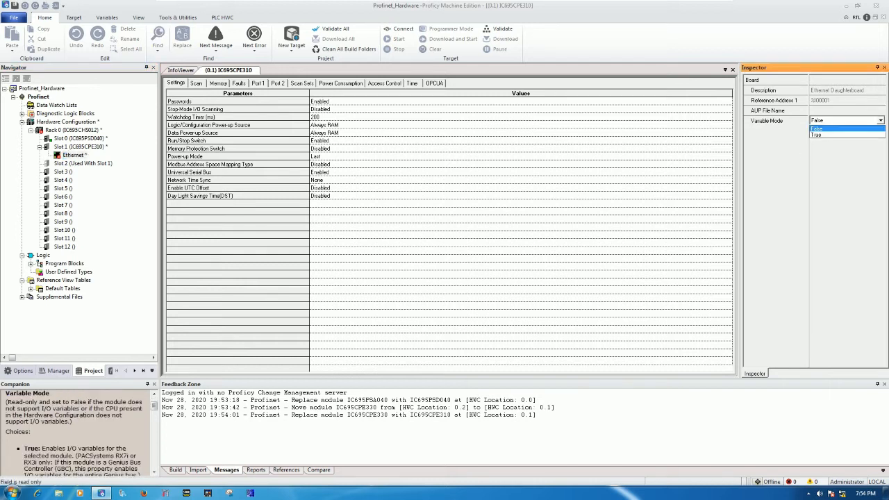
click(827, 135)
click(498, 279)
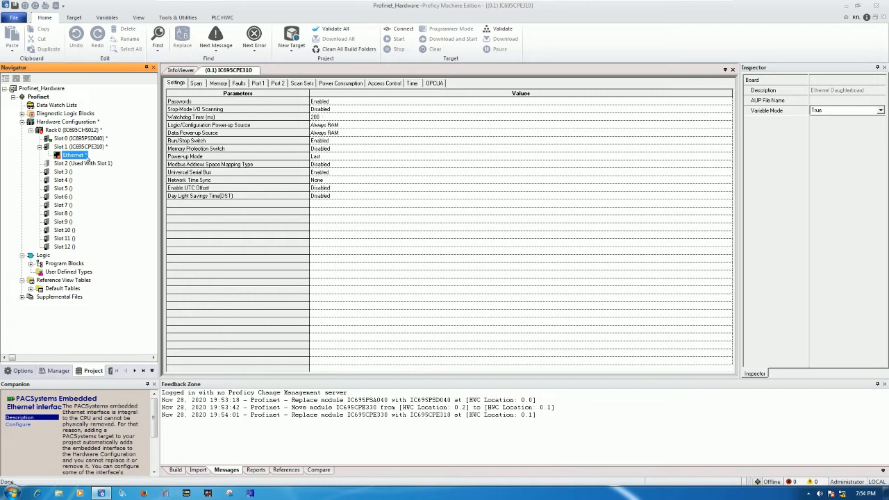
Map a variable named N01S01CPE to the first status address terminal, I1, of the Ethernet interface under slot 1
double_click(82, 157)
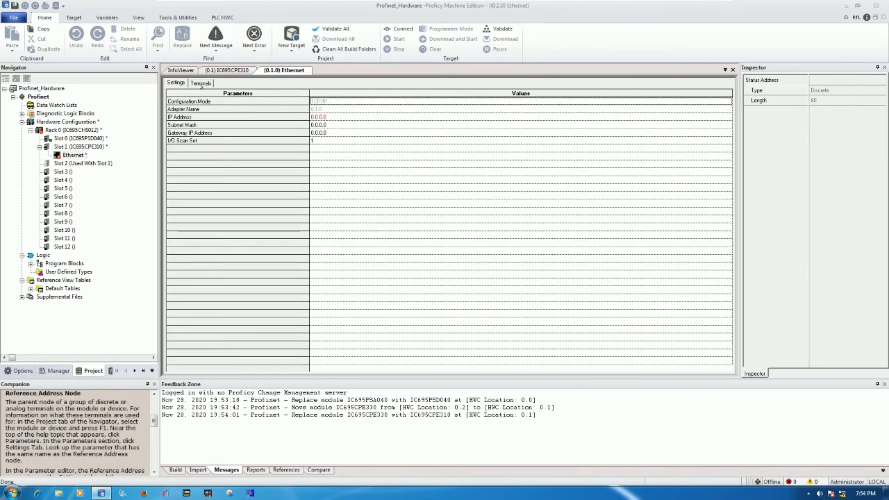
click(201, 83)
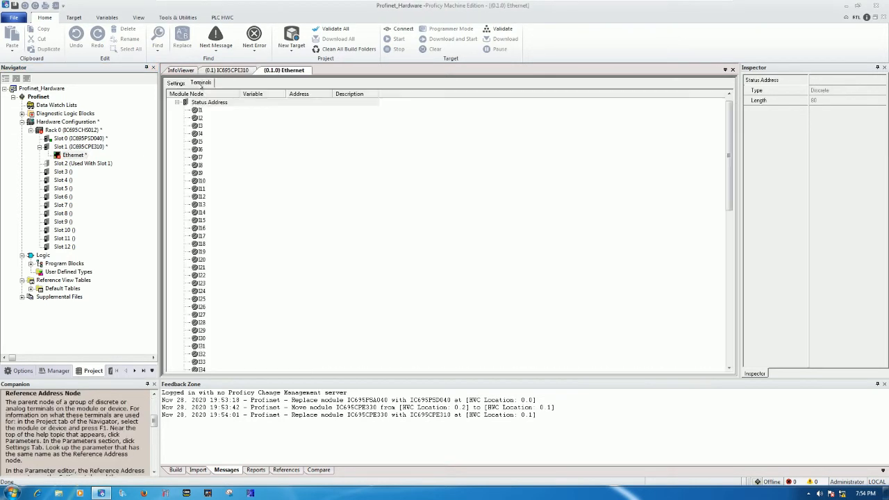
click(201, 110)
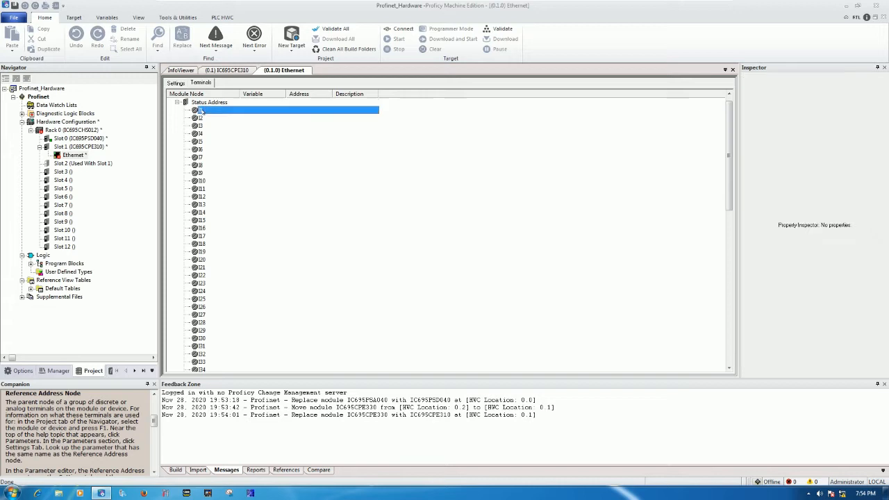
right_click(201, 111)
click(228, 117)
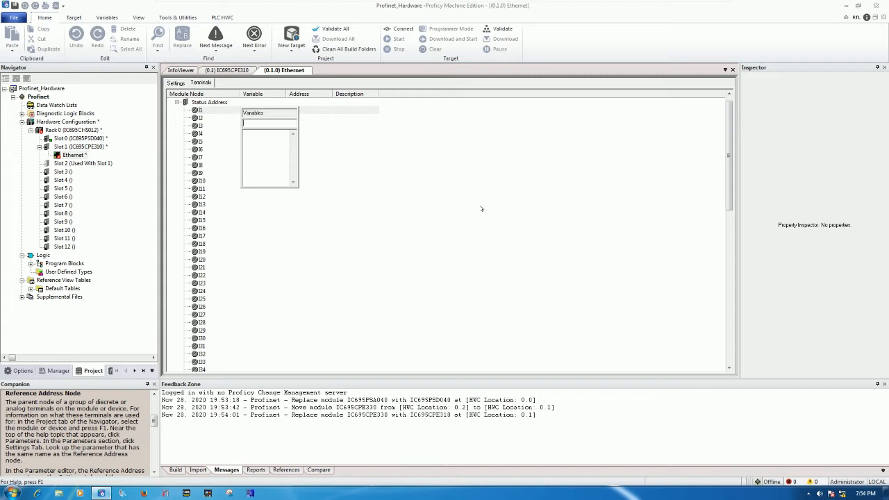
text(N01)
text(S-)
text(01)
text(_)
text(C)
text(PE)
key(Return)
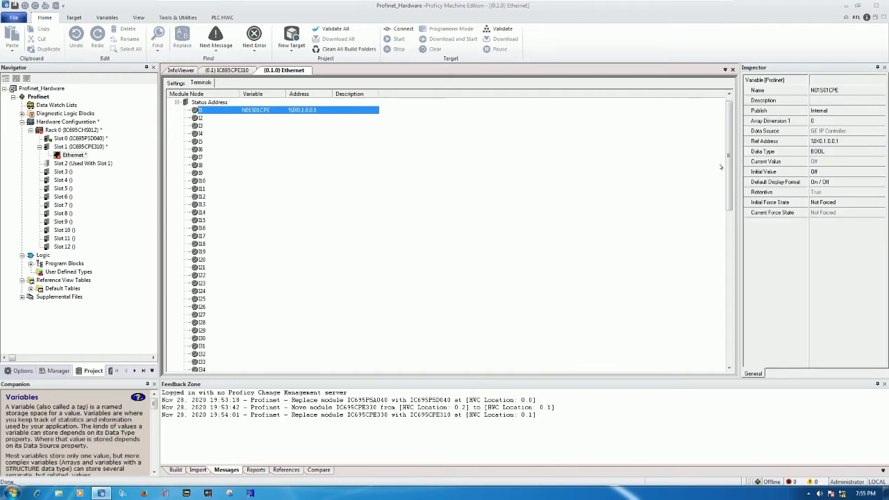
Set Array Dimension 1 of the variable N01S01CPE to 80 to cover all status terminals through I80
drag(727, 158, 728, 310)
click(235, 362)
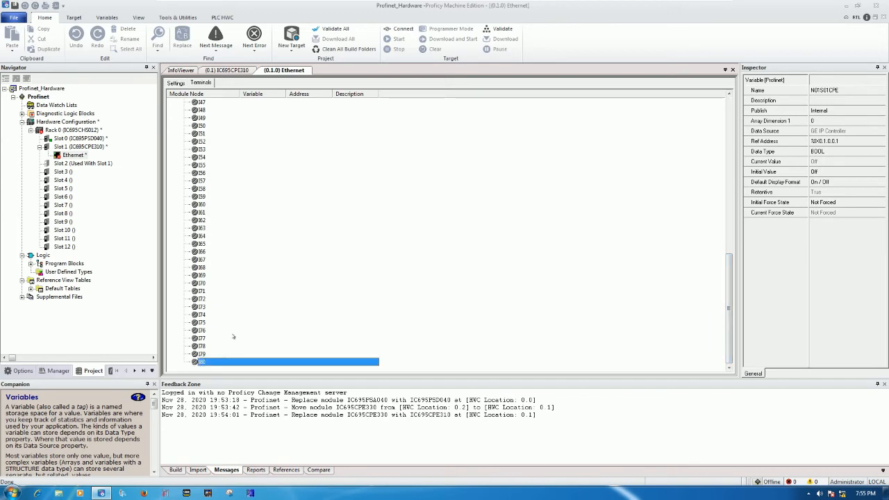
scroll(292, 316, up, 3)
scroll(292, 316, up, 13)
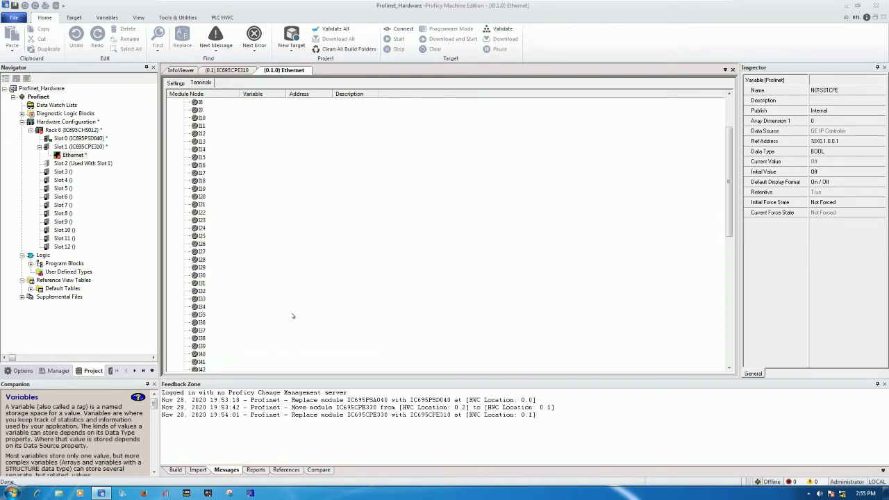
click(253, 123)
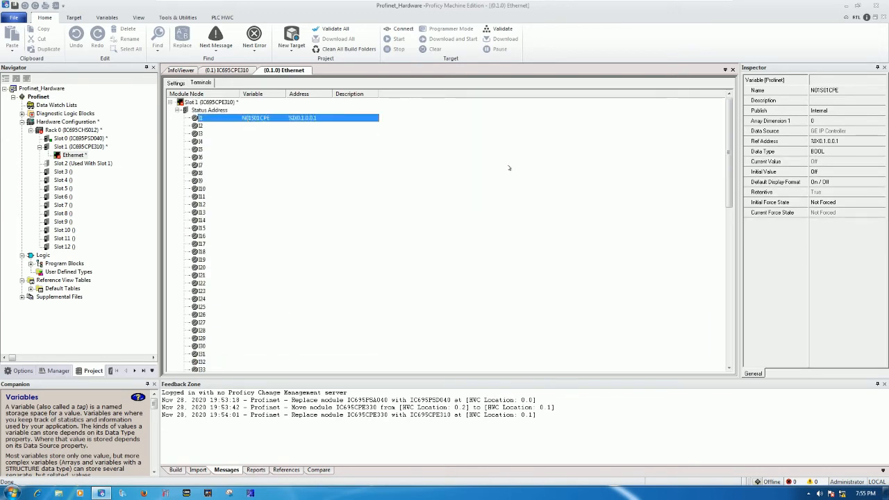
click(812, 122)
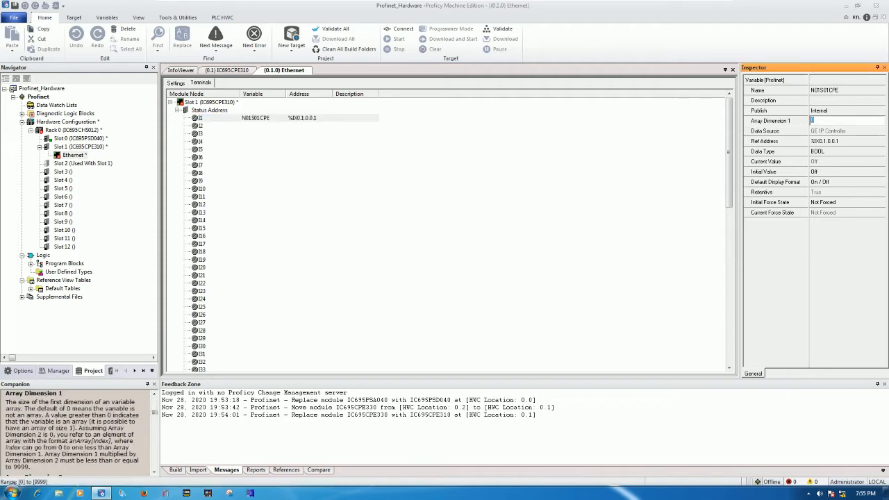
text(80)
key(Return)
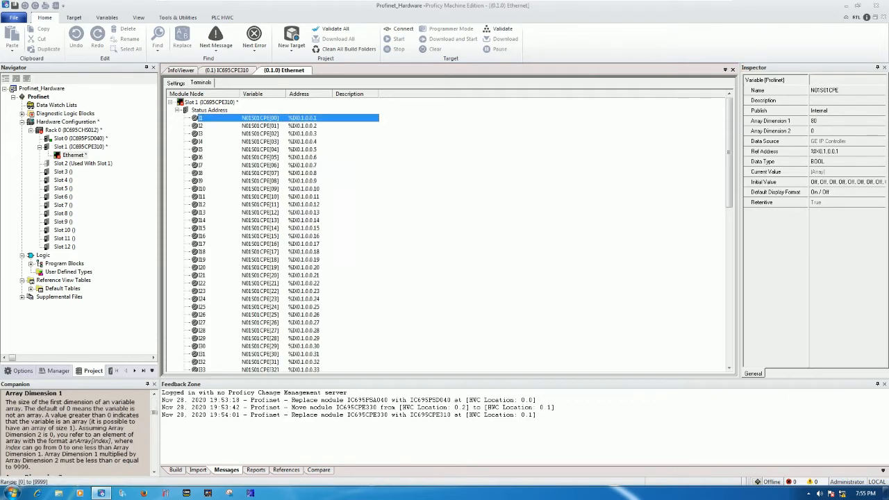
Review the variable mapping of the Ethernet status terminals down to the last one and glance at the CPU settings
click(295, 204)
scroll(294, 230, down, 14)
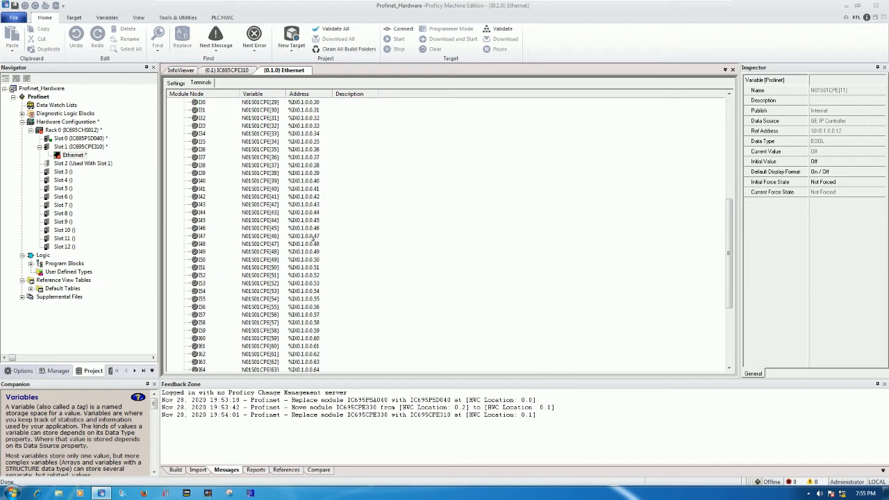
scroll(286, 307, down, 2)
click(253, 353)
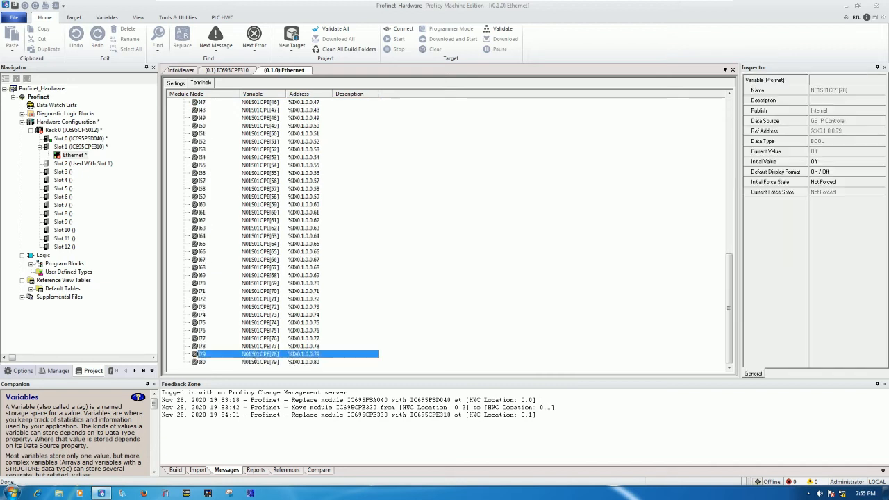
scroll(327, 193, up, 16)
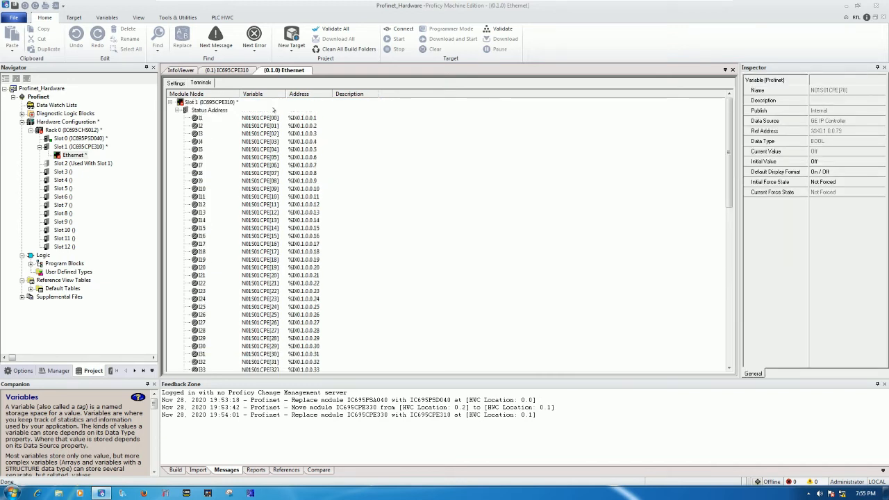
click(227, 70)
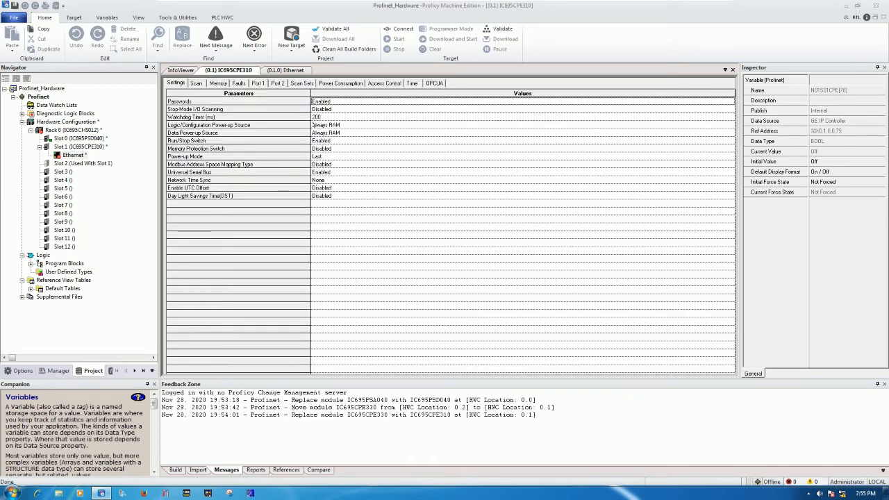
click(283, 70)
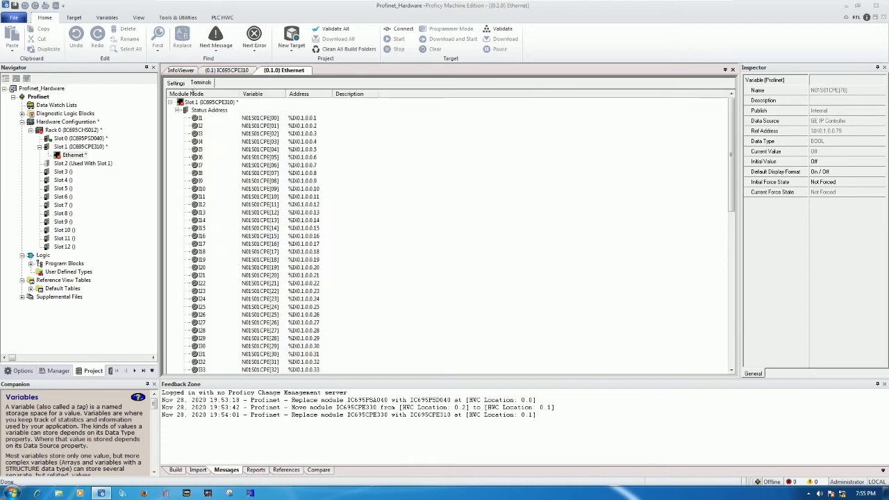
Set the Ethernet interface's IP address to 192.168.0.101 and its subnet mask to 255.255.255.0
click(176, 83)
click(319, 116)
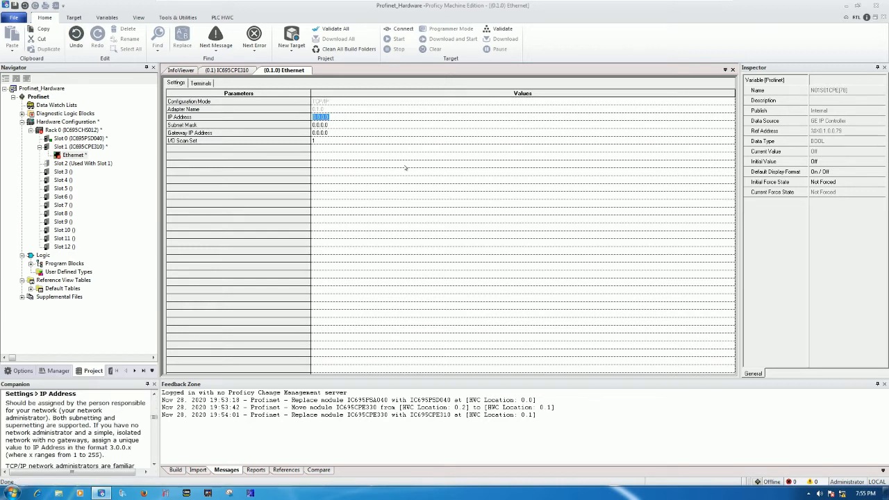
text(192.168.0.100)
key(Return)
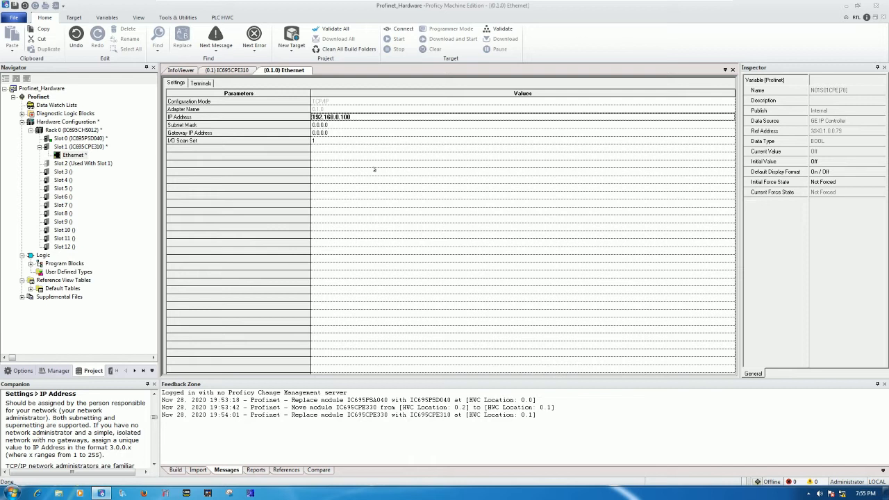
click(358, 120)
key(BackSpace)
text(1)
key(Return)
click(332, 125)
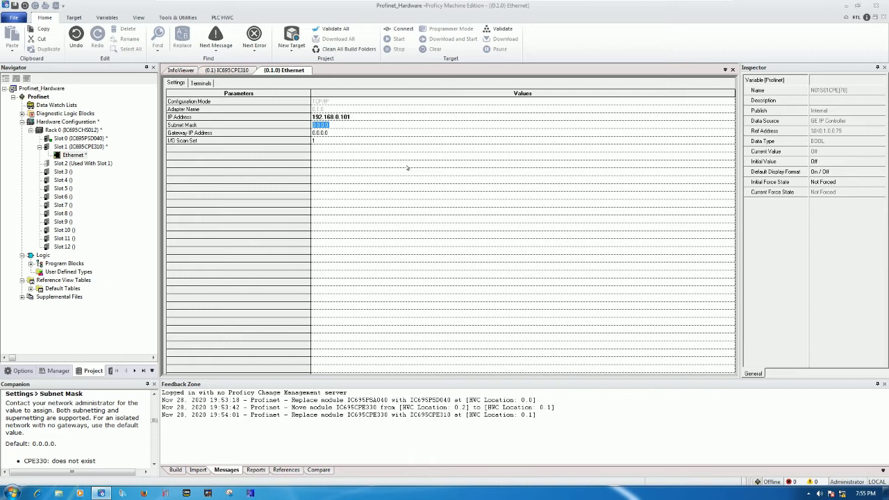
text(255.255.255.0)
key(Return)
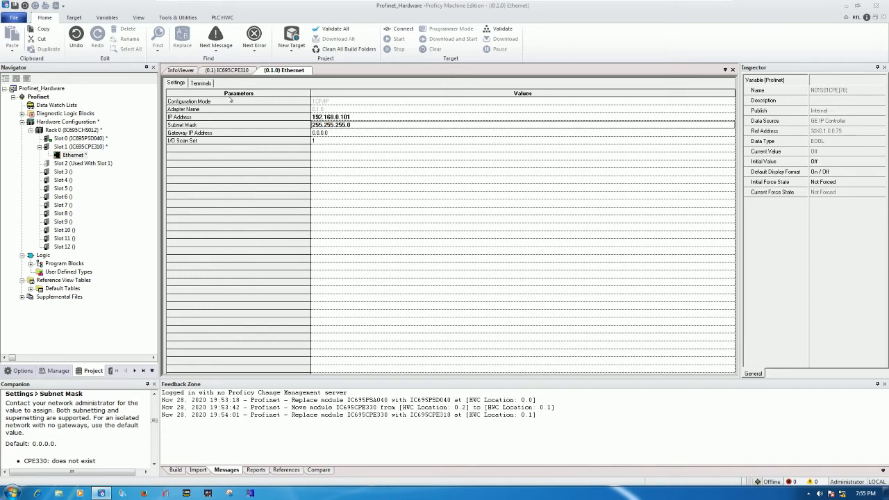
Recheck the Ethernet terminals and settings, and close the Ethernet and CPU configuration editors
click(201, 83)
click(178, 83)
click(212, 83)
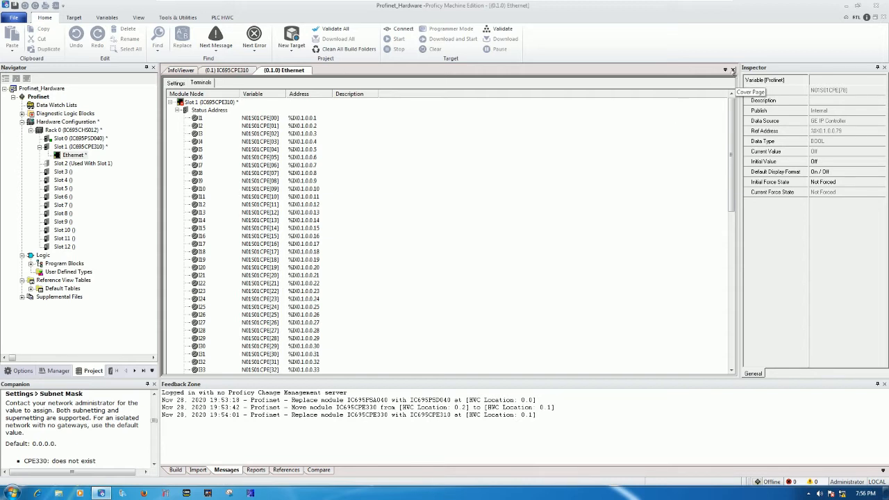
click(733, 70)
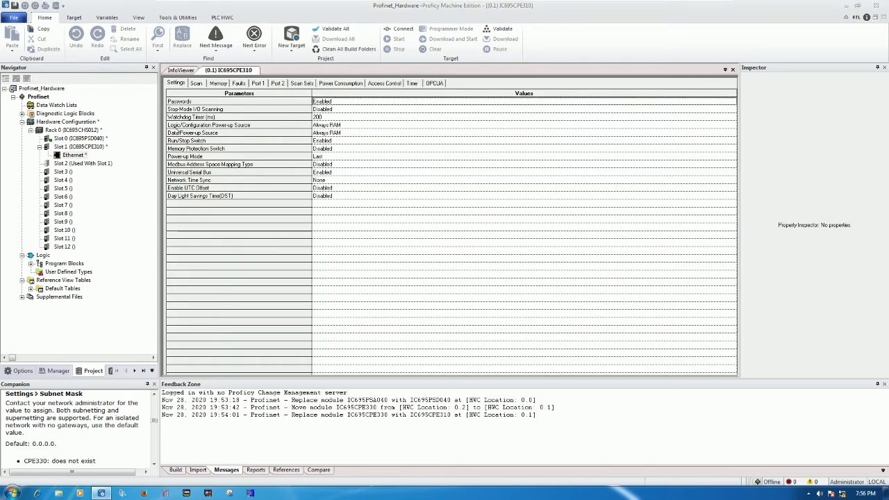
click(733, 71)
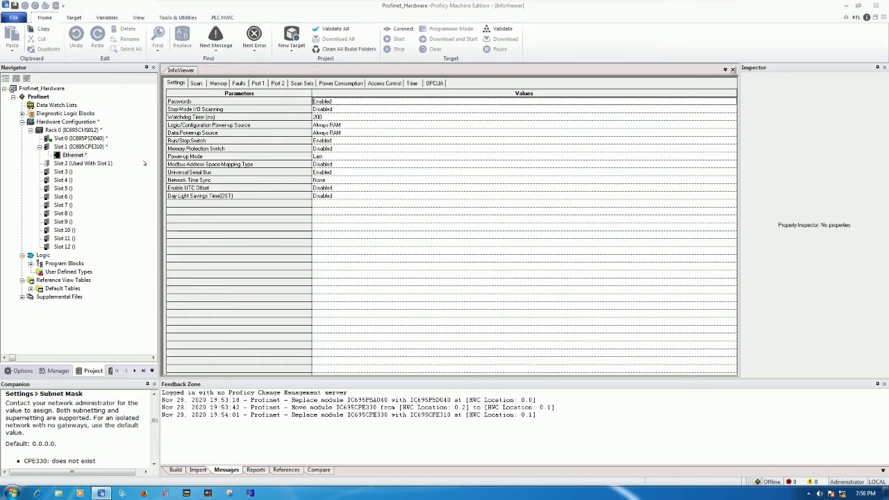
In the memory configuration of the slot 1 CPU, set %AI Analog Input and %AQ Analog Output to 512 words each
double_click(96, 148)
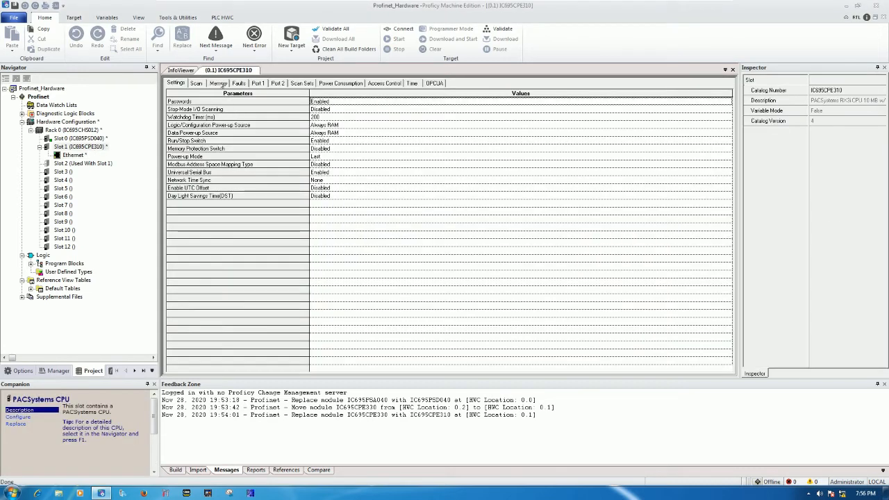
click(218, 83)
click(729, 203)
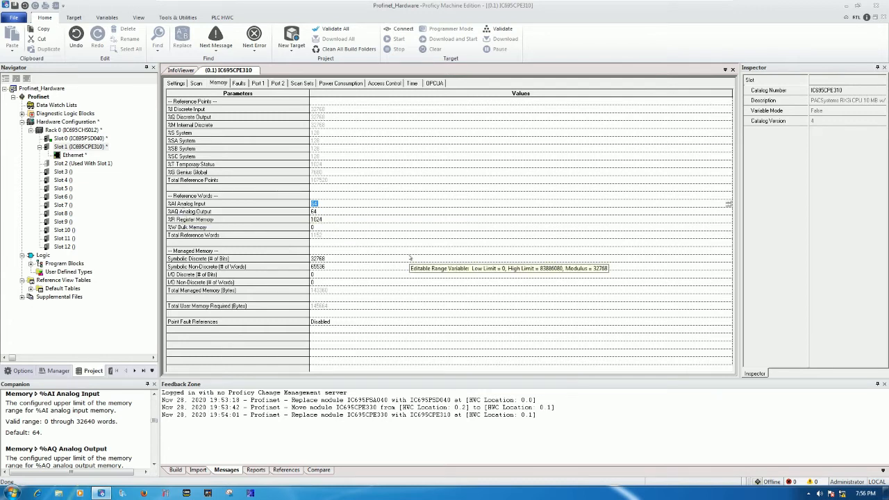
text(512)
key(Return)
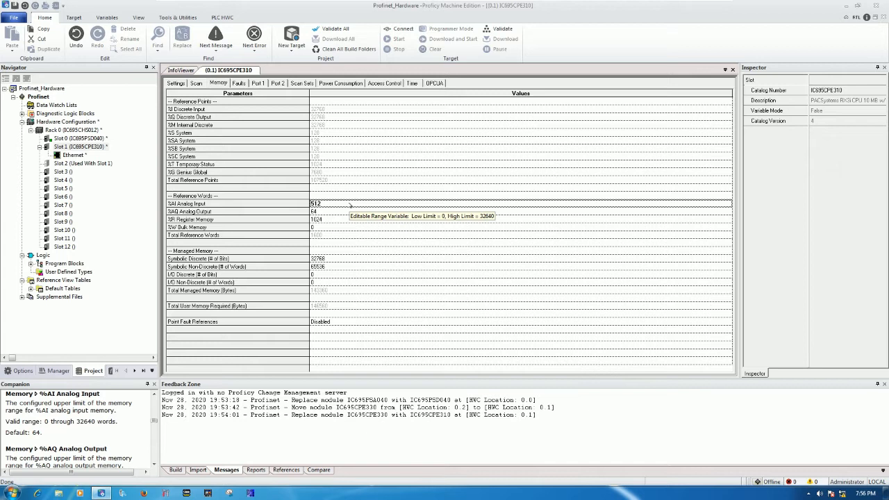
click(326, 211)
text(512)
key(Return)
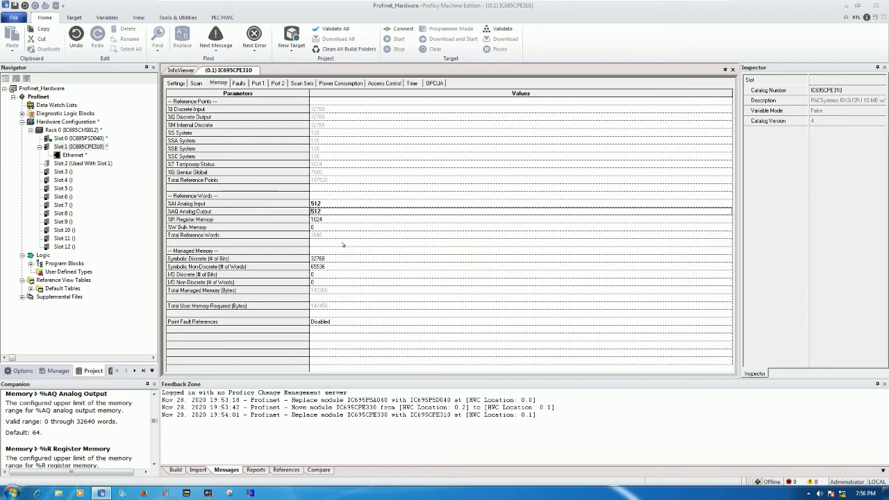
Set the CPU's %R Register Memory to 30000 words and its %W Bulk Memory to 30720 words
click(327, 219)
text(30000)
key(Return)
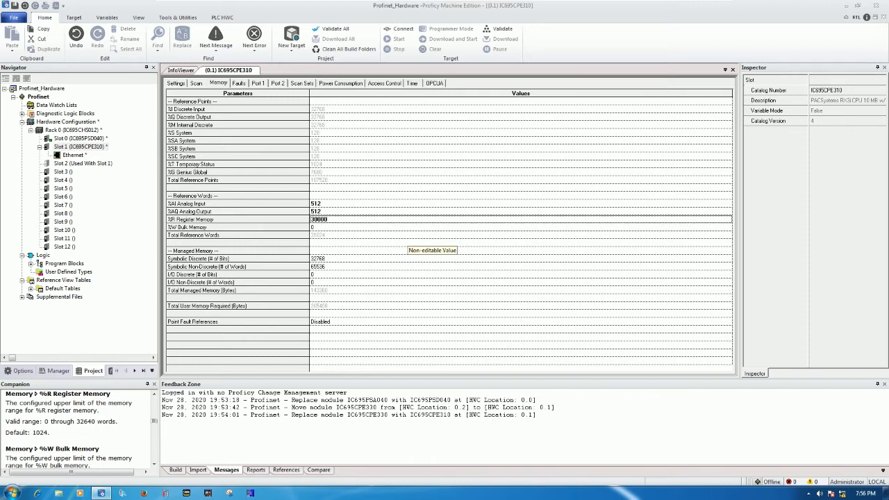
click(330, 227)
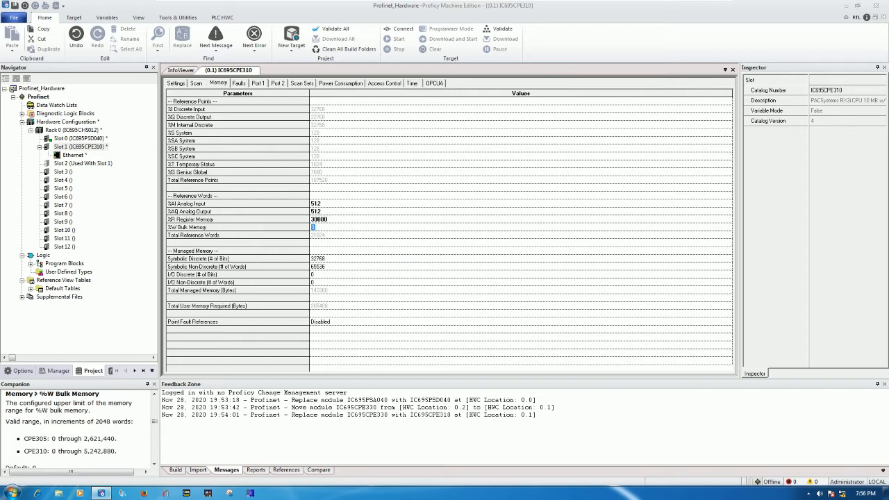
text(30720000)
Set the CPU's managed memory to 32768 bits for I/O Discrete and 30720 words for I/O Non-Discrete
click(370, 276)
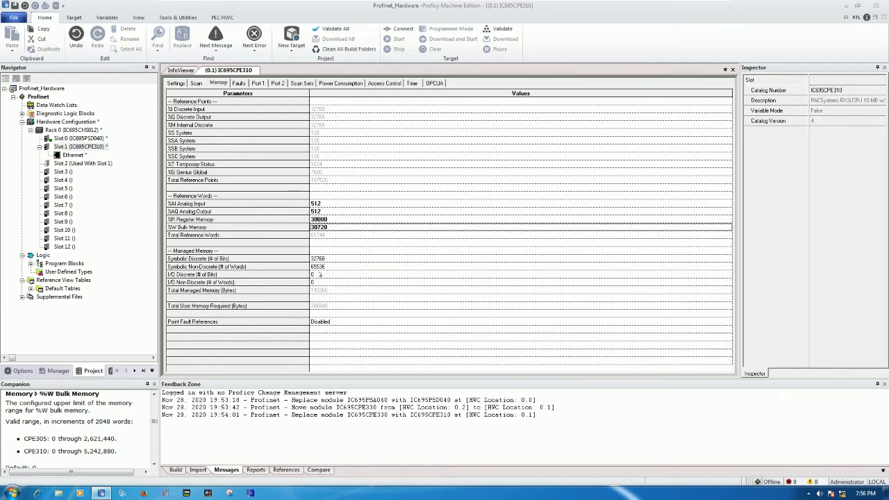
text(3)
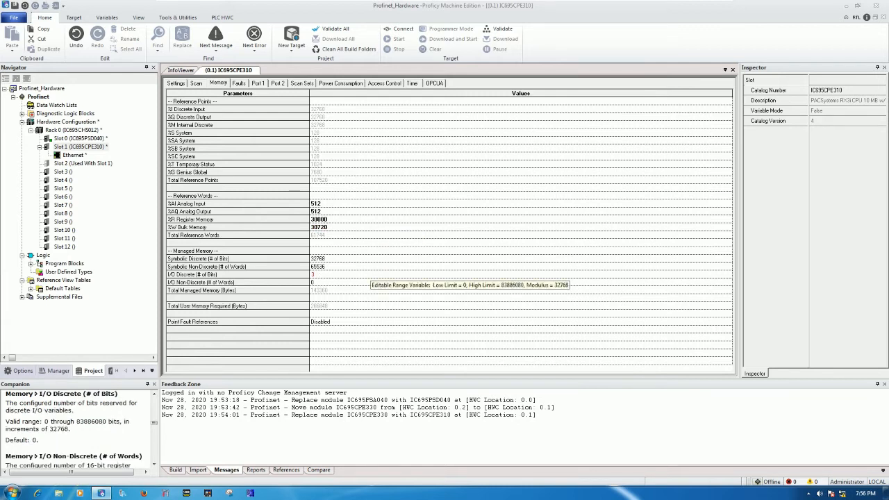
text(0000)
key(Return)
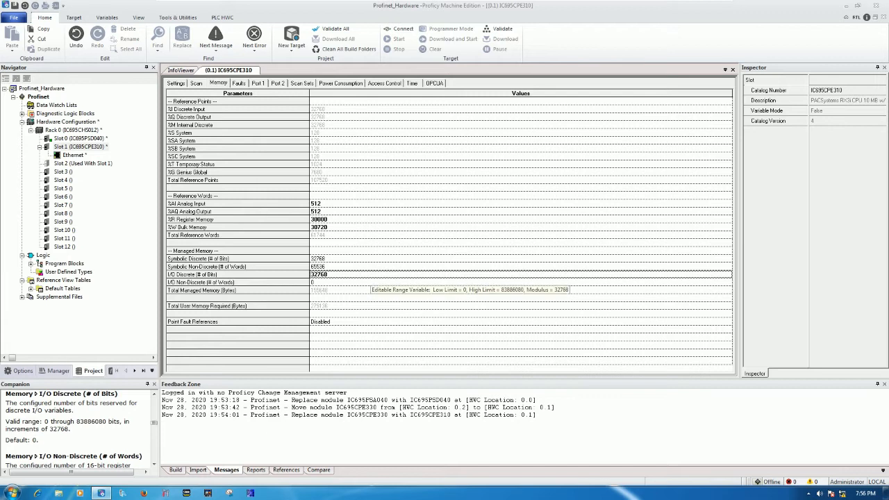
click(343, 283)
text(30720)
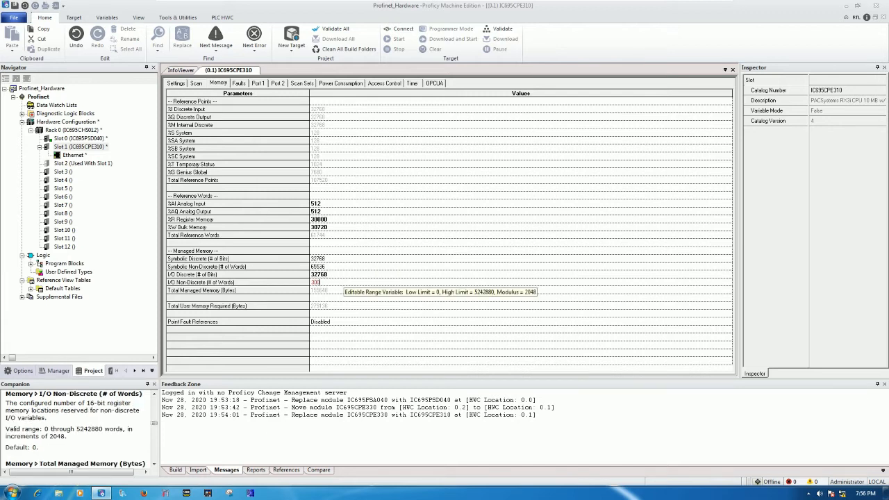
key(Return)
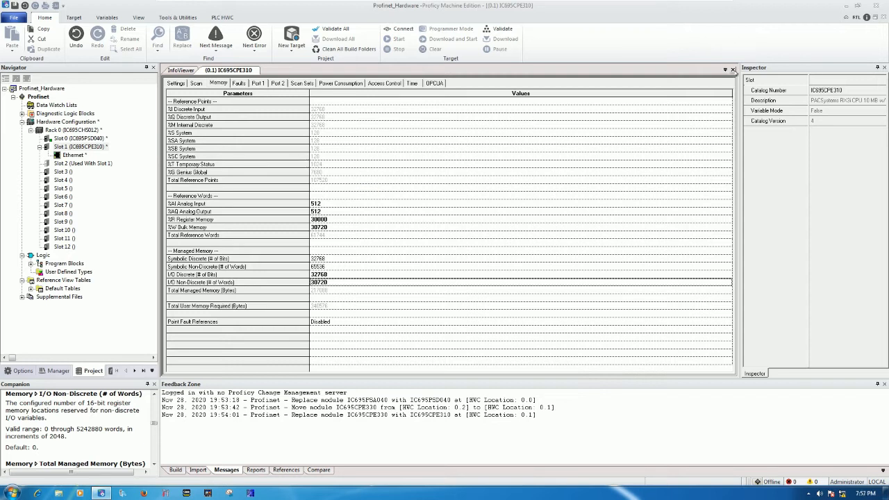
Close the CPU configuration editor and switch to the Profinet IO configuration slide in PowerPoint
click(734, 70)
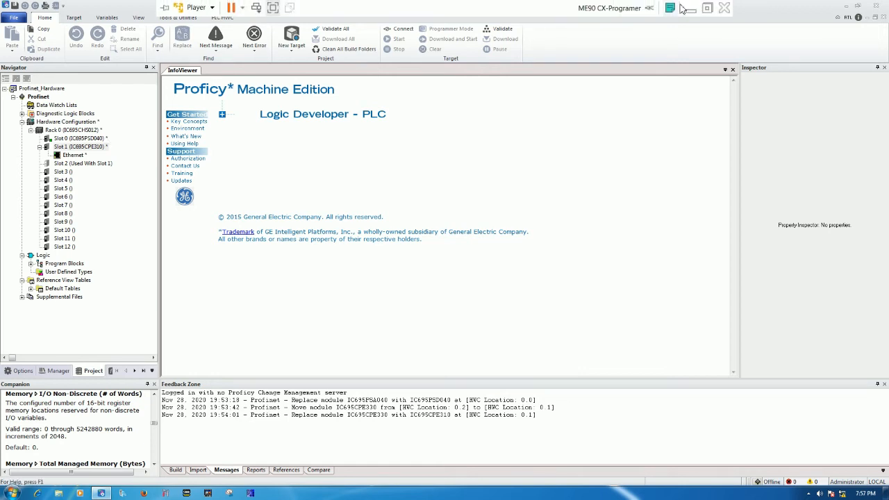
click(691, 11)
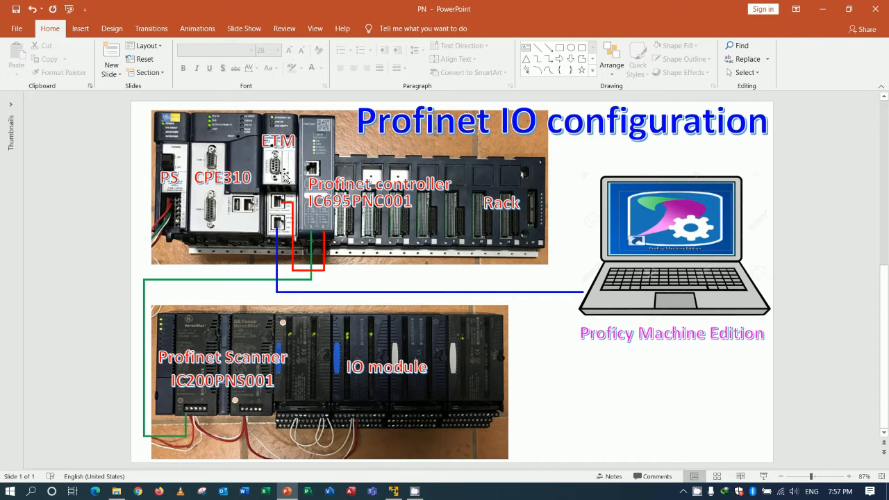
Switch back to Proficy Machine Edition and add the IC695ETM001 Ethernet Interface Module to slot 3 of the rack
click(394, 491)
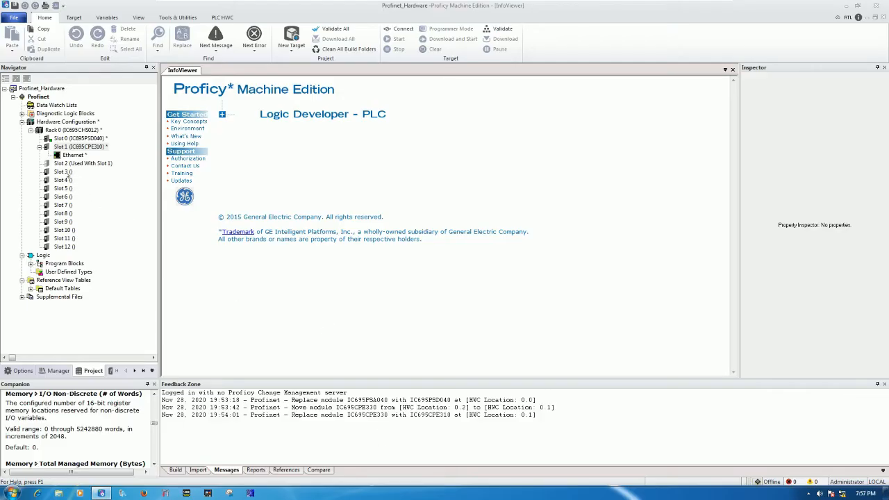
click(63, 172)
right_click(63, 172)
click(97, 226)
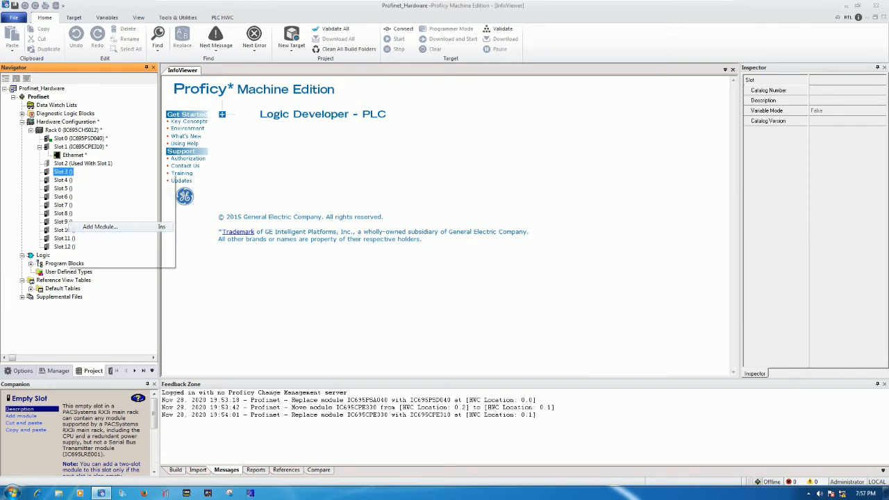
click(383, 171)
drag(415, 161, 368, 127)
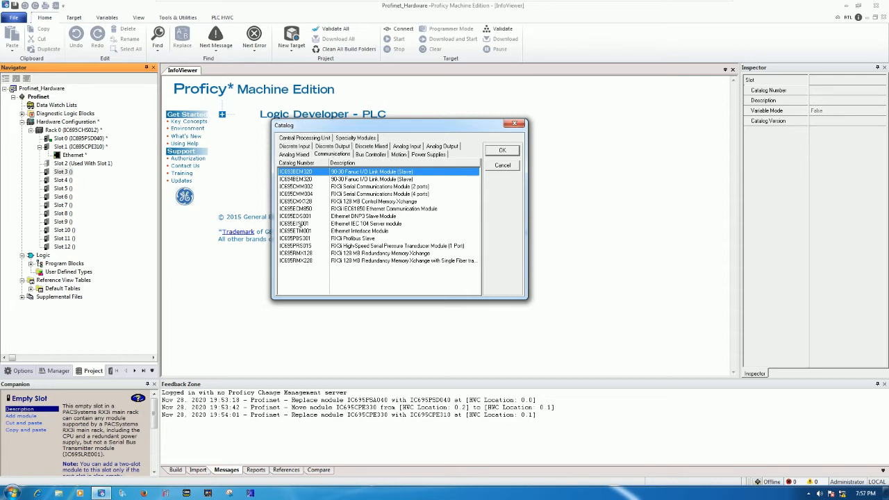
click(295, 231)
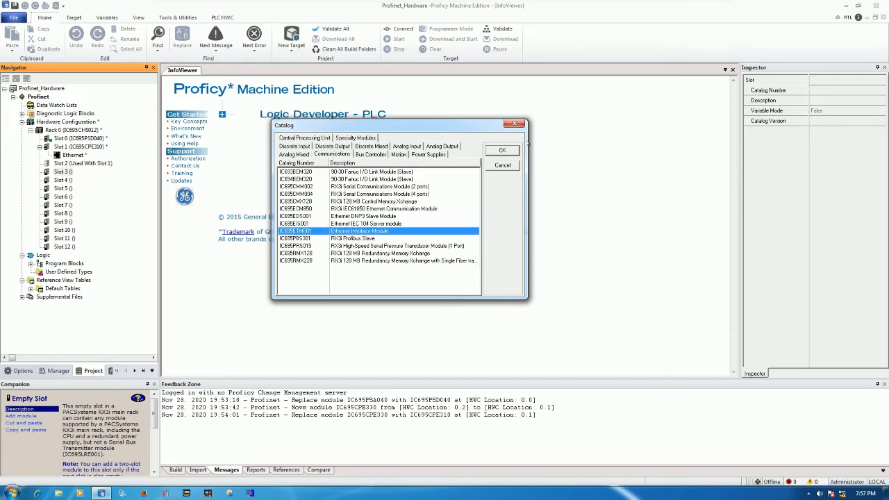
click(503, 150)
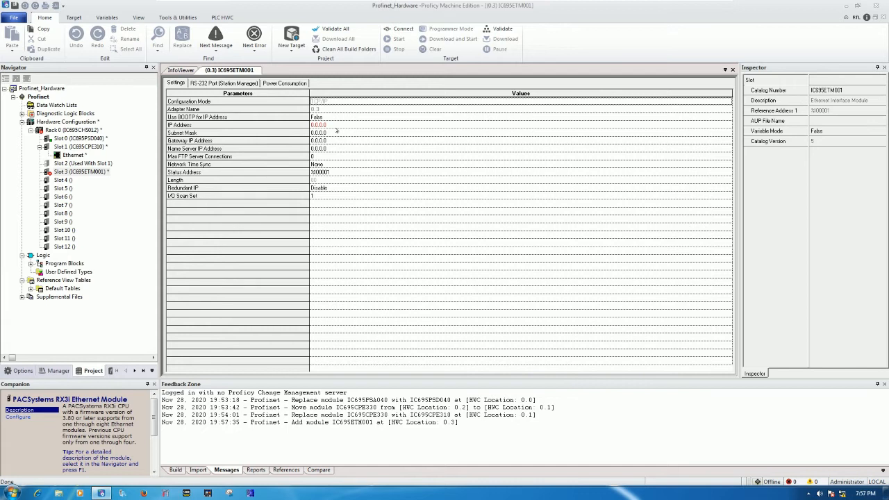
Set the slot 3 Ethernet module's IP address to 192.168.0.10 and its subnet mask to 255.255.255.0
mouse_move(337, 130)
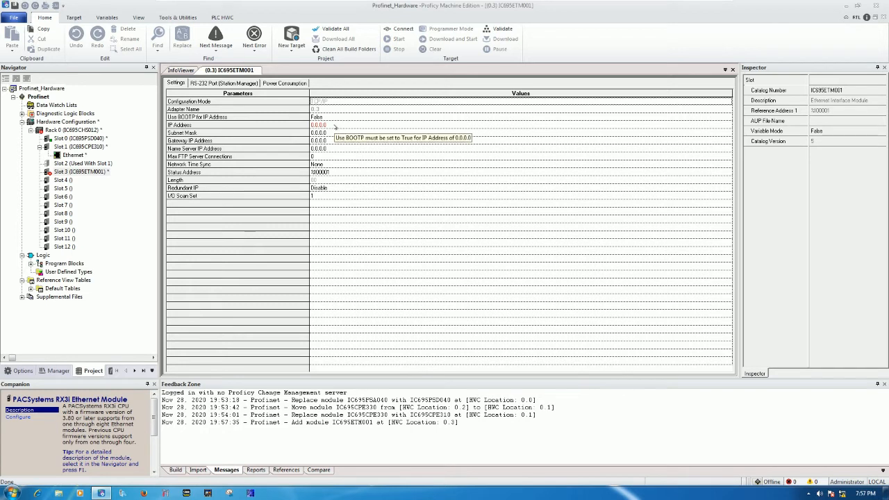
click(336, 125)
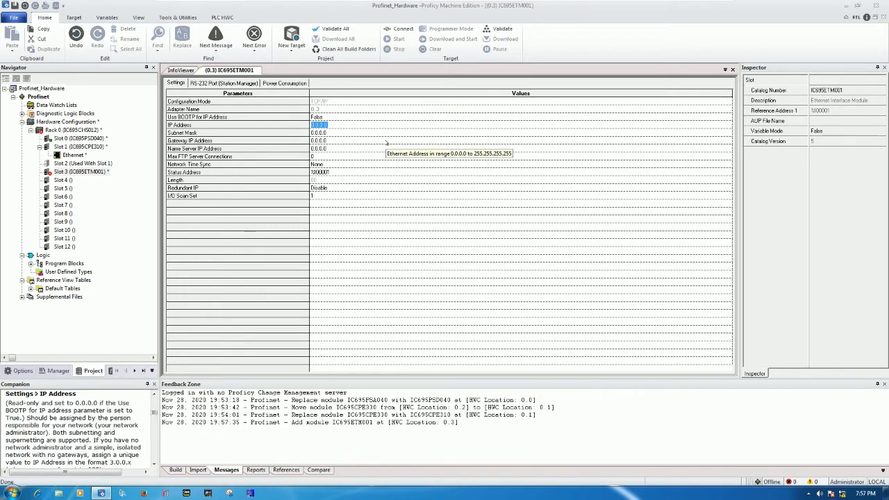
text(192.168.0.10)
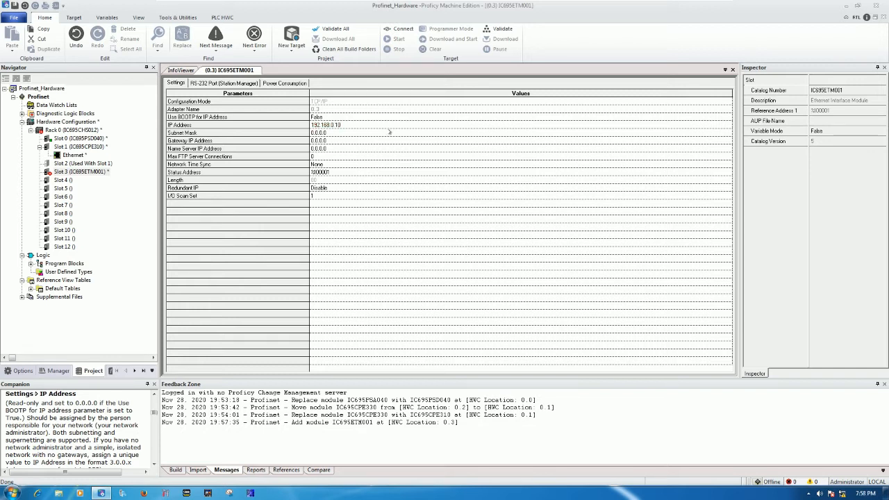
click(357, 133)
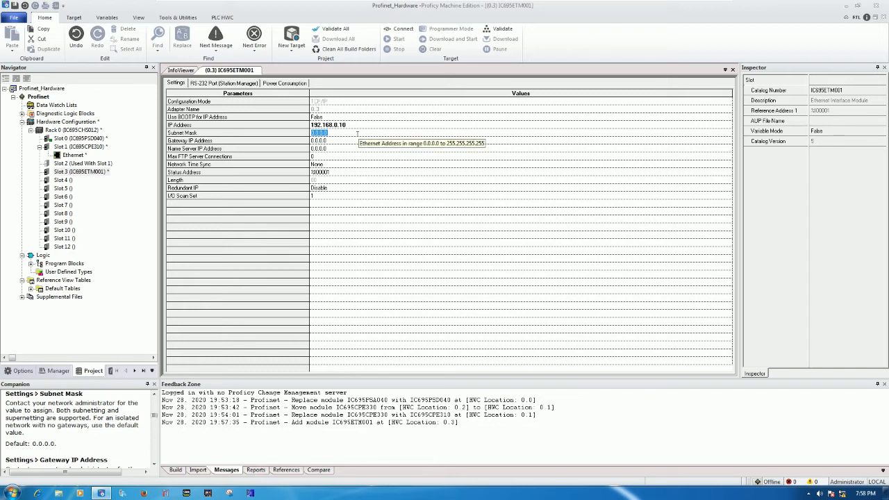
text(255.255)
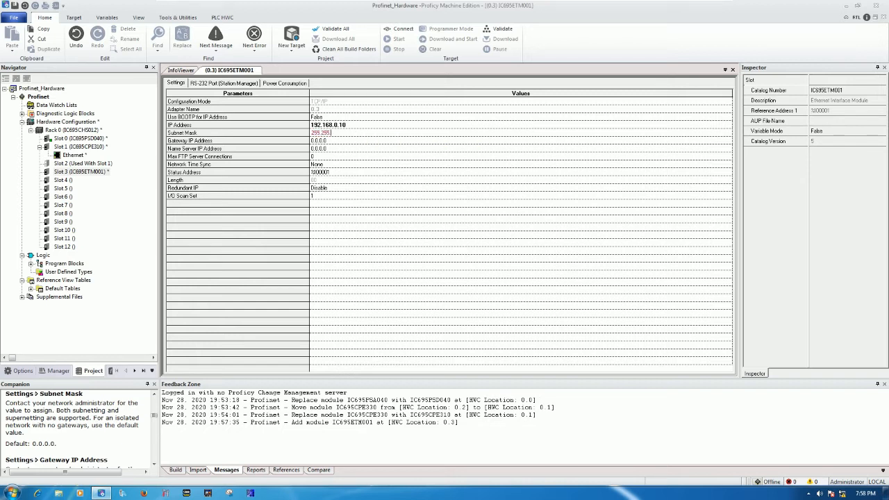
text(.255.0)
key(Return)
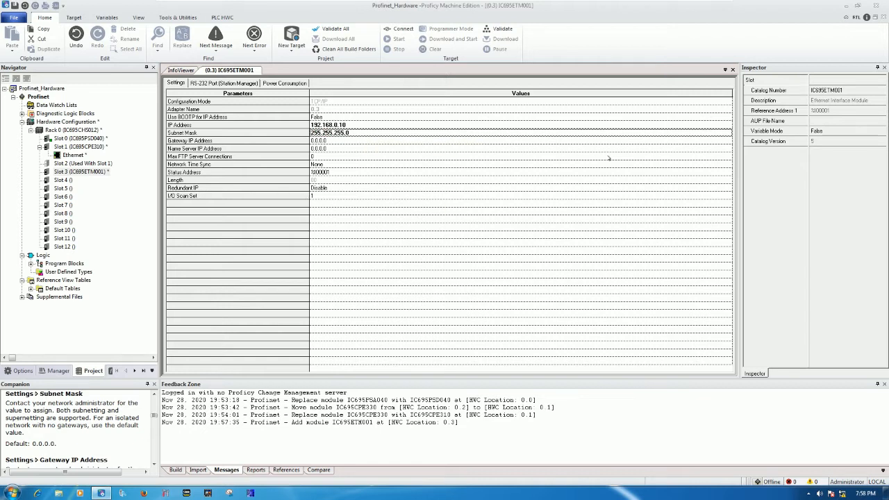
Set Variable Mode to True for the slot 3 Ethernet module and accept removal of its reference addresses
click(813, 131)
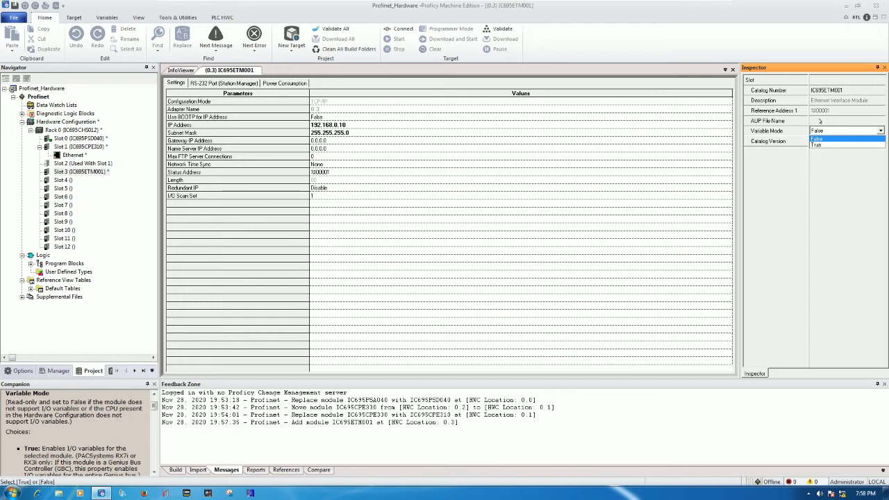
click(821, 145)
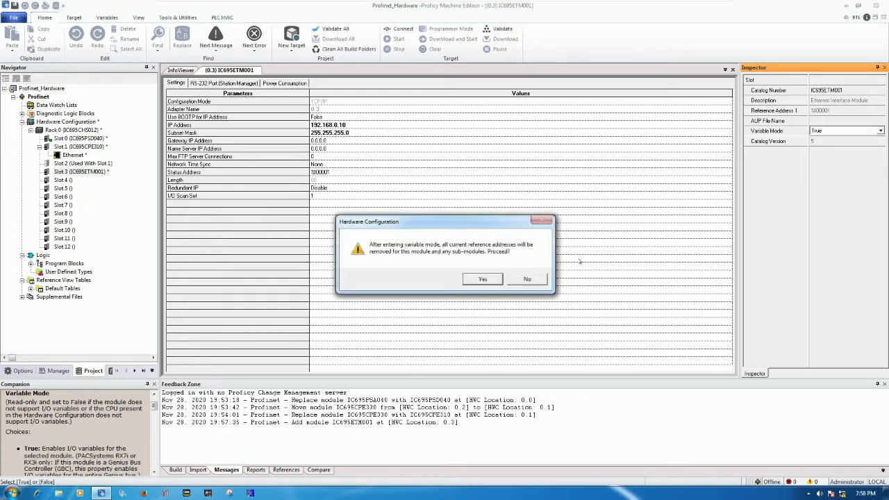
click(483, 279)
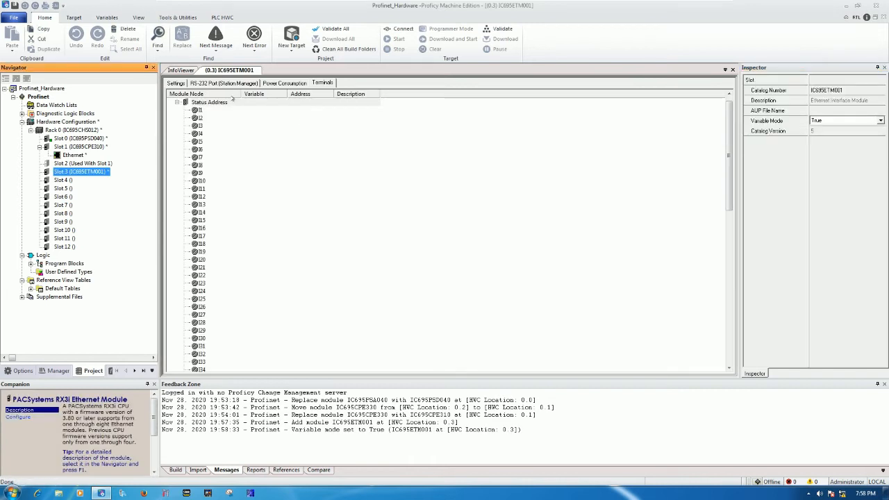
Map a new variable named N02S03ETM to terminal I1 of the Ethernet module's status address
click(206, 110)
right_click(207, 110)
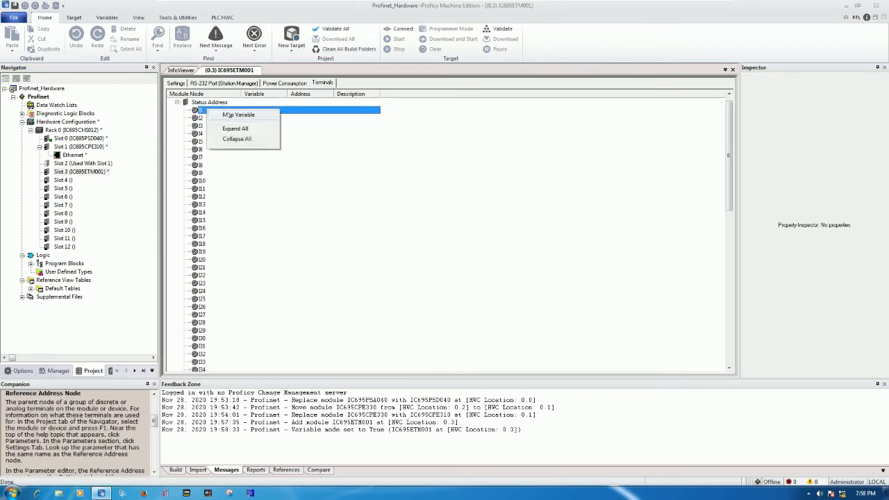
click(238, 115)
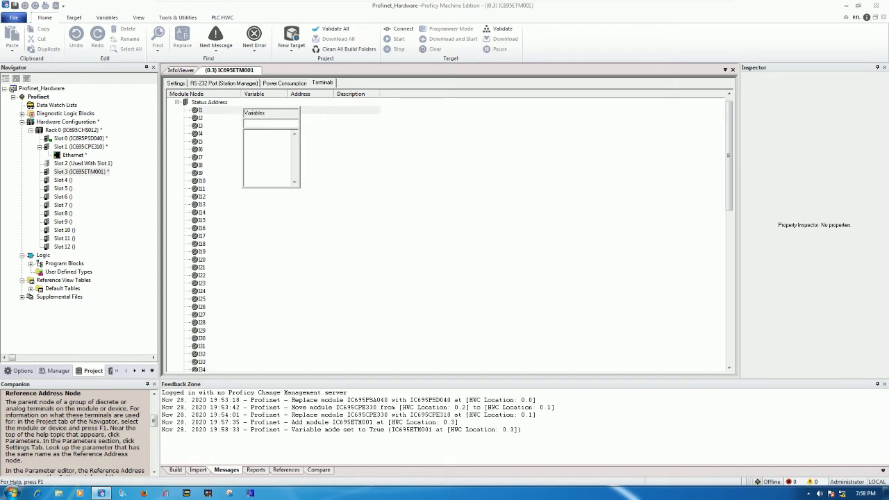
text(S03)
key(BackSpace)
text(N02)
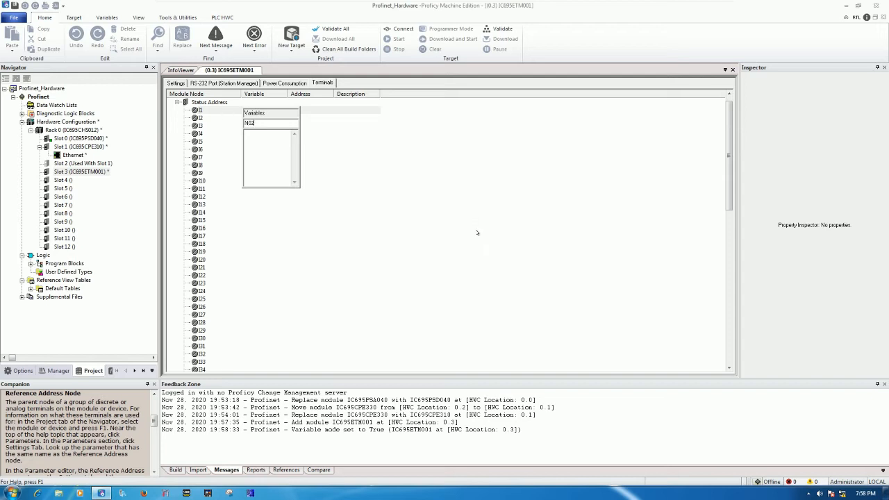
text(503)
text(ETM)
key(Return)
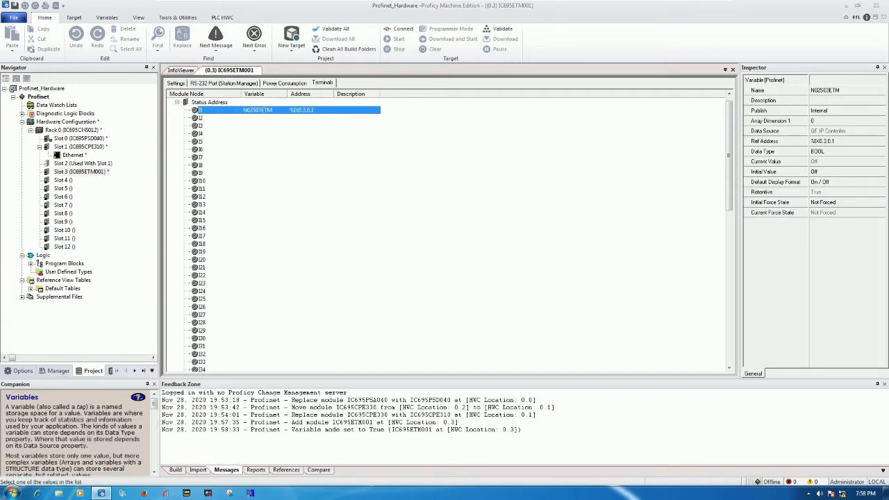
Set Array Dimension 1 of the N02S03ETM variable to 80 and check the mapped status terminals
click(817, 121)
text(8)
key(Return)
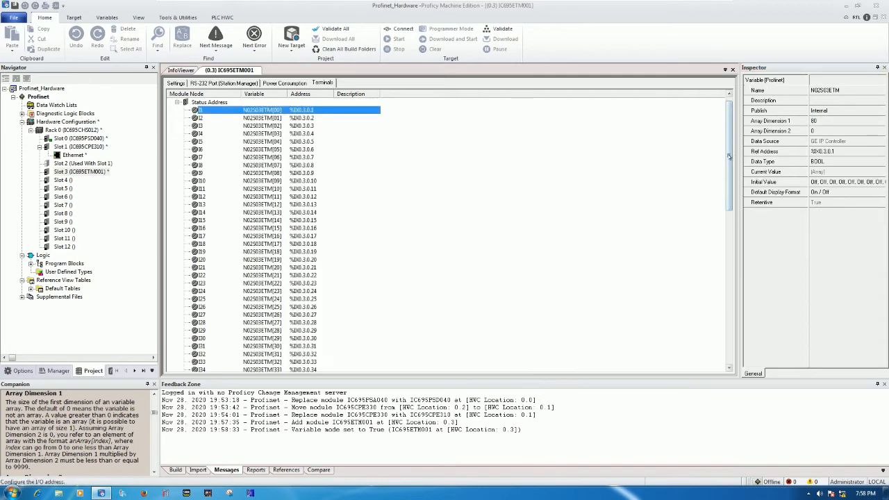
scroll(722, 321, down, 15)
drag(730, 332, 731, 151)
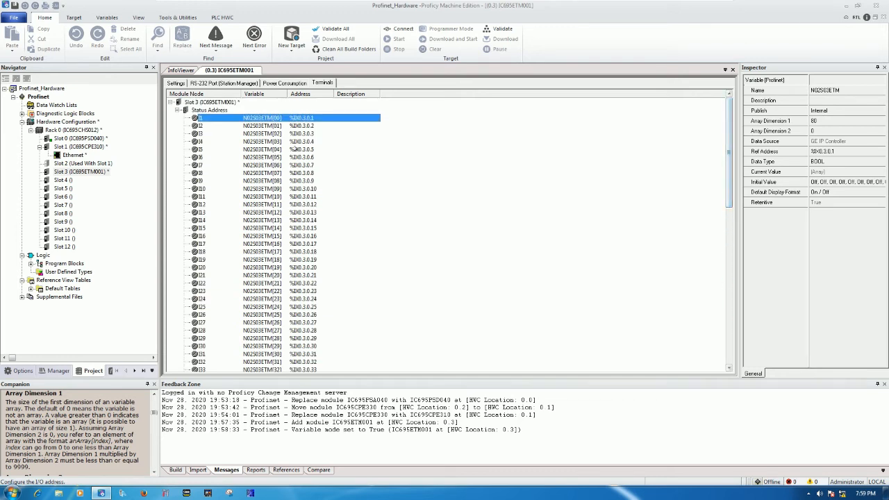
Review the Ethernet module's settings, close its editor and save the hardware configuration
click(178, 83)
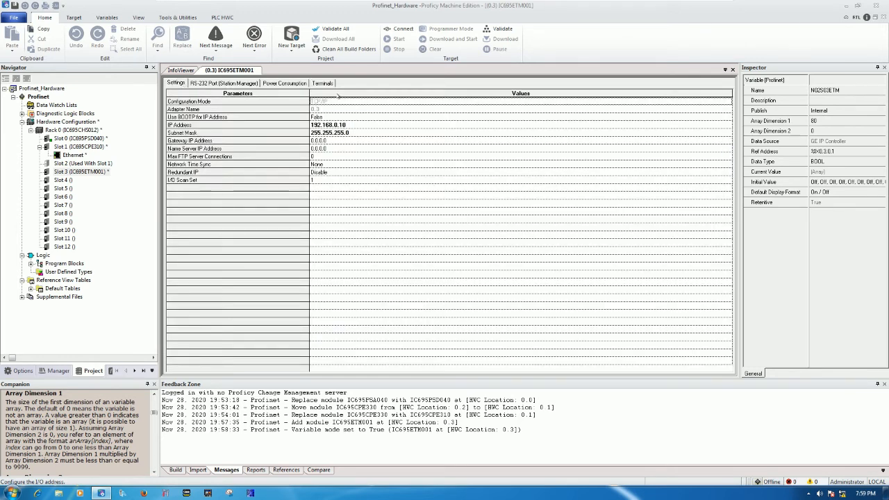
click(732, 69)
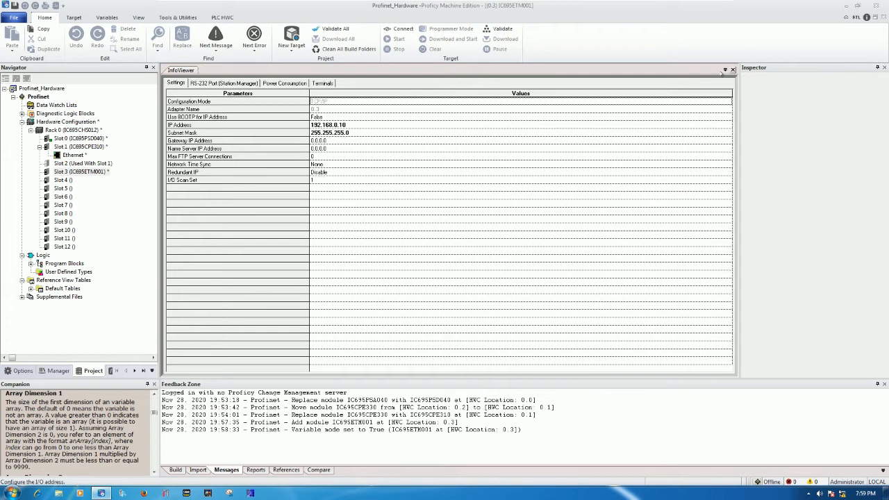
key(ctrl+s)
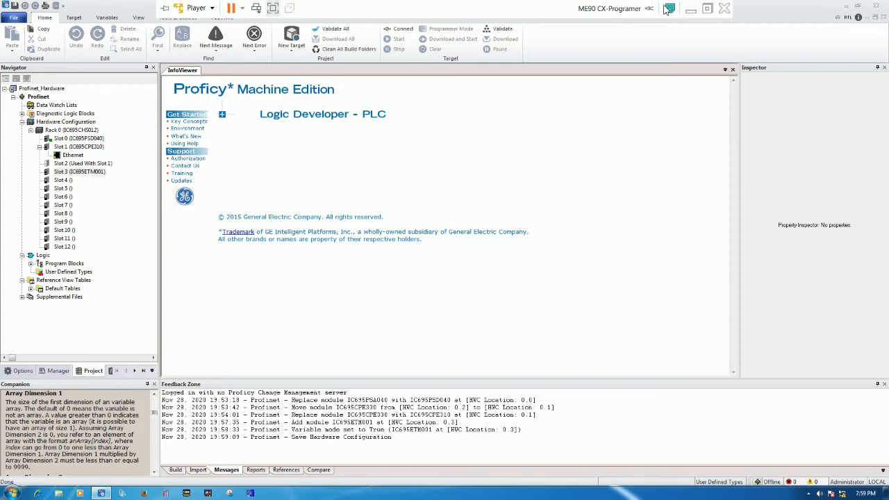
Check the Profinet controller's rack position on the PowerPoint slide, and return to Proficy Machine Edition
click(691, 9)
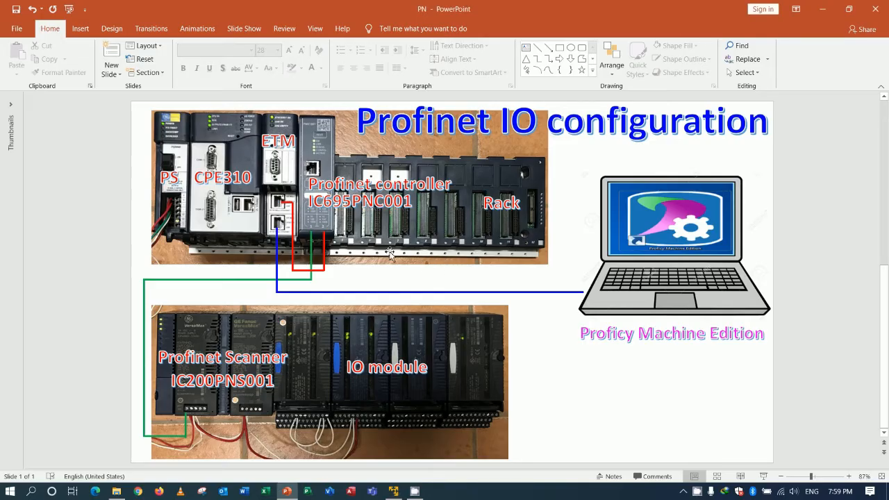
click(322, 161)
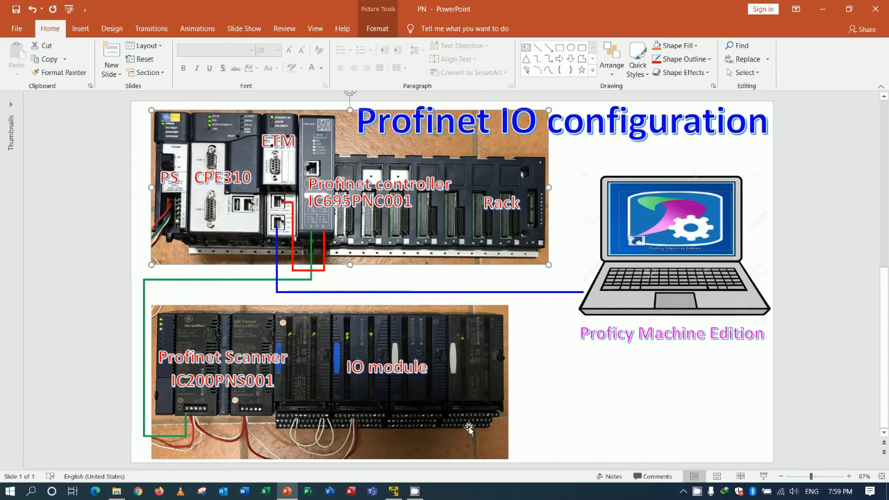
click(394, 492)
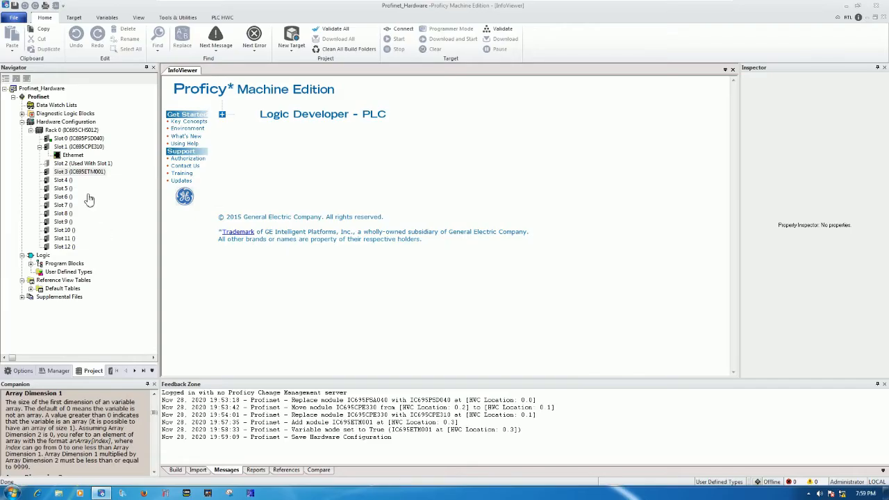
Add the IC695PNC001 RX3i PROFINET Controller from the bus controller modules to slot 4
click(65, 180)
right_click(66, 180)
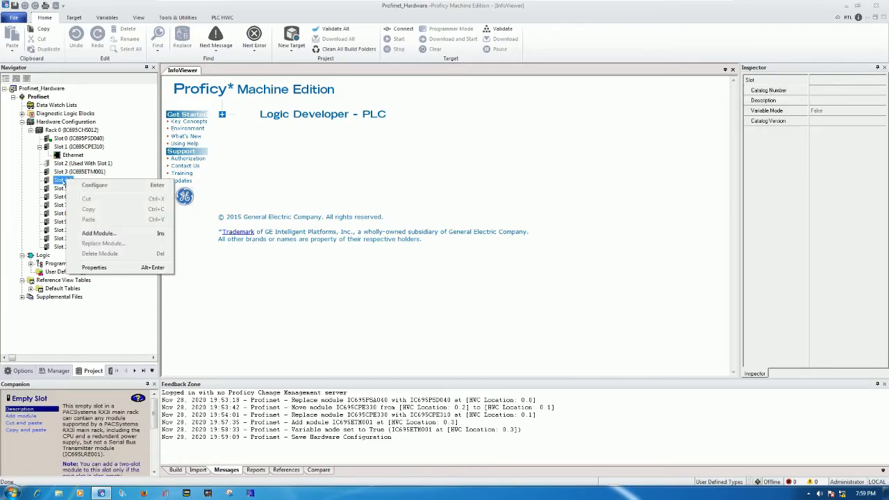
click(82, 226)
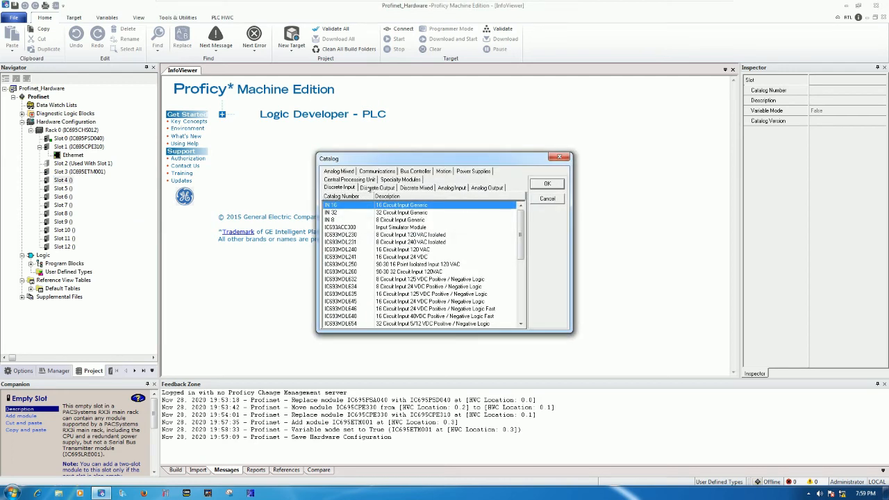
click(414, 170)
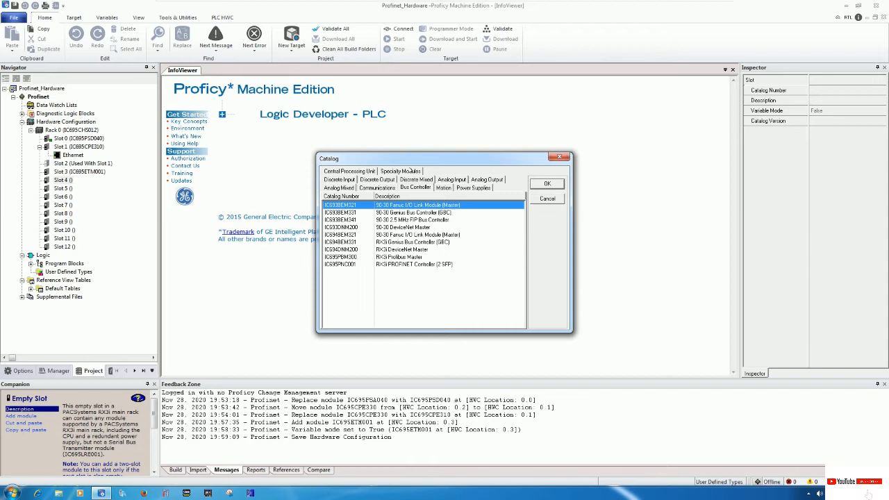
click(352, 266)
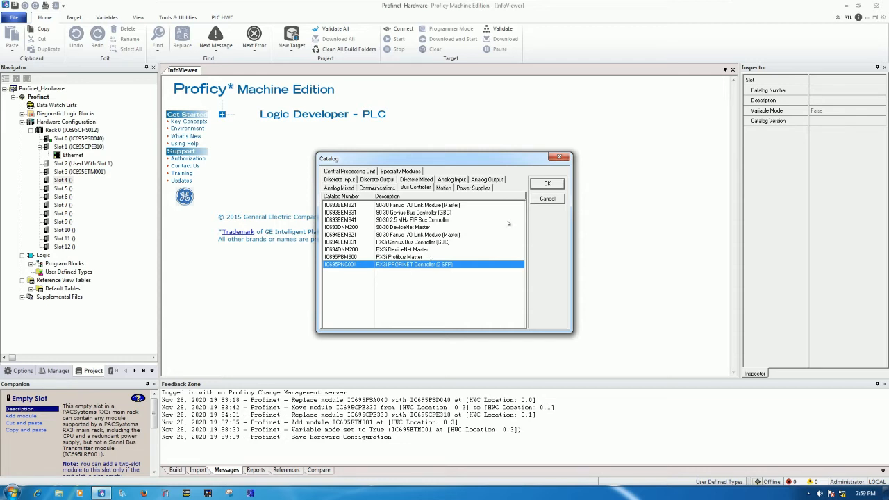
click(547, 184)
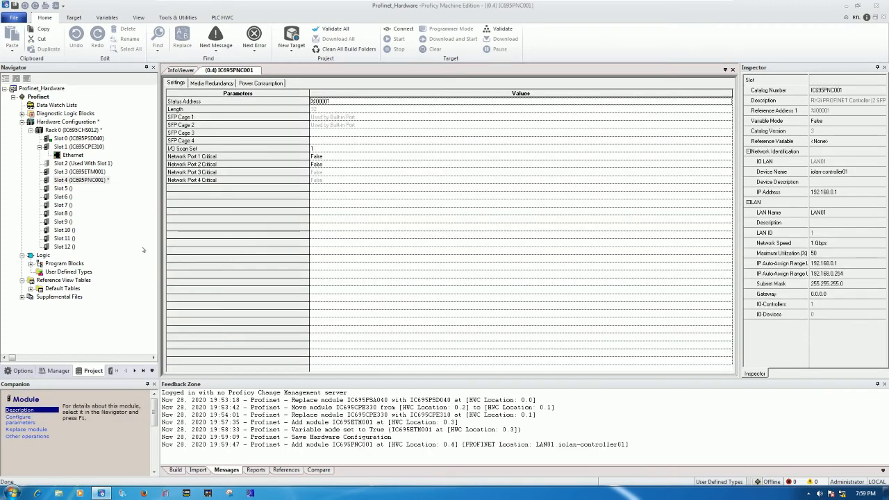
Set Variable Mode to True for the slot 4 PROFINET controller and accept removal of its reference addresses
click(95, 180)
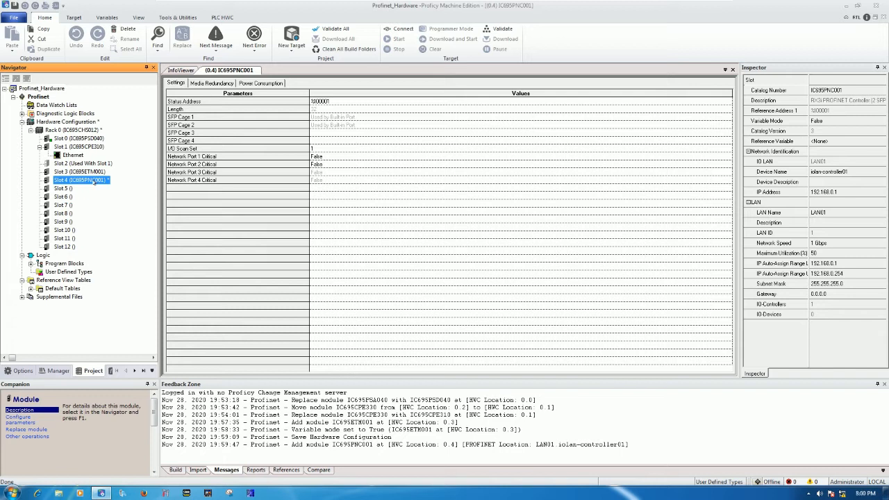
click(828, 121)
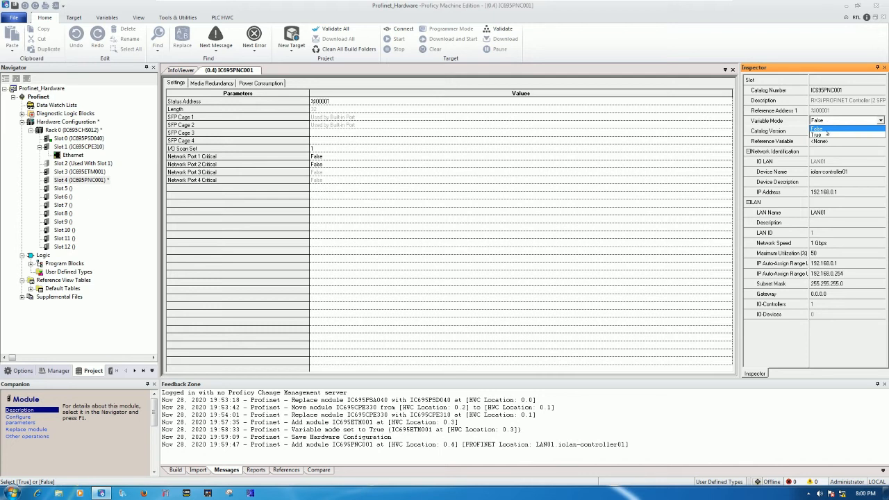
click(827, 134)
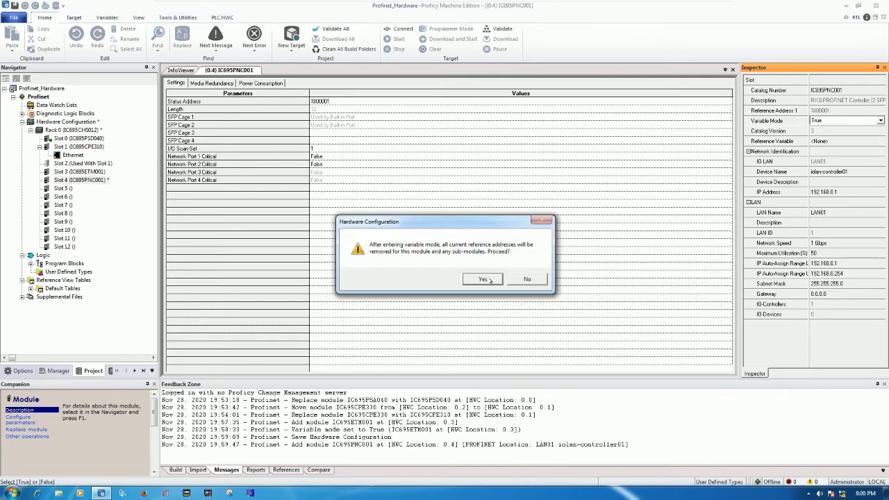
click(483, 279)
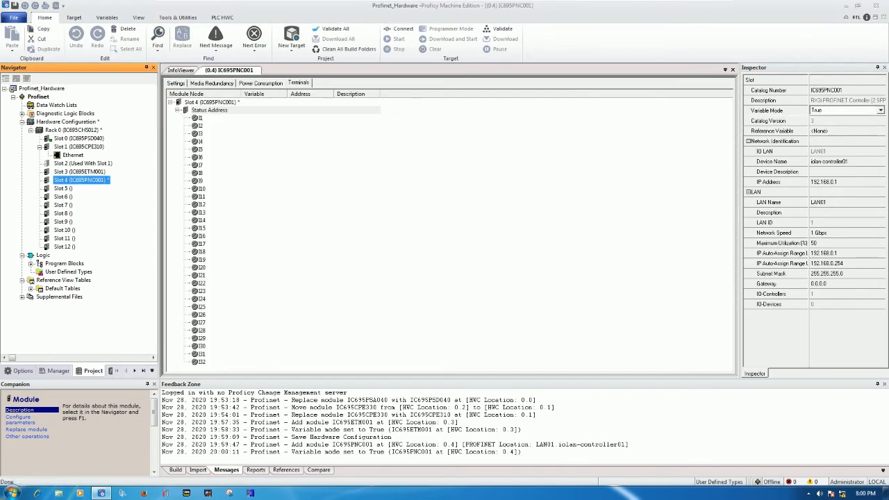
Map a new variable N01S04PNC001 to status point I1 of the slot 4 PROFINET controller
click(200, 119)
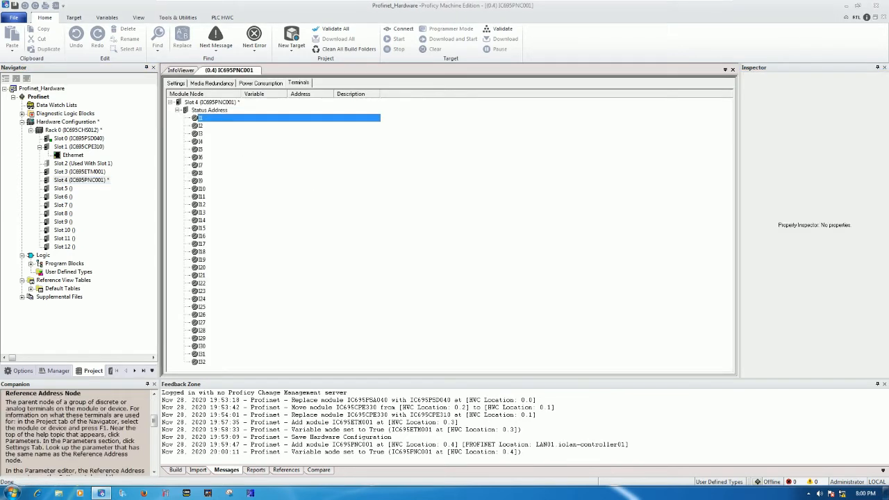
right_click(202, 117)
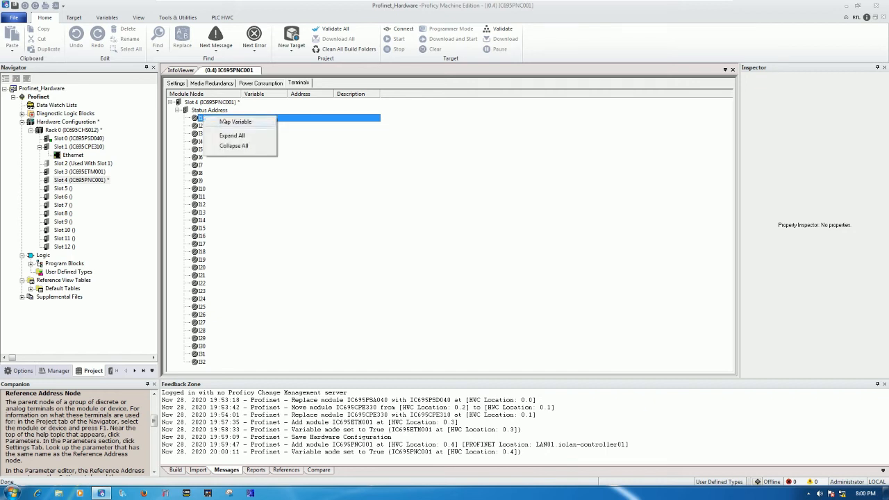
click(227, 122)
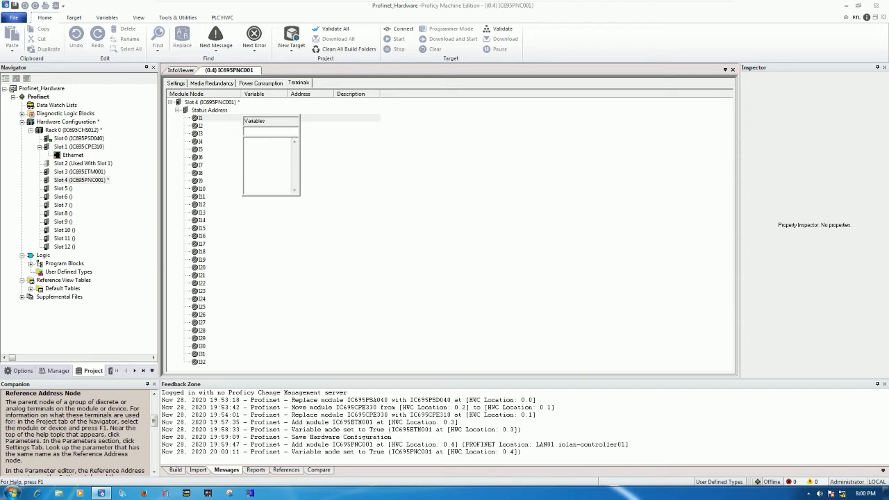
text(N01S04PNC001)
key(Return)
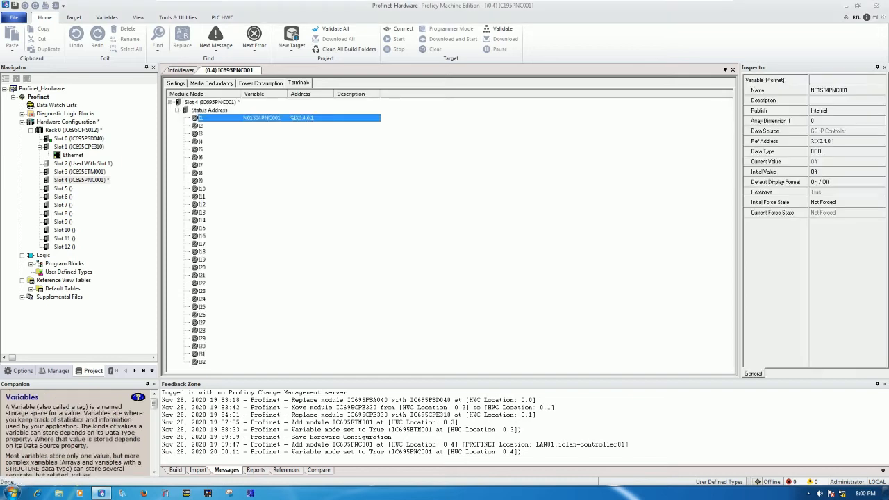
Set Array Dimension 1 of N01S04PNC001 to 32 to cover all the status points, and close the controller's editor
click(203, 361)
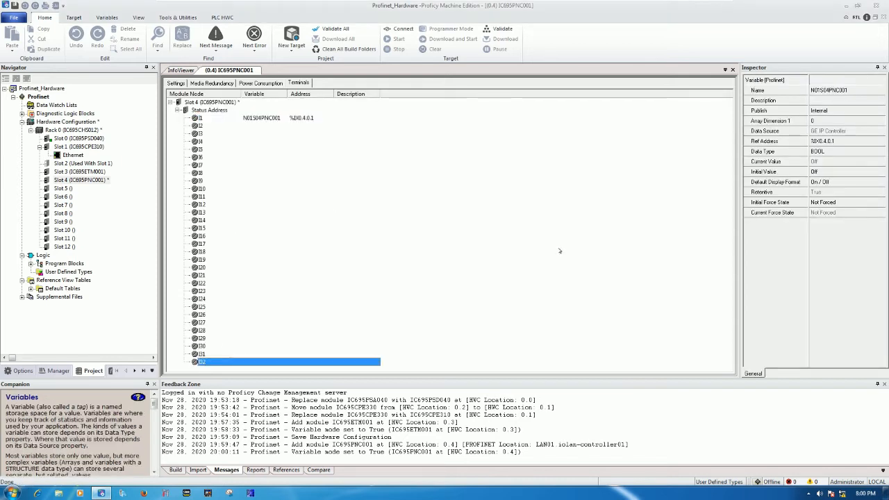
click(823, 122)
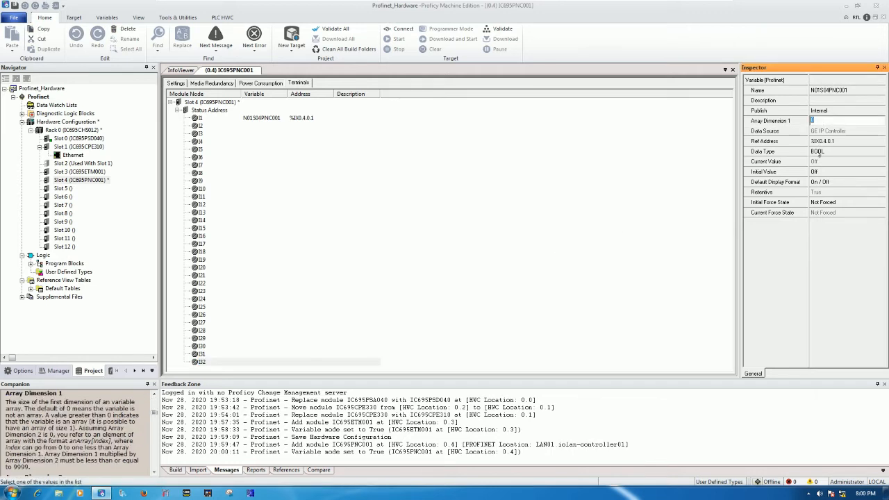
text(32)
key(Return)
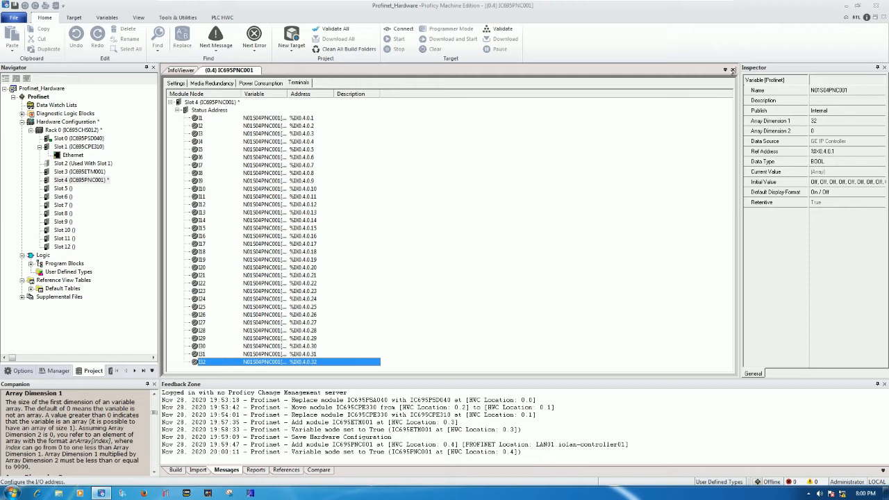
click(732, 70)
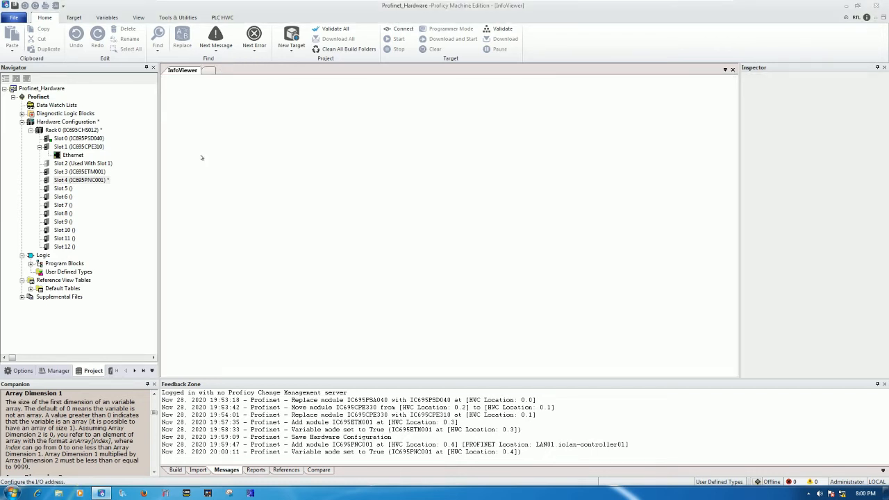
Review the slot 4 PROFINET controller's network properties, and check the Profinet scanner on the PowerPoint slide before returning to Proficy Machine Edition
click(82, 181)
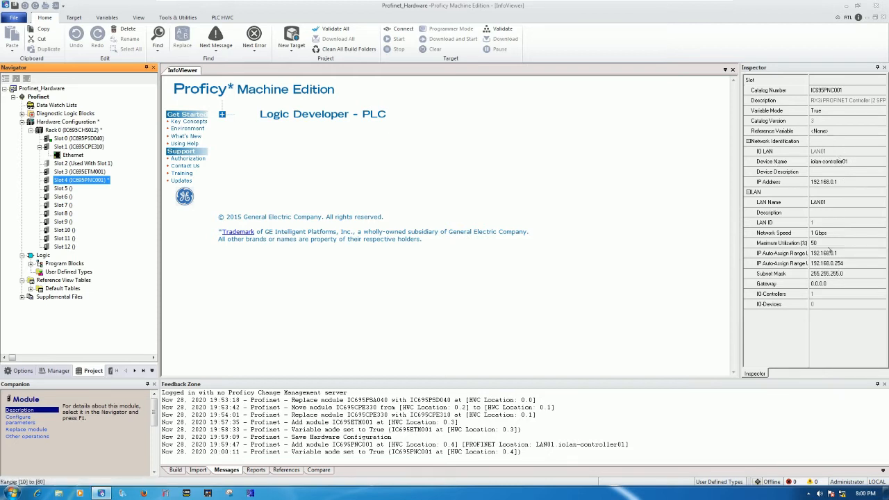
drag(742, 233, 717, 232)
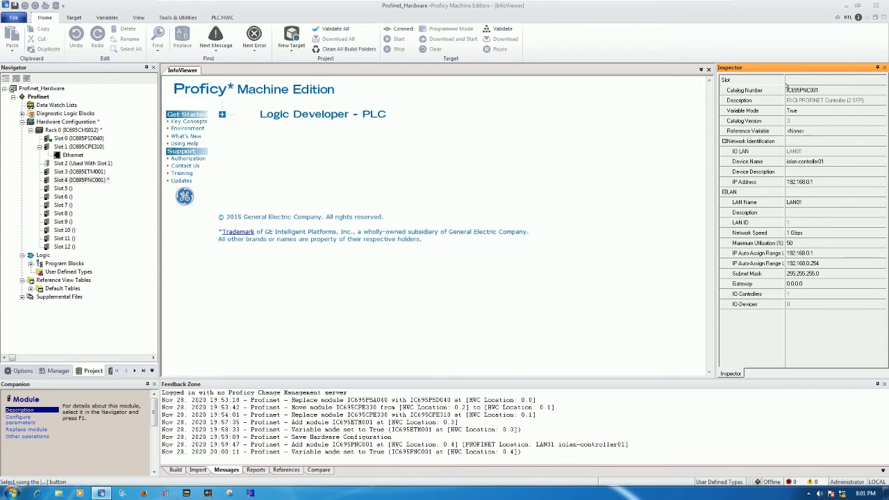
drag(782, 78, 792, 78)
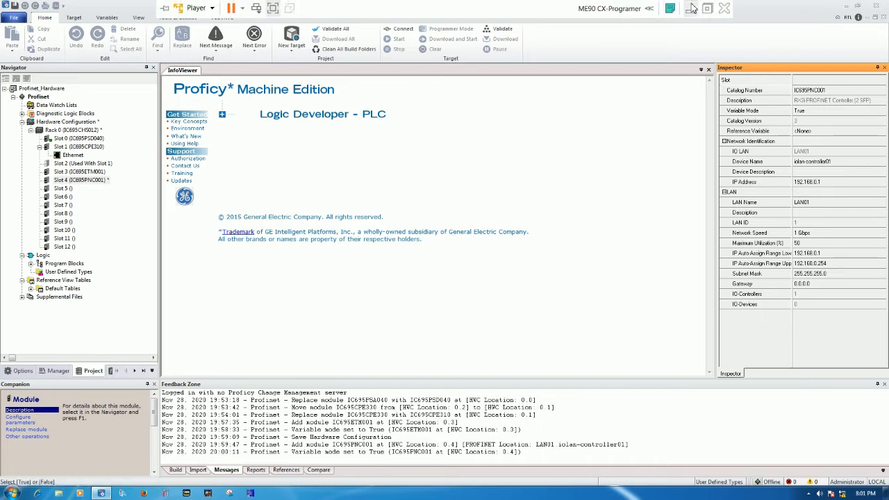
click(693, 8)
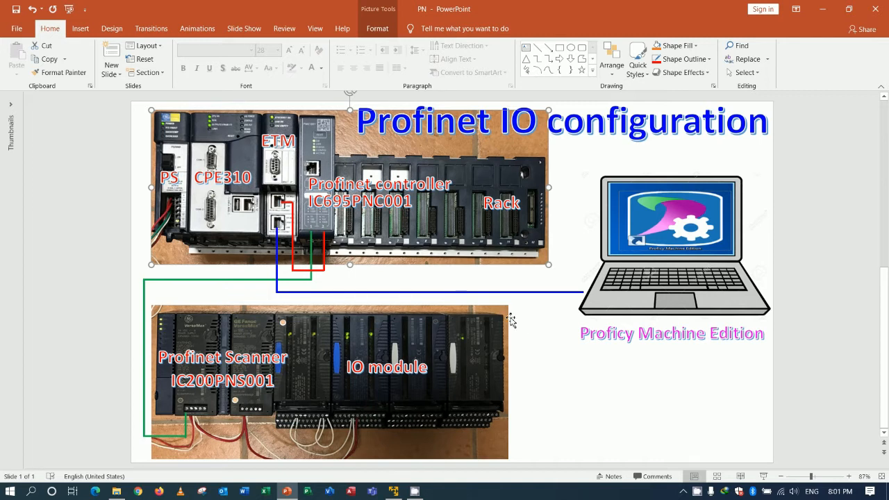
click(393, 491)
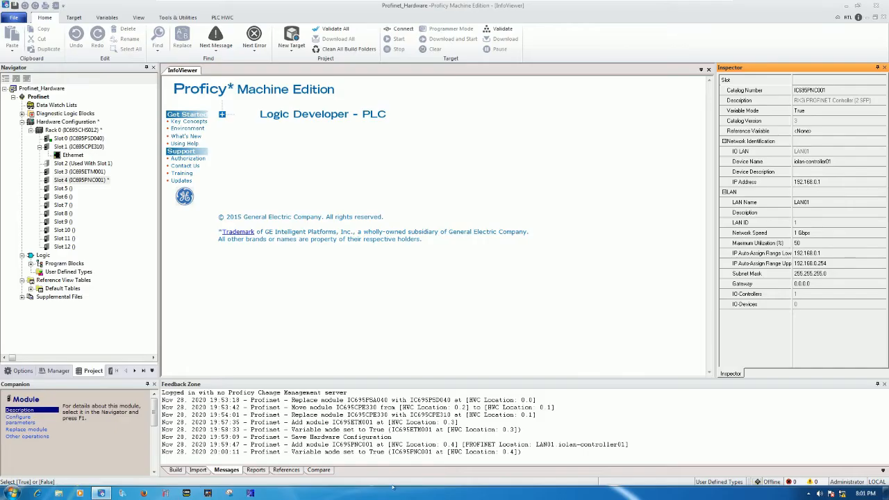
Add the VersaMax PROFINET IO Scanner IC200PNS001 with 2 RJ-45 copper connectors as an IO-Device of the slot 4 controller
right_click(89, 183)
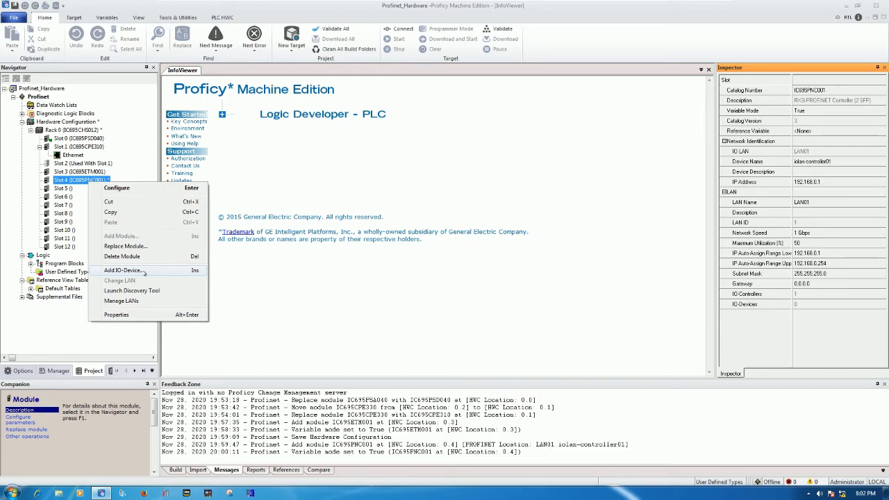
click(124, 270)
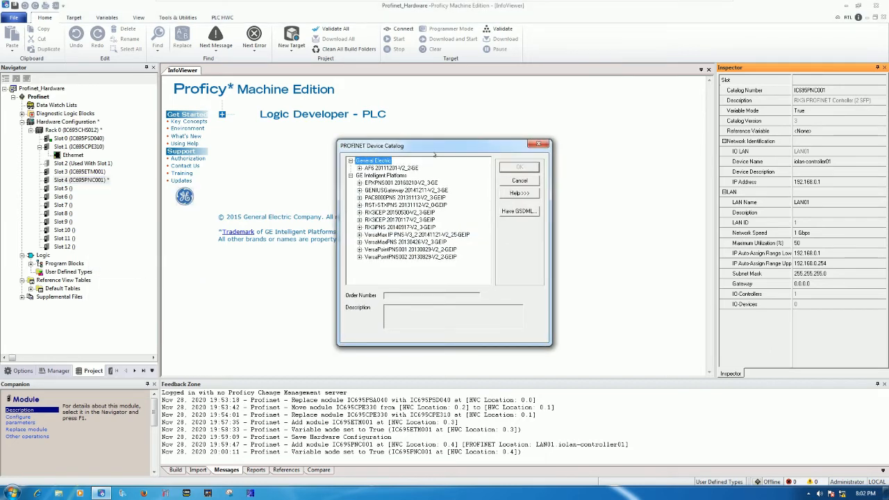
drag(436, 150, 375, 126)
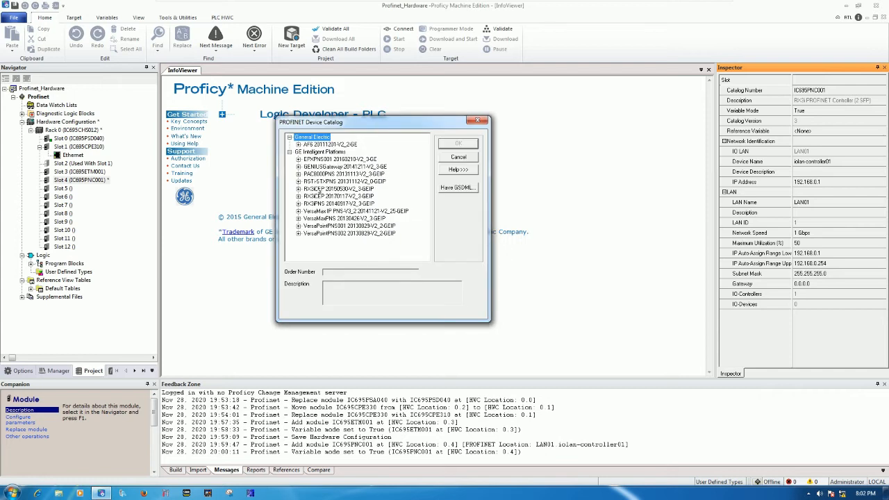
click(298, 218)
click(298, 218)
click(299, 219)
click(333, 234)
click(352, 227)
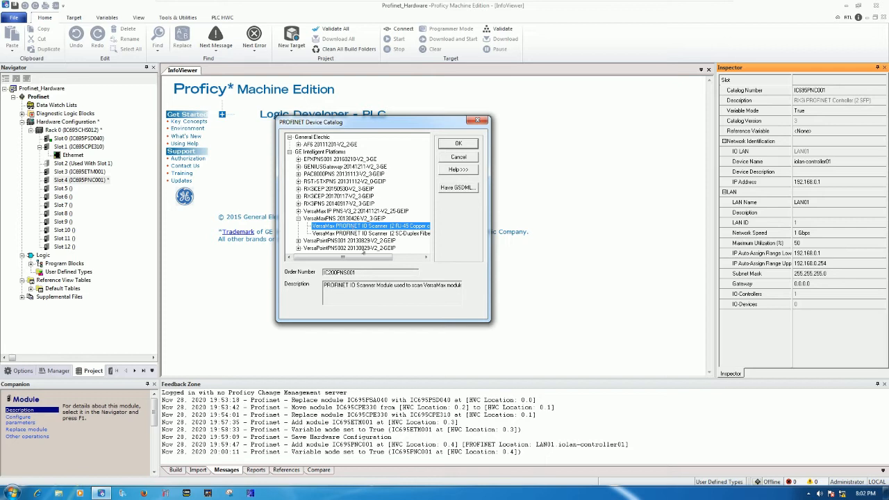
drag(359, 271, 321, 273)
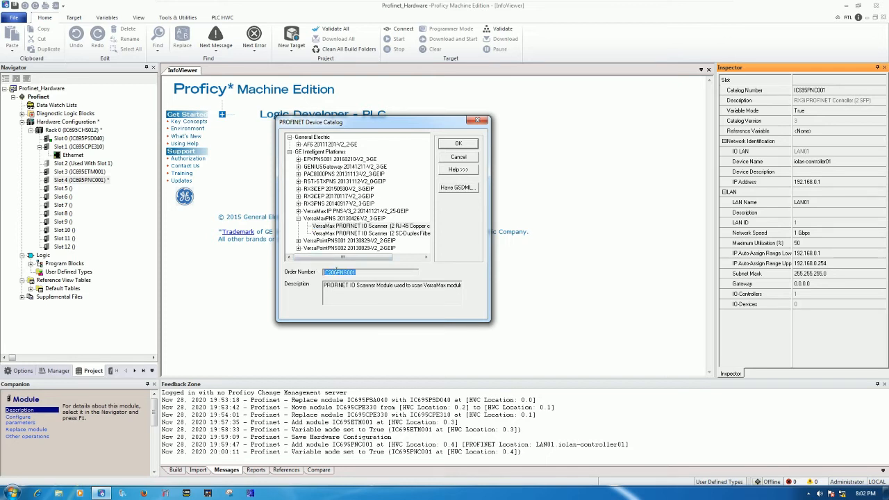
drag(361, 270, 310, 269)
click(369, 227)
click(457, 143)
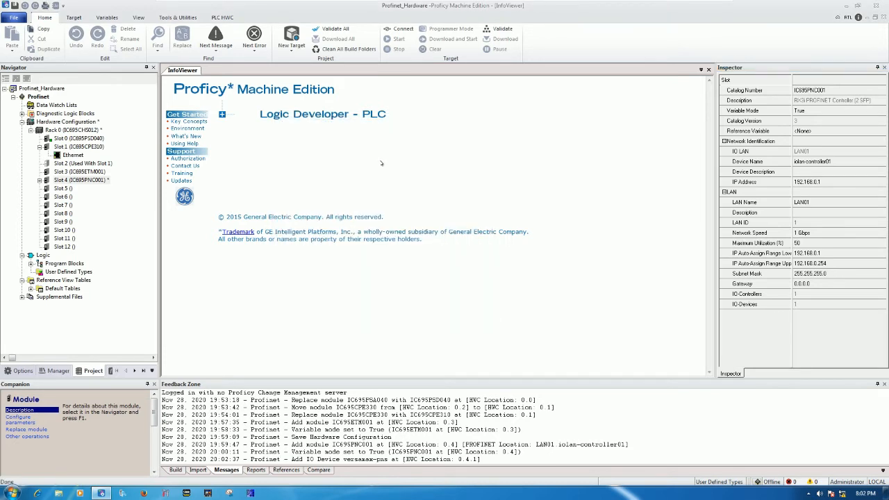
Expand the versamax-pns device under slot 4 and review its properties and submodules
click(39, 181)
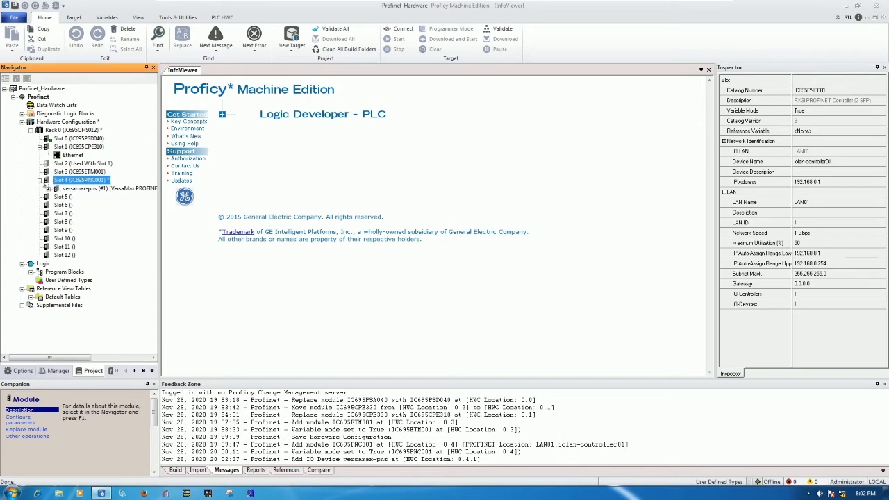
click(48, 189)
drag(158, 210, 189, 210)
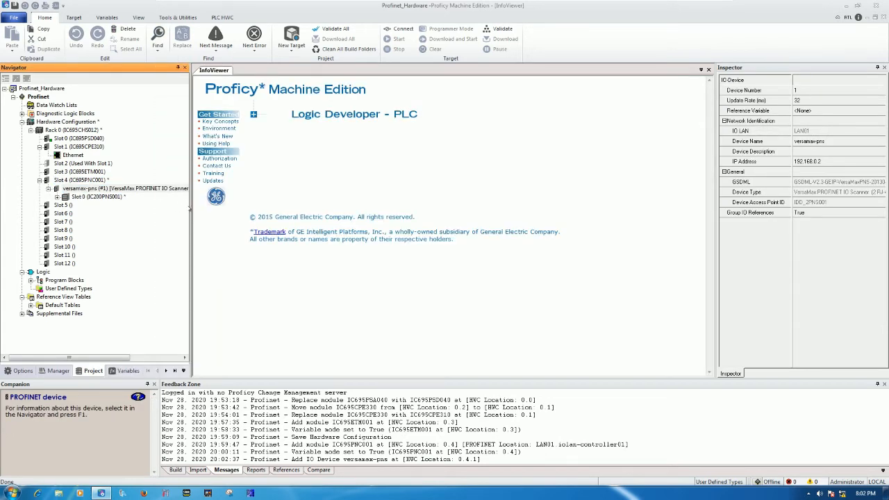
mouse_move(187, 206)
mouse_down()
mouse_move(294, 206)
mouse_move(181, 206)
mouse_up()
double_click(97, 197)
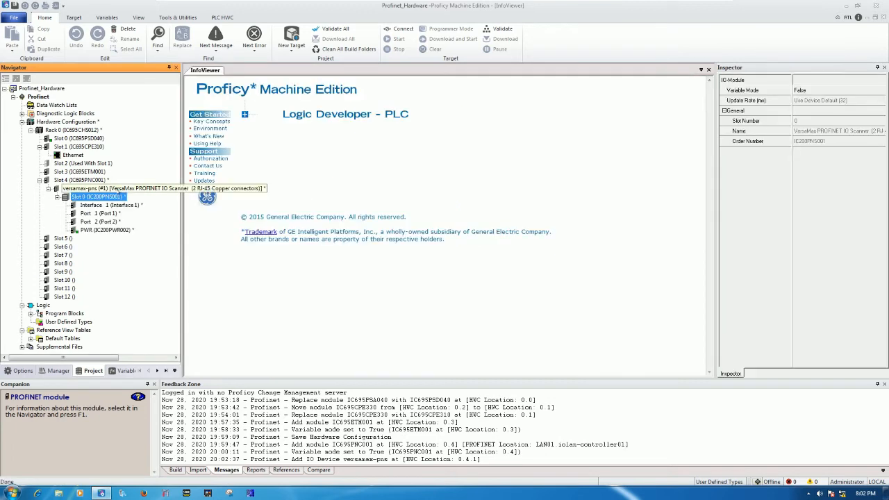
click(98, 188)
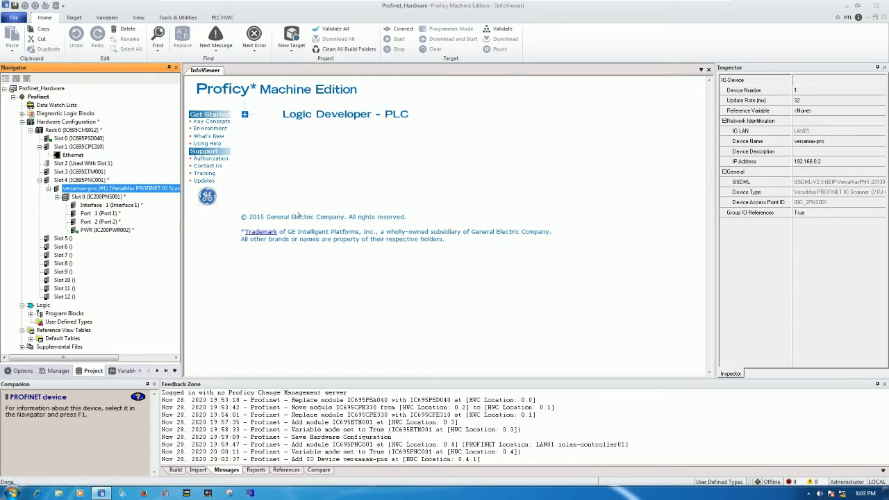
Set Variable Mode to True for the scanner's Slot 0 IC200PNS001 module and accept removal of its reference addresses
click(111, 198)
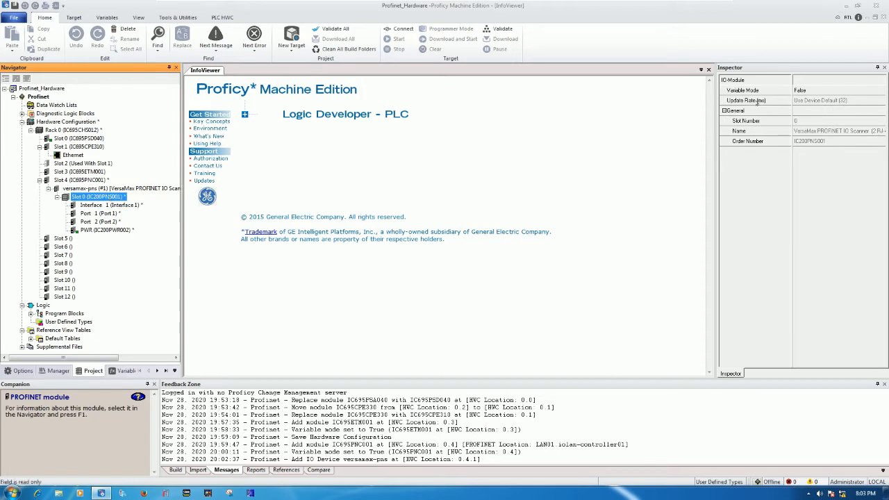
click(808, 92)
click(800, 104)
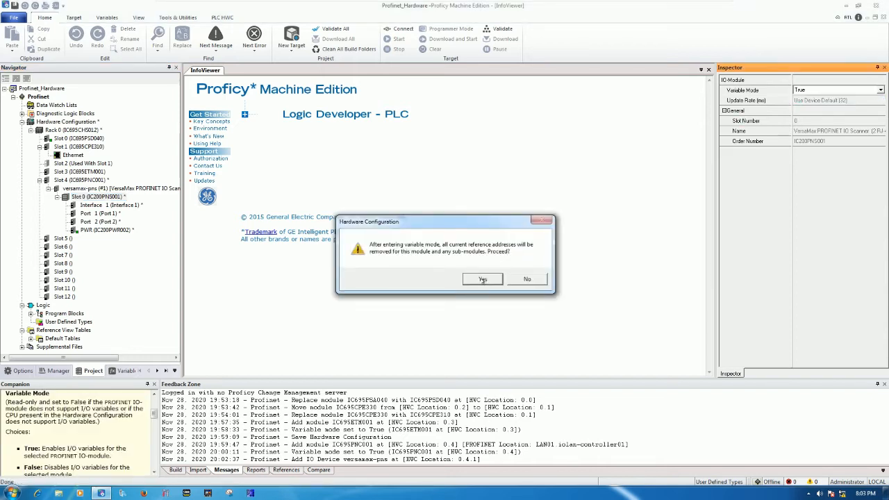
click(483, 279)
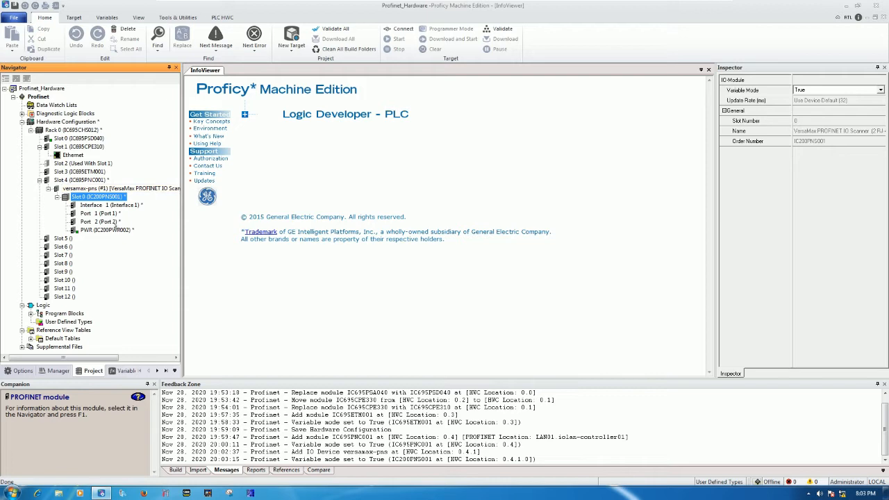
Check the scanner's power submodule, and examine the Input Status and Output Status terminals of the Slot 0 IC200PNS001 module
click(114, 230)
click(116, 198)
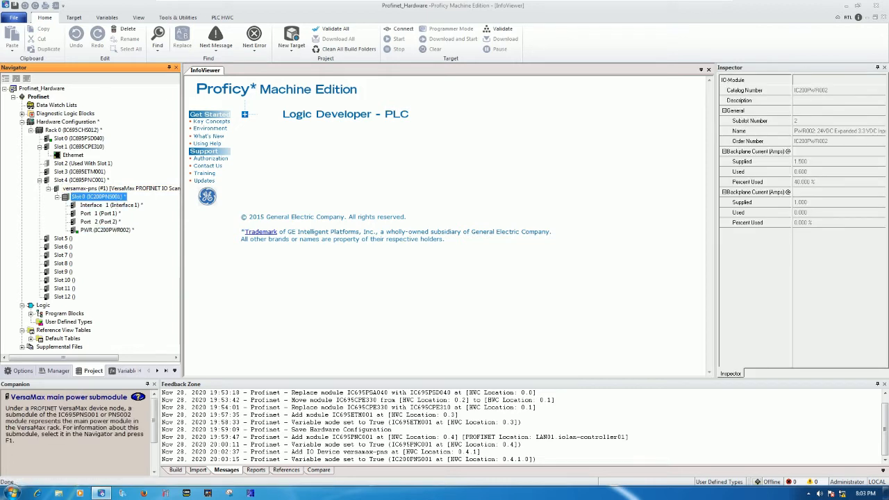
double_click(116, 198)
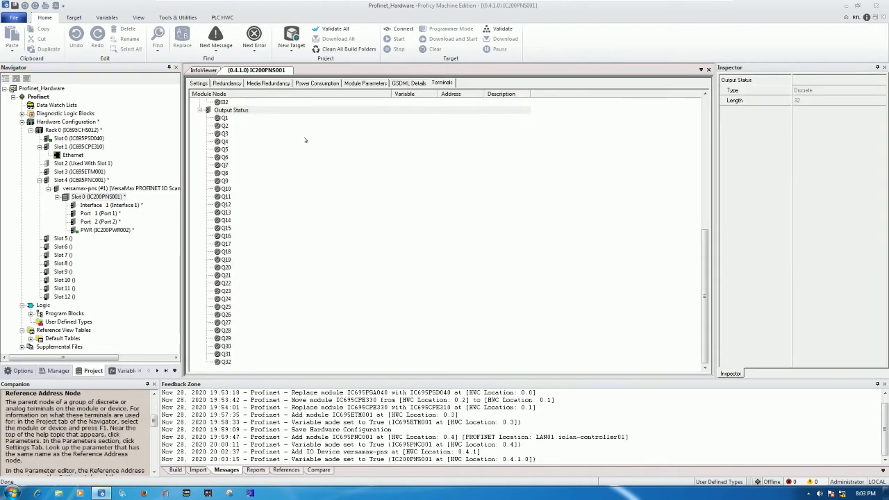
click(235, 117)
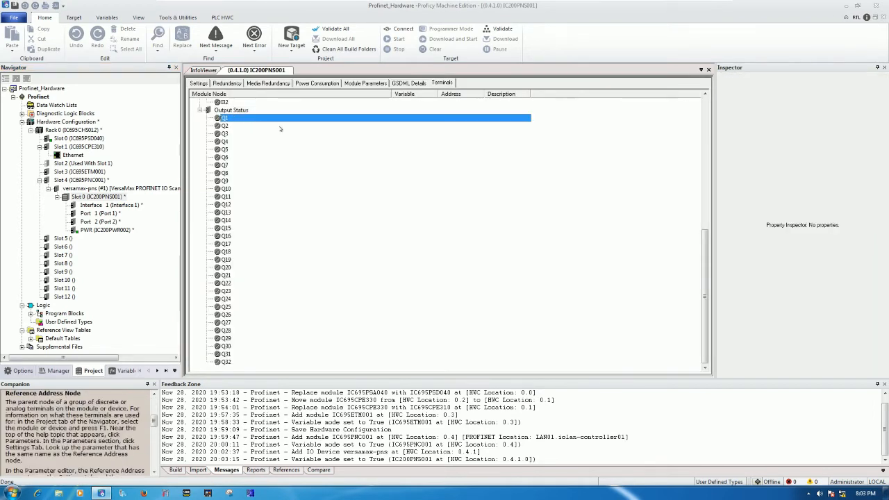
scroll(292, 135, up, 10)
click(240, 111)
scroll(292, 193, down, 5)
click(248, 269)
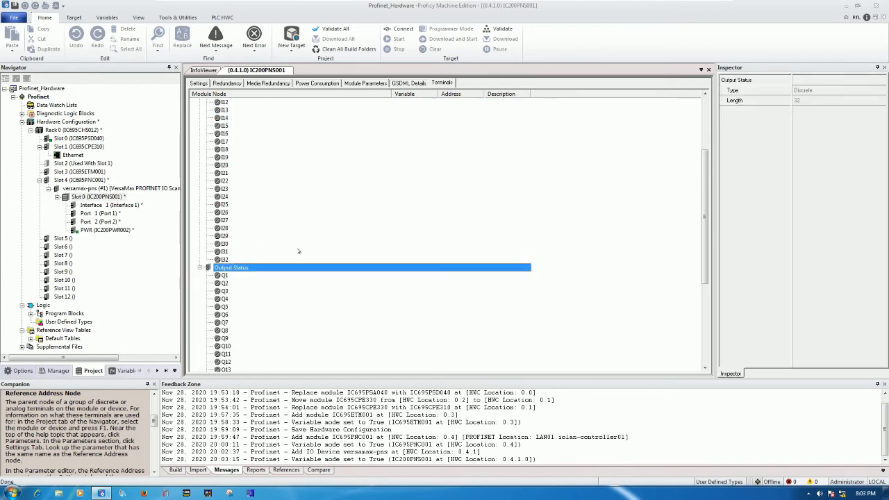
scroll(298, 251, up, 4)
Map a new variable N01S04PNS_IN to Input Status point I1 of the IC200PNS001 scanner
click(237, 118)
right_click(237, 119)
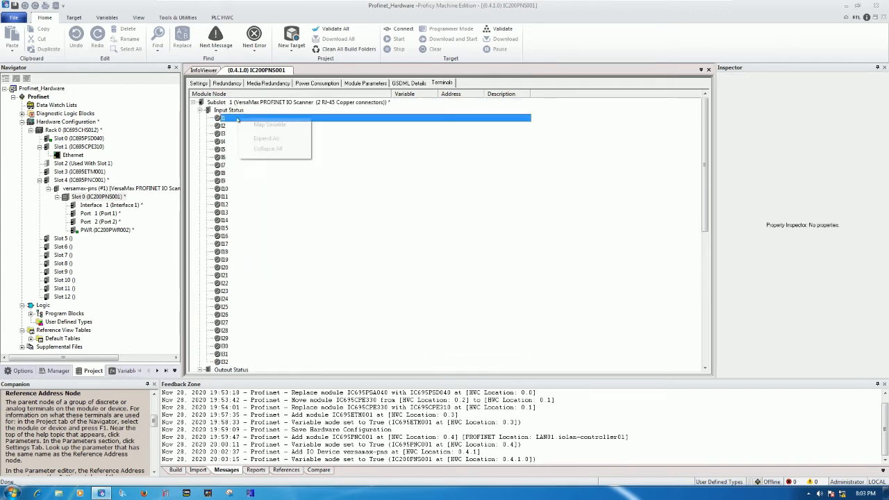
click(270, 124)
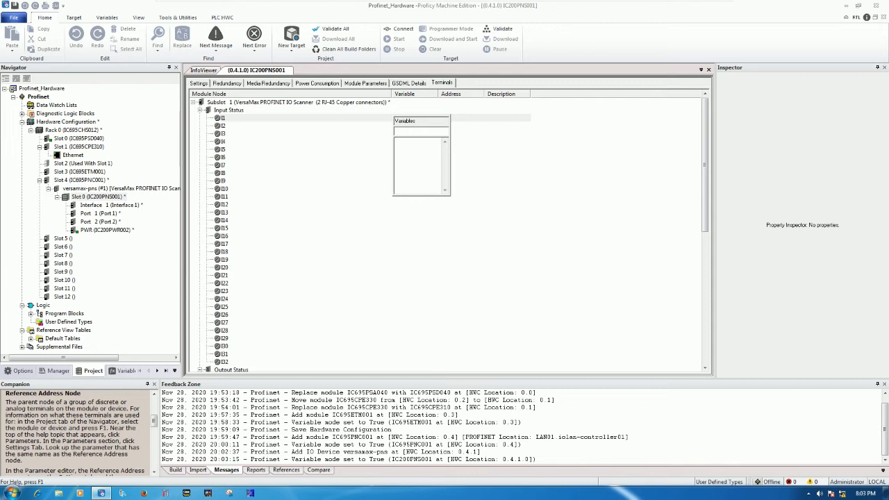
text(N01S04PNS_IN)
key(Return)
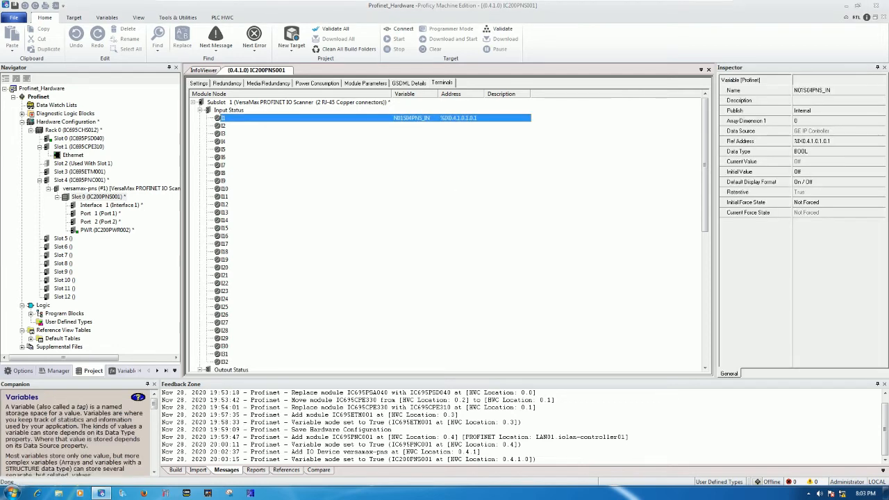
Set Array Dimension 1 of N01S04PNS_IN to 32 so it covers all the Input Status points
click(227, 362)
click(392, 118)
click(823, 121)
text(3)
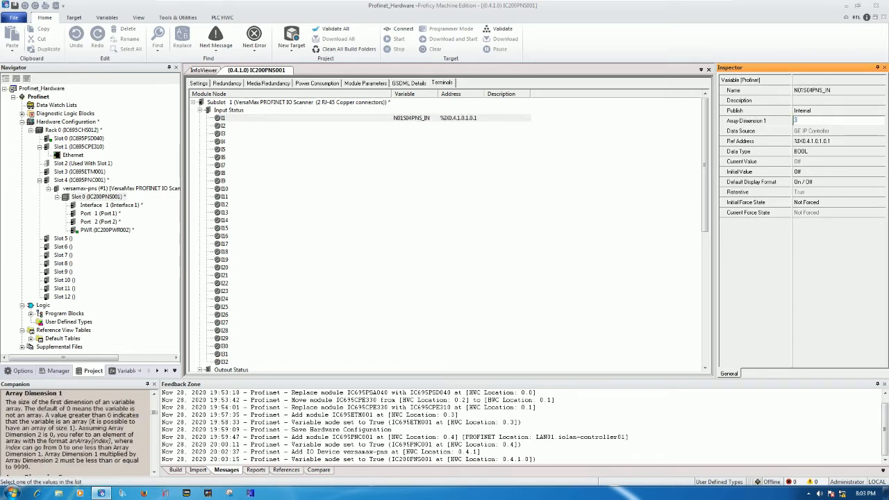
text(2)
key(Return)
scroll(256, 252, down, 7)
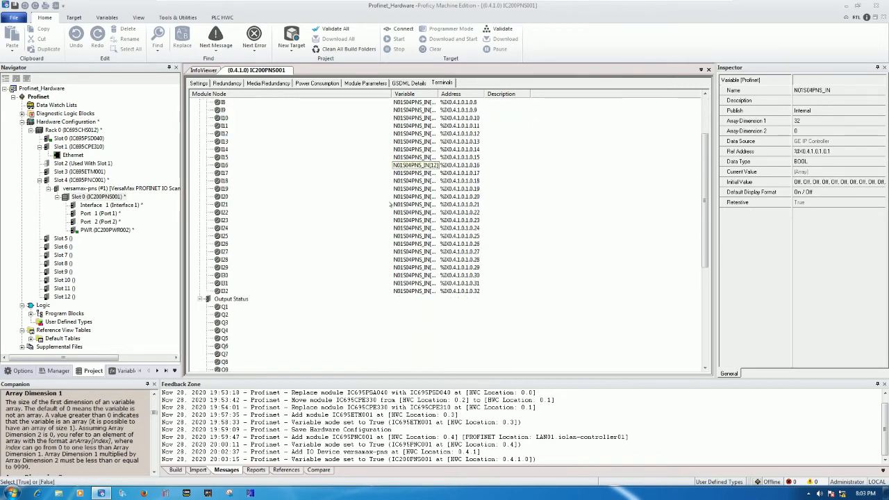
Map a new variable N01S04PNS_OUT to Output Status point Q1 of the IC200PNS001 scanner
click(230, 213)
right_click(231, 213)
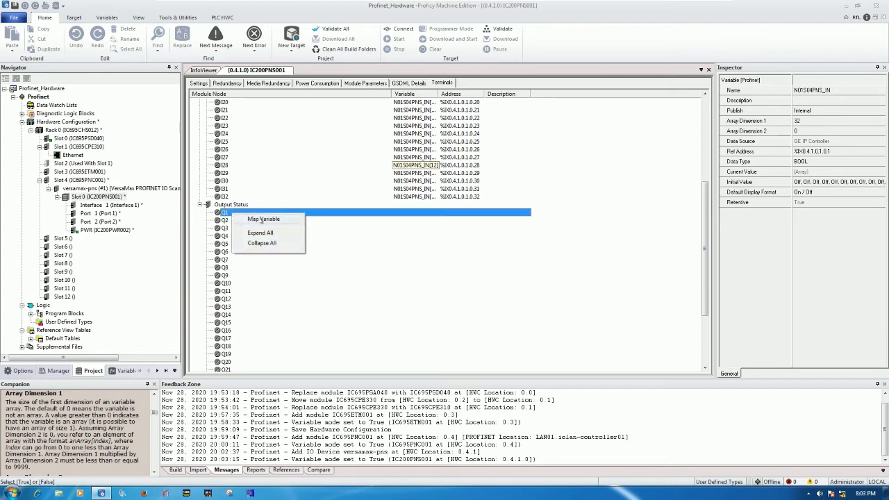
click(260, 219)
text(N)
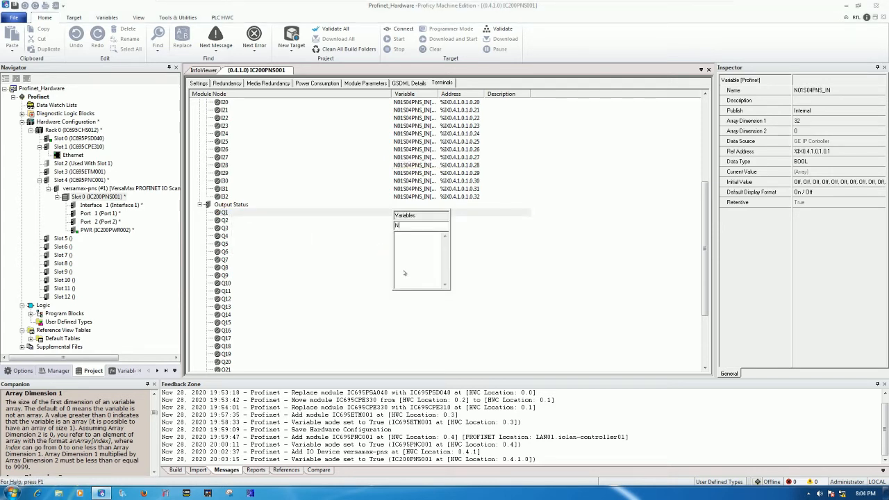
text(01S04PNS_OUT)
key(Return)
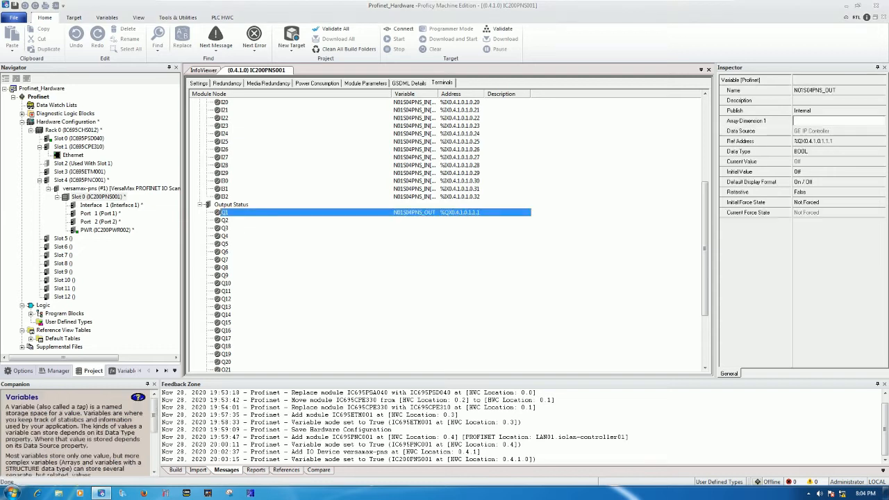
Set Array Dimension 1 of N01S04PNS_OUT to 32
click(796, 120)
text(3)
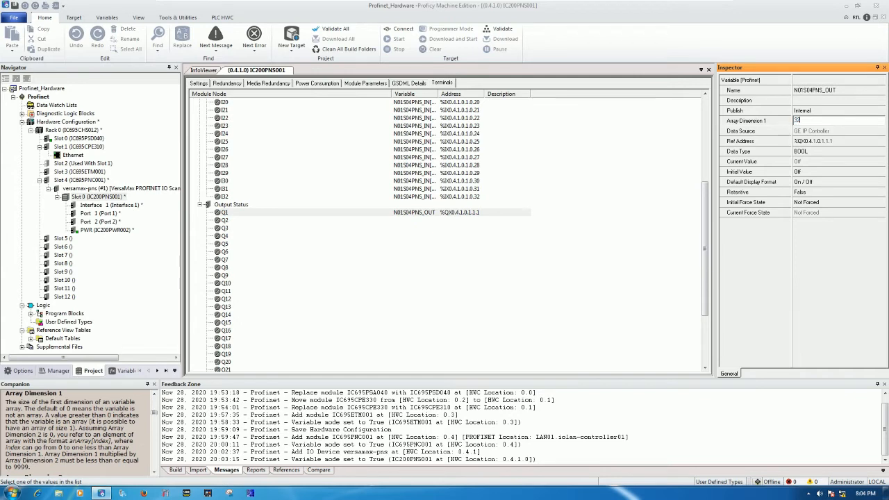
text(2)
key(Return)
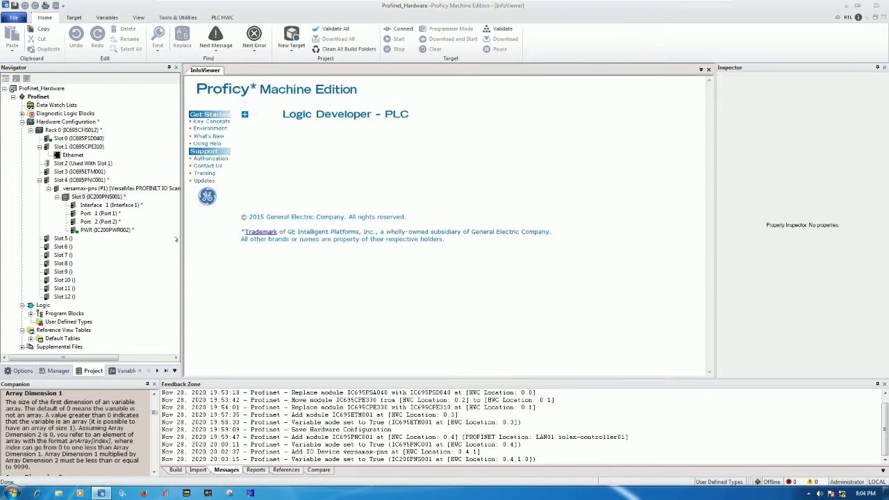
Review the scanner hardware on the Profinet IO configuration slide in PowerPoint, and return to Proficy Machine Edition
click(110, 198)
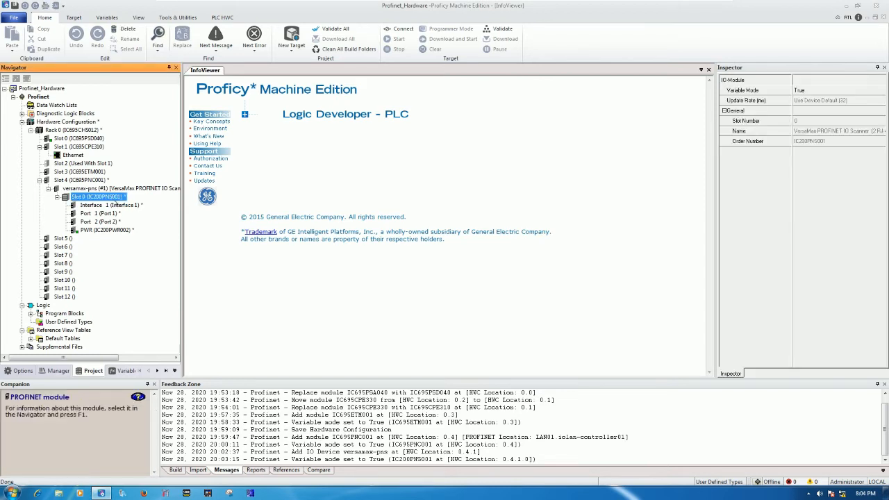
mouse_move(659, 6)
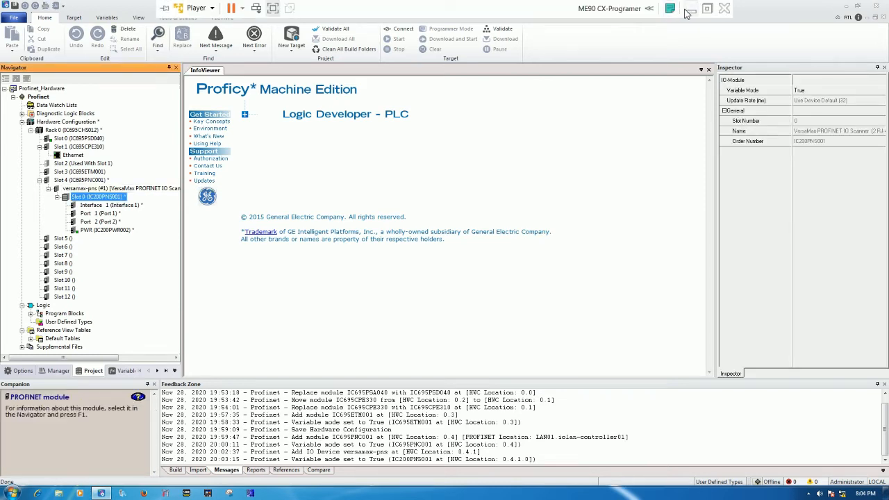
click(691, 5)
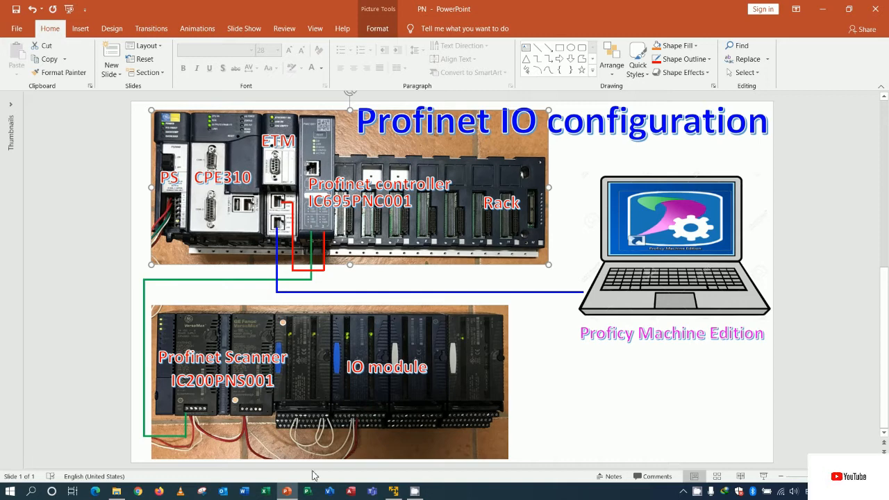
click(393, 491)
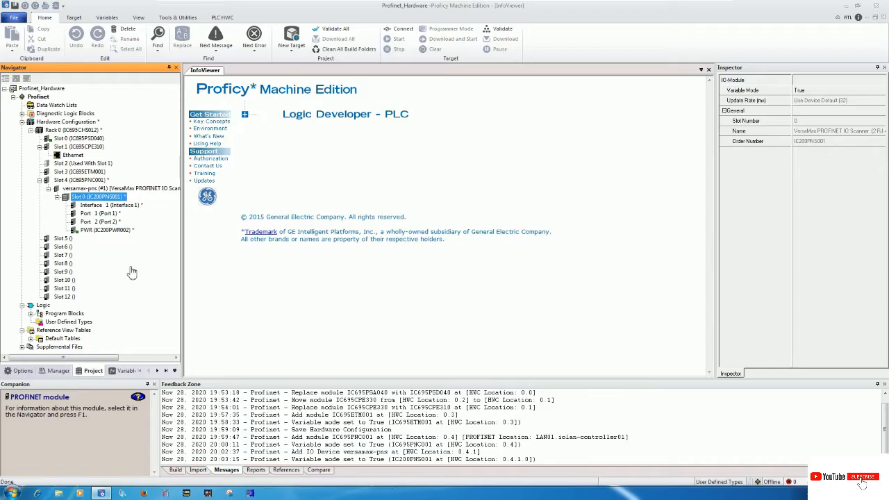
Add a PWR002 24VDC Expanded 3.3 VDC Input Power Supply at location 3 of the Slot 0 IC200PNS001 submodule list
right_click(105, 197)
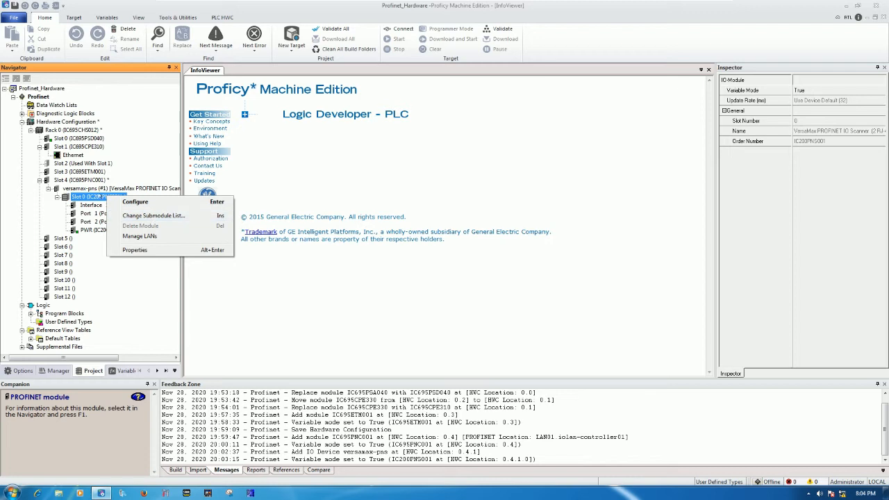
click(100, 190)
right_click(100, 190)
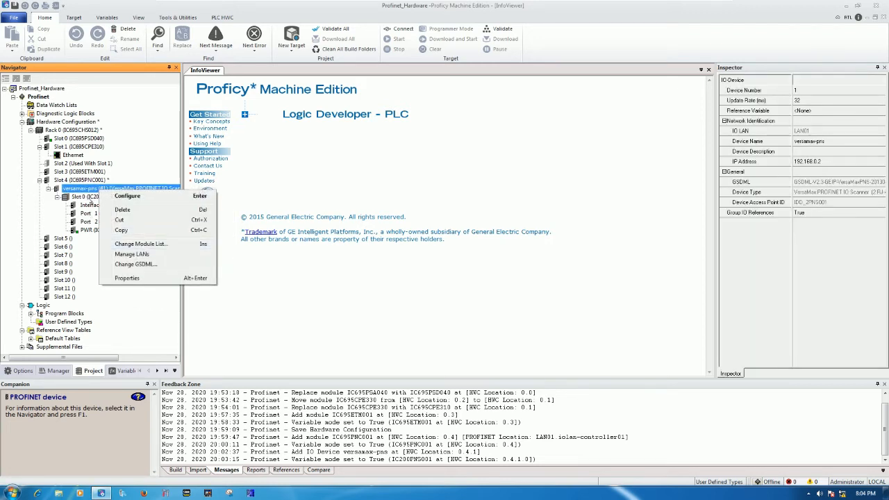
right_click(91, 199)
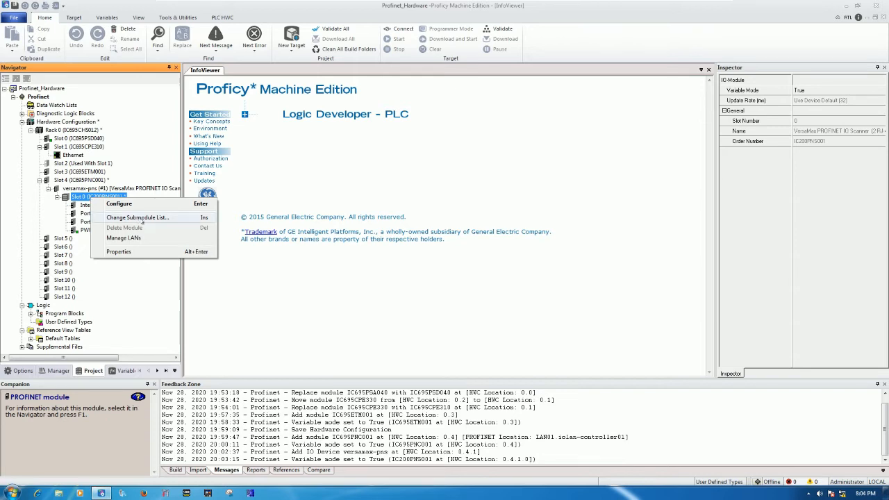
click(141, 219)
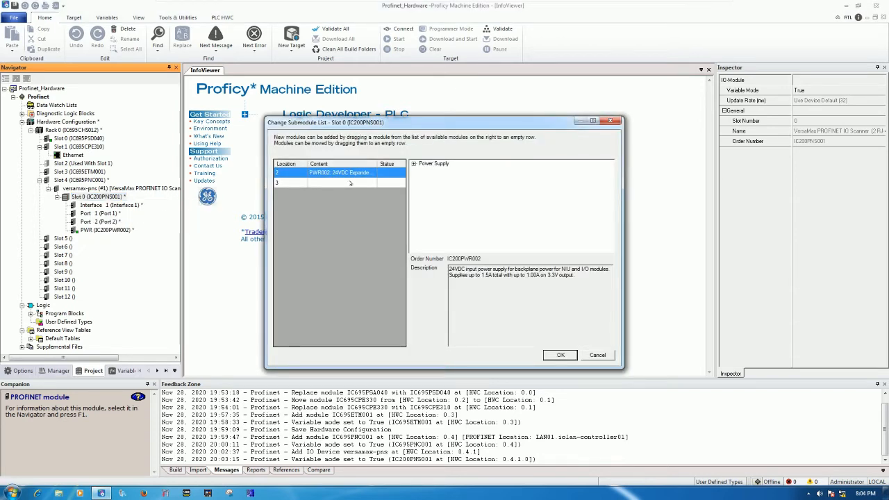
click(414, 163)
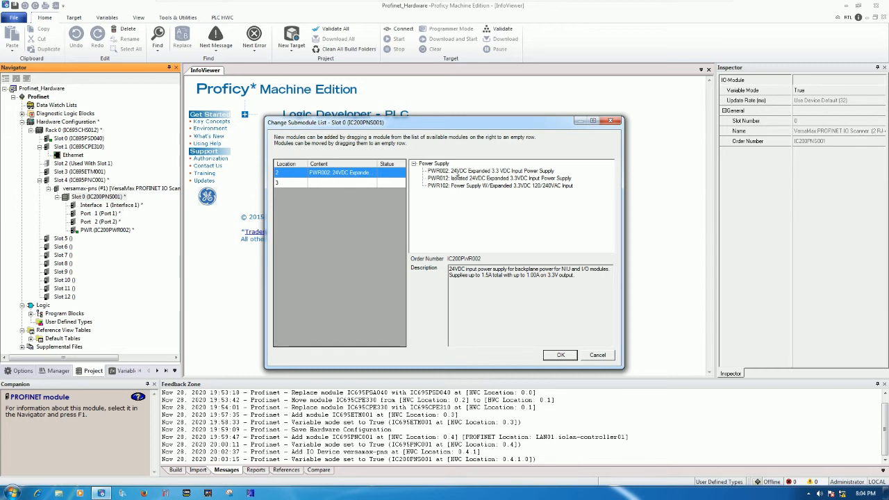
drag(457, 172, 370, 199)
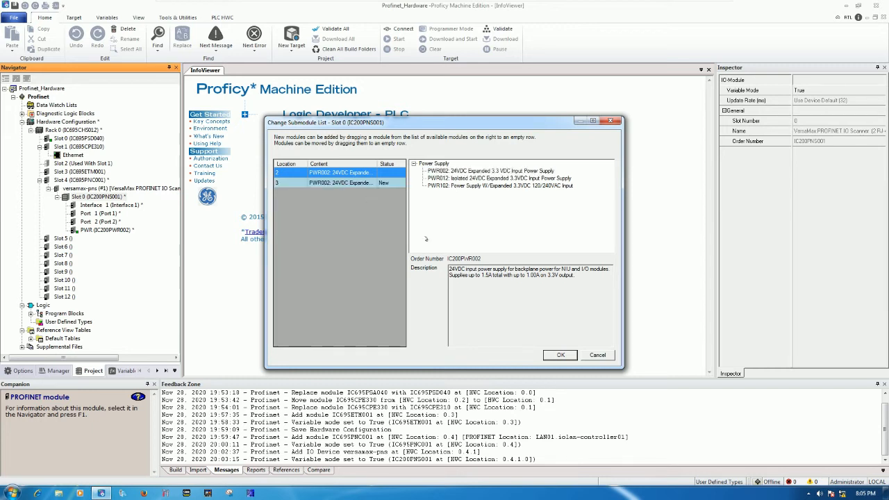
click(549, 355)
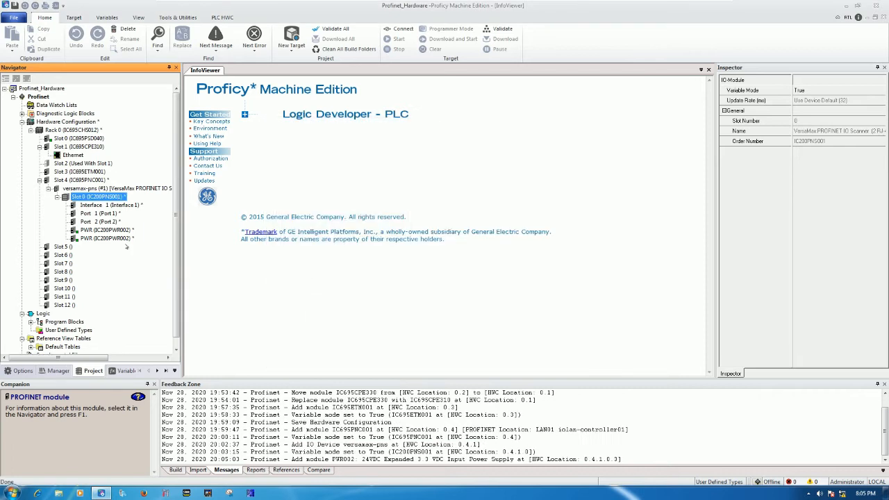
Check the second IC200PWR002 submodule and the IO modules on the PowerPoint wiring slide, and return to Proficy Machine Edition
click(108, 238)
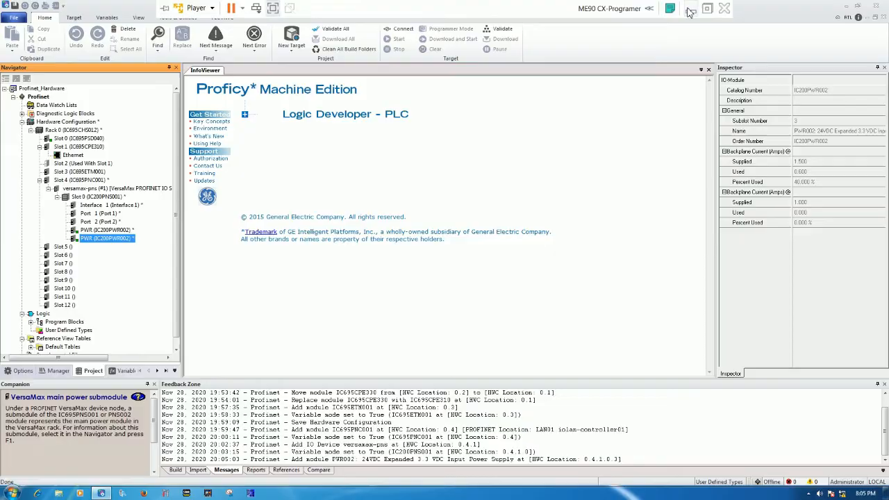
click(689, 9)
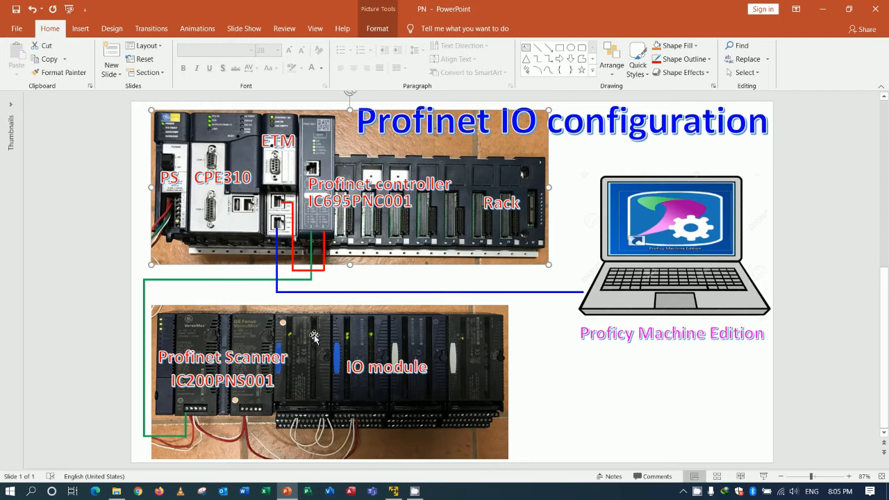
click(394, 491)
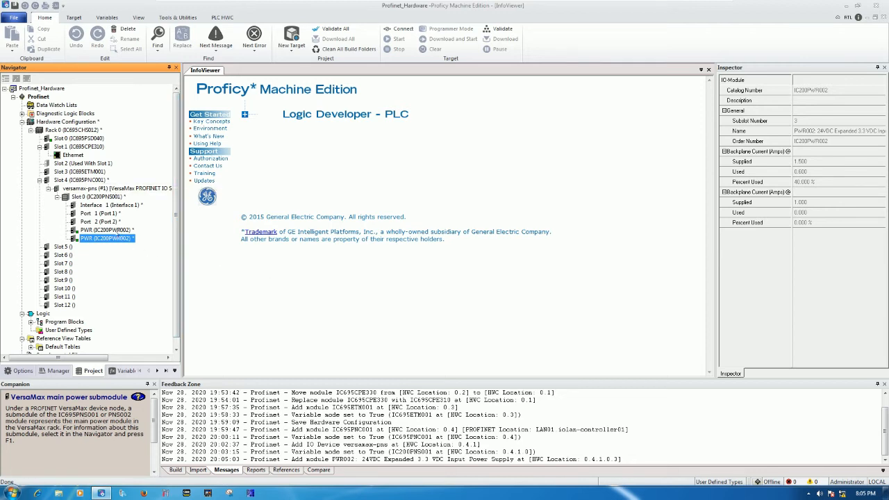
Add the discrete input module MDL650 (24VDC Pos/Neg Logic Grouped 32Pt) to location 1 of the versamax-pns module list
click(83, 188)
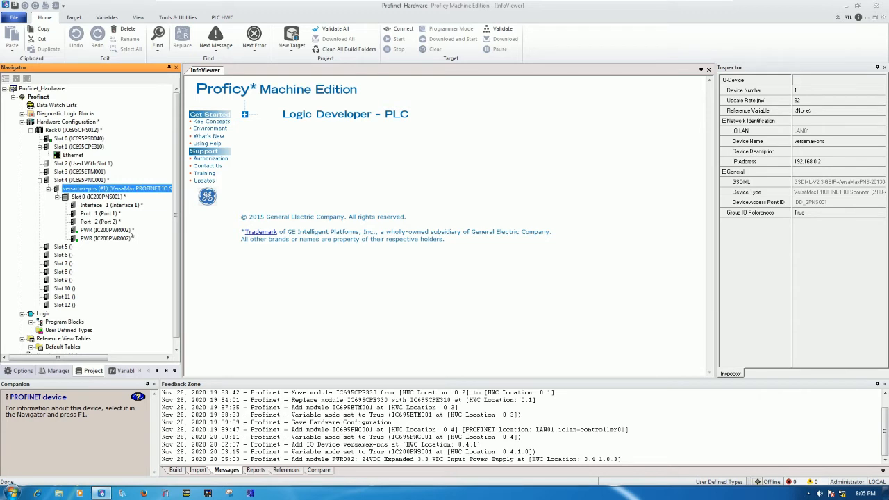
right_click(129, 188)
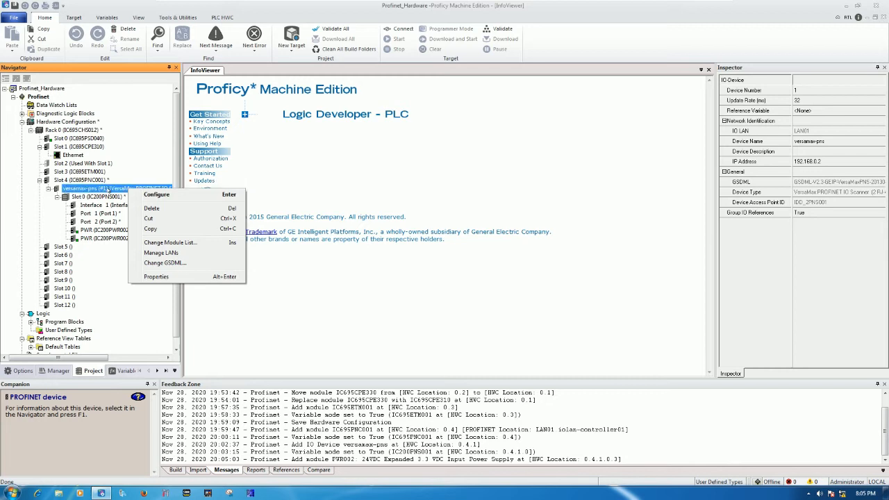
click(170, 243)
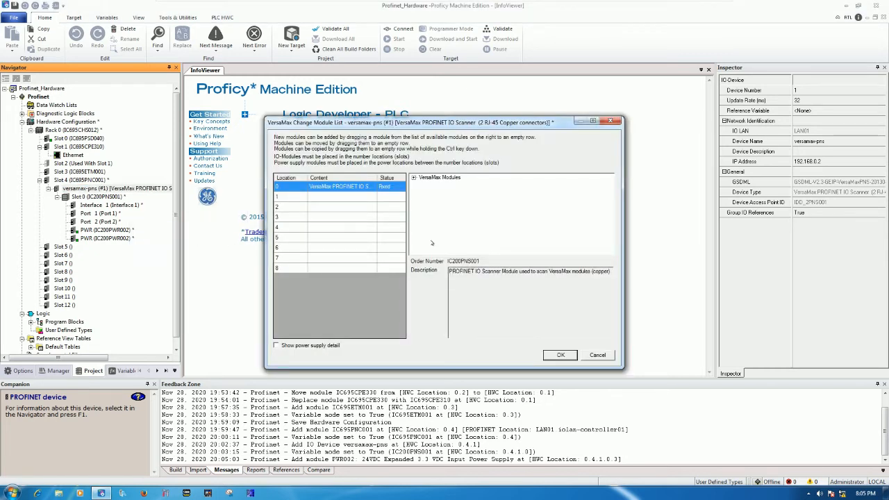
click(414, 178)
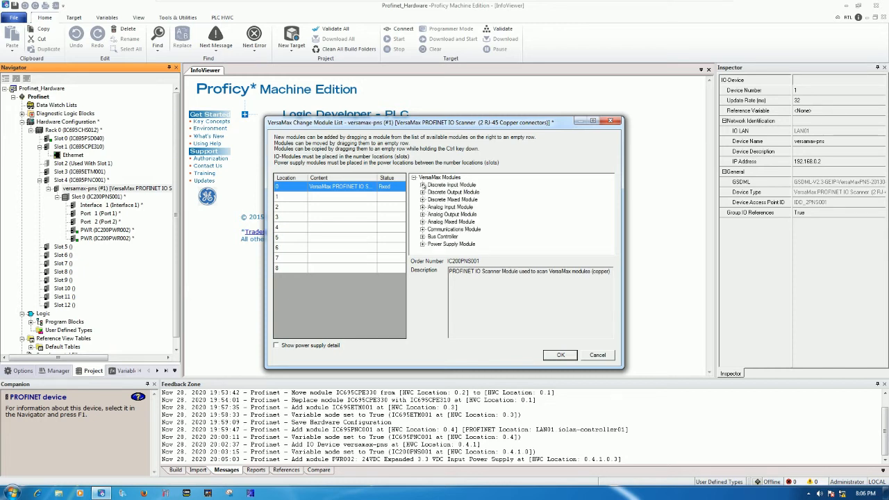
click(423, 185)
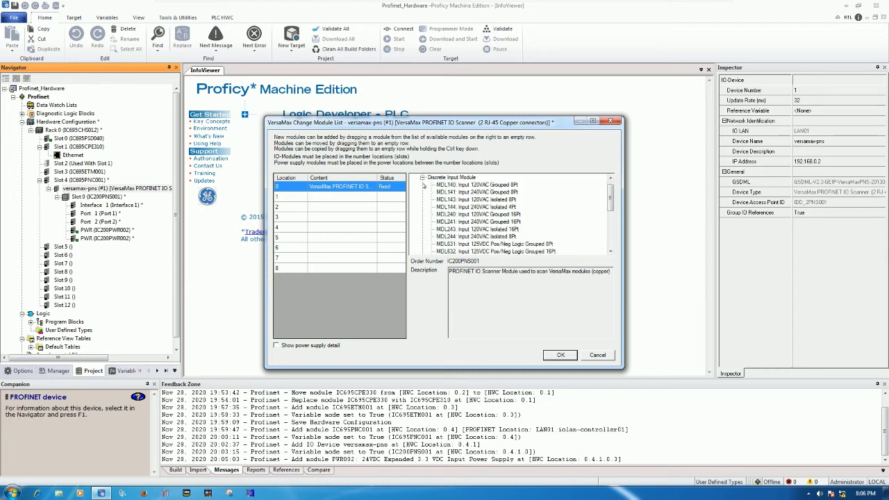
click(471, 221)
scroll(489, 228, down, 4)
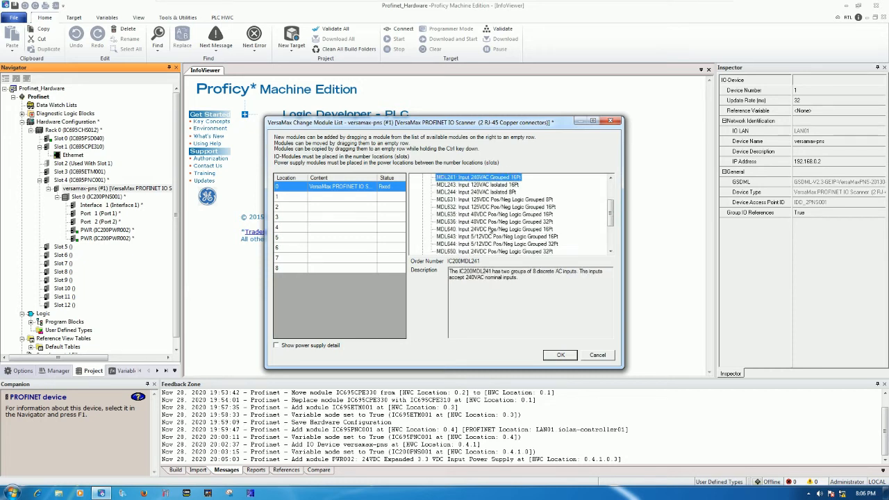
click(475, 208)
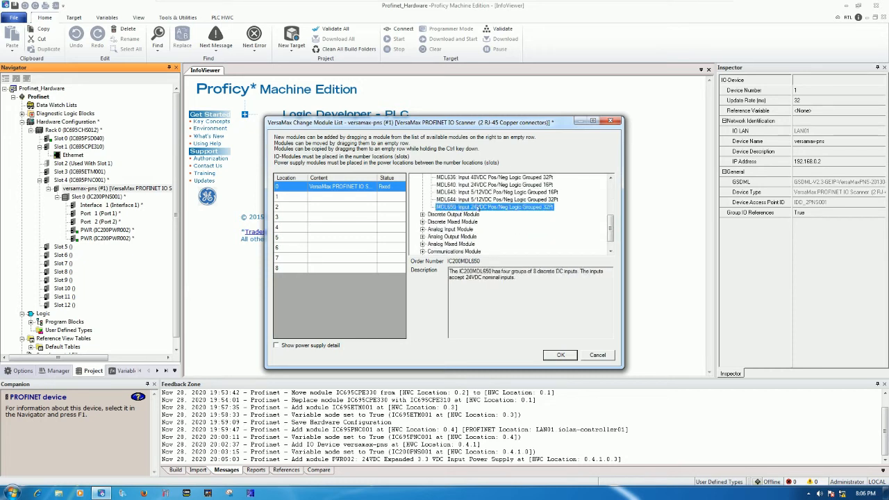
drag(477, 207, 332, 202)
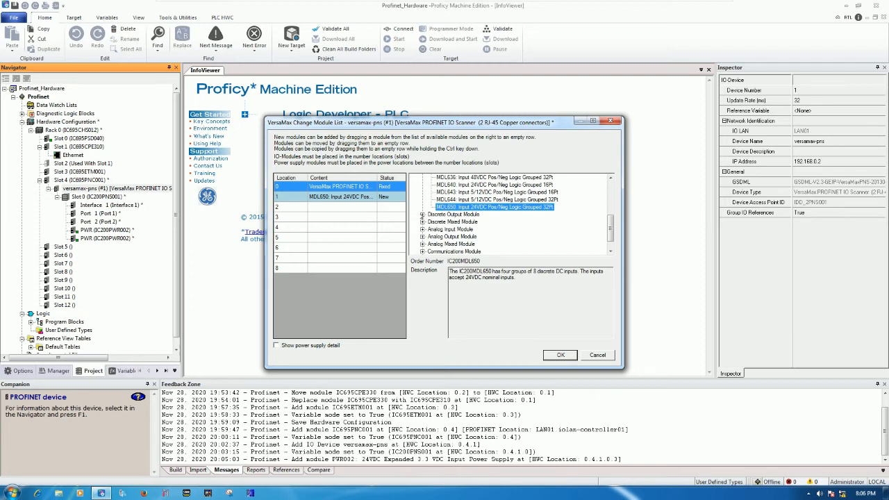
Add the discrete output module MDL750 (12/24VDC Pos Logic 0.5A Grouped 32Pt) to location 2 of the versamax-pns module list
click(422, 215)
click(471, 229)
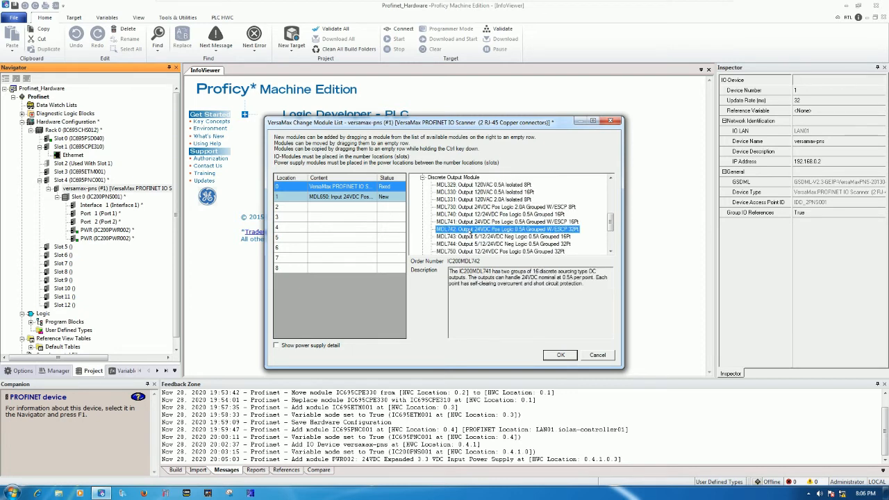
scroll(471, 223, down, 1)
click(463, 230)
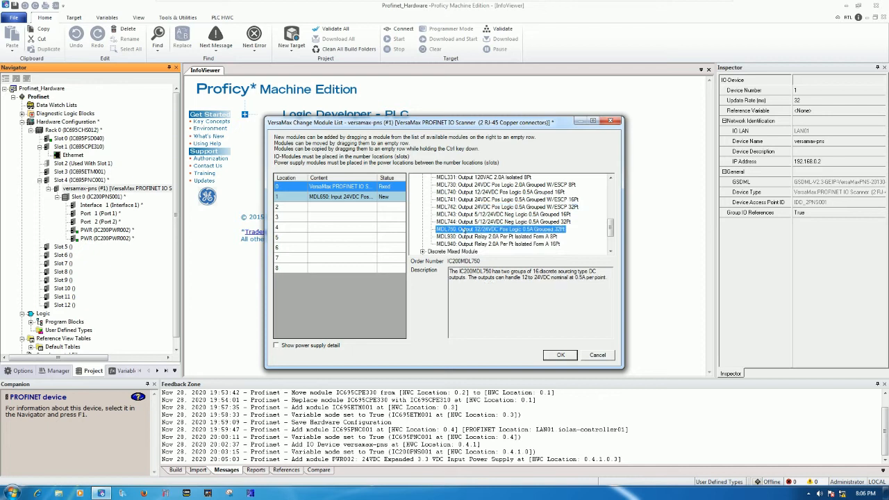
drag(470, 230, 352, 208)
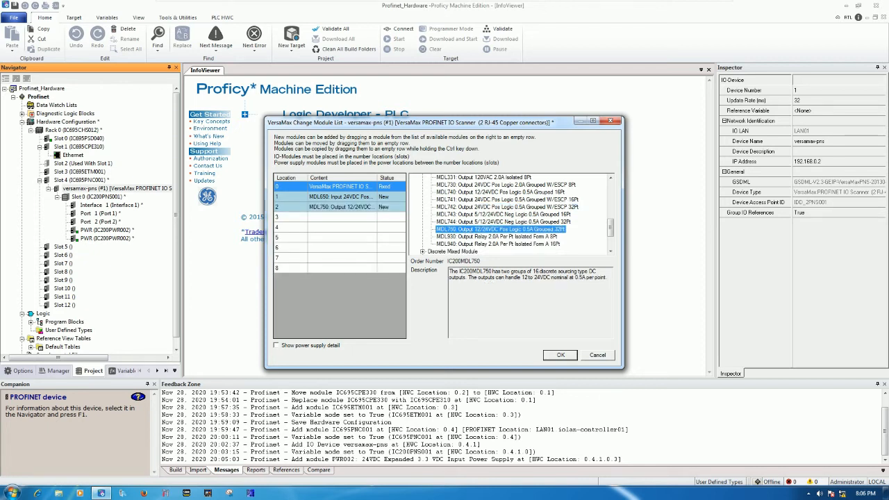
Add the analog input module ALG264 (15 Bit Current 15Ch) to location 3 of the versamax-pns module list
scroll(511, 212, up, 1)
click(422, 178)
scroll(427, 187, up, 3)
click(423, 185)
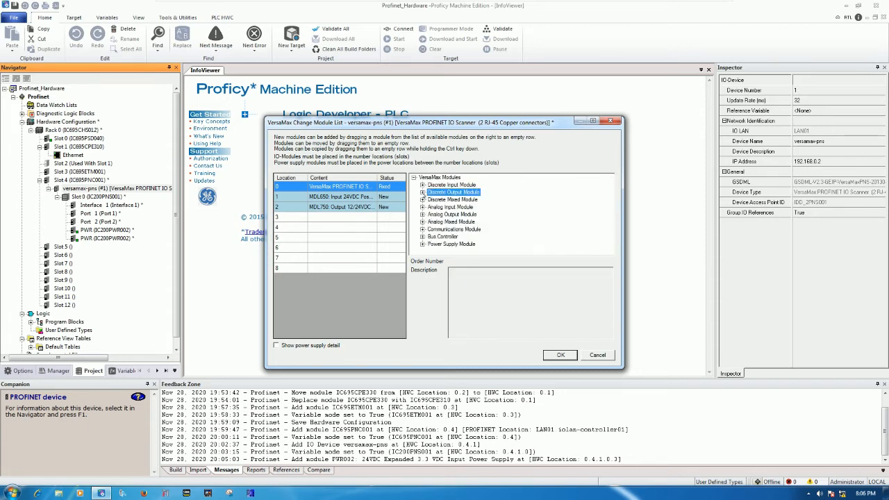
click(423, 207)
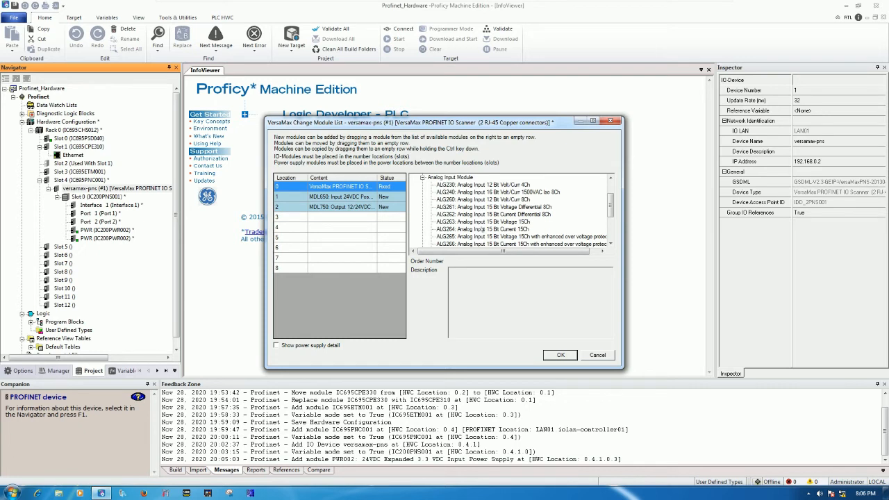
click(484, 229)
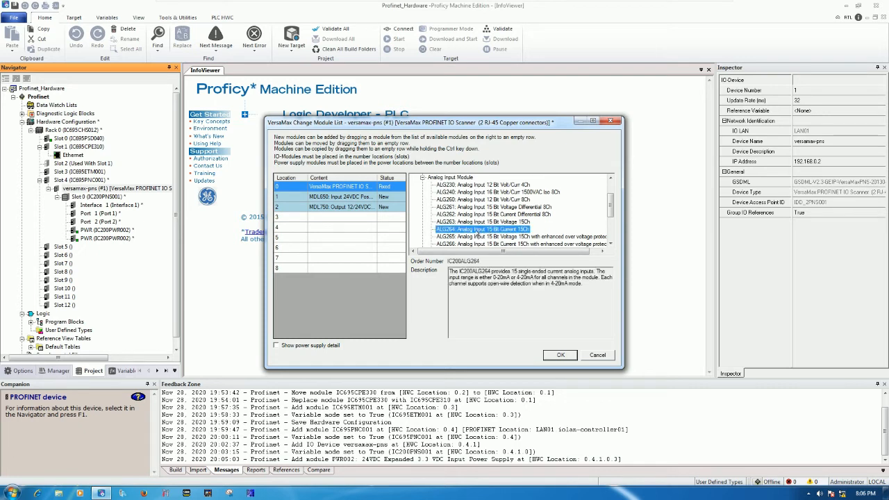
drag(476, 232, 365, 221)
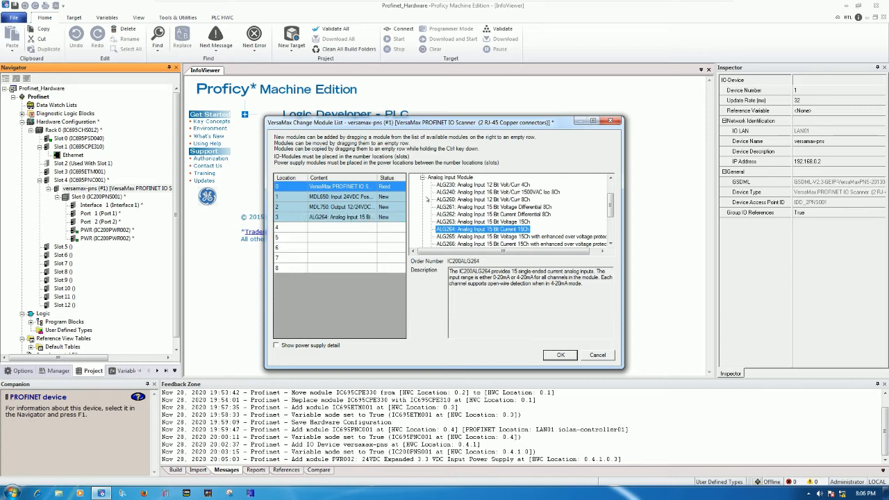
click(421, 178)
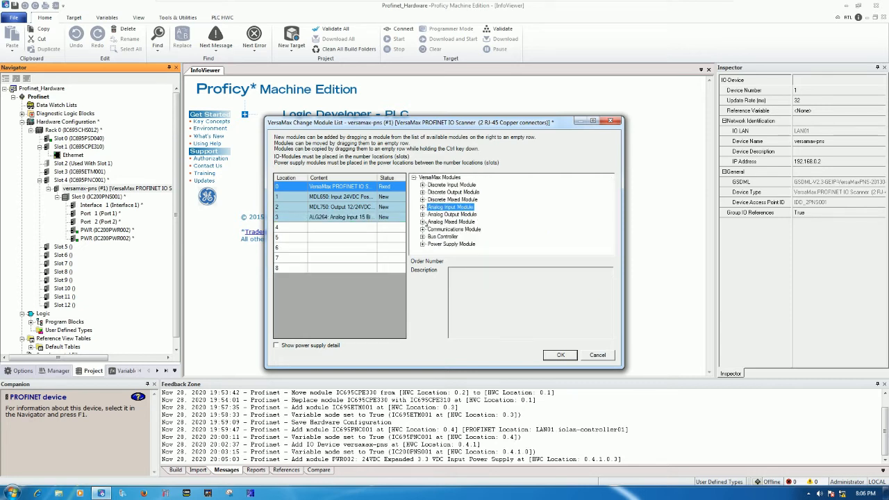
Add the analog output module ALG331 (16 Bit Volt/Curr 1500VAC Iso 4Ch) to location 4 and apply the versamax-pns module list
click(422, 215)
click(456, 229)
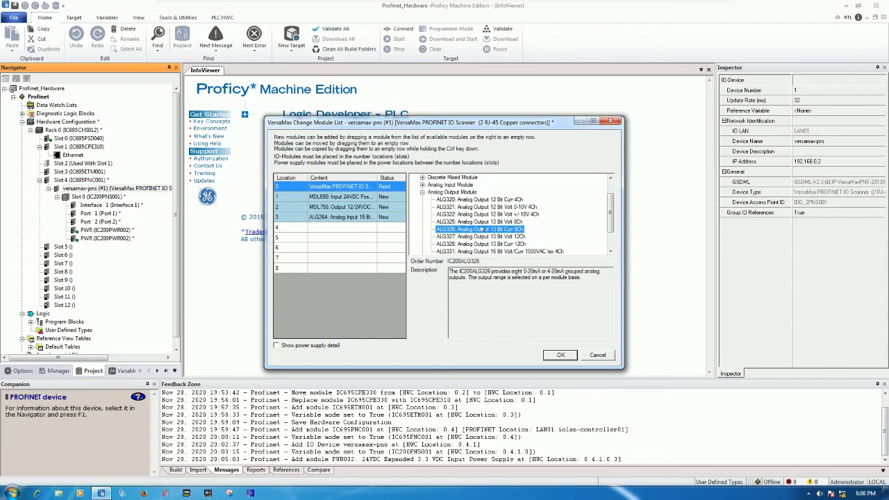
scroll(457, 229, down, 1)
click(473, 229)
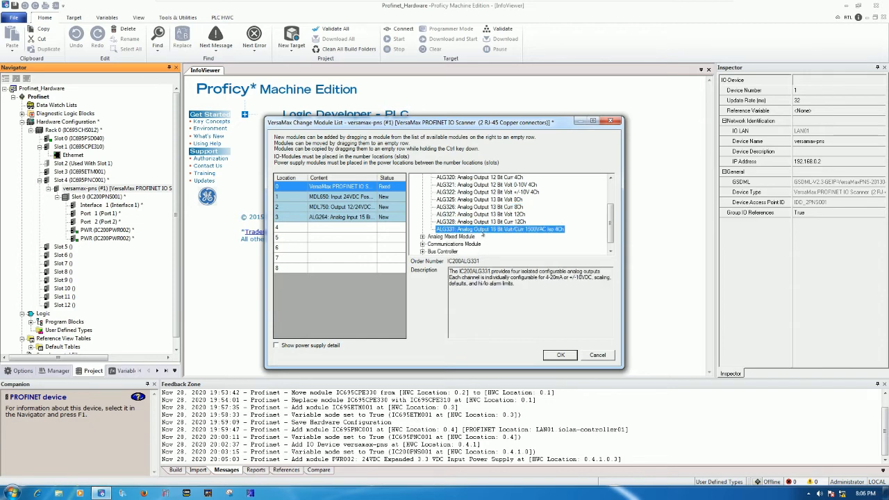
drag(478, 232, 373, 234)
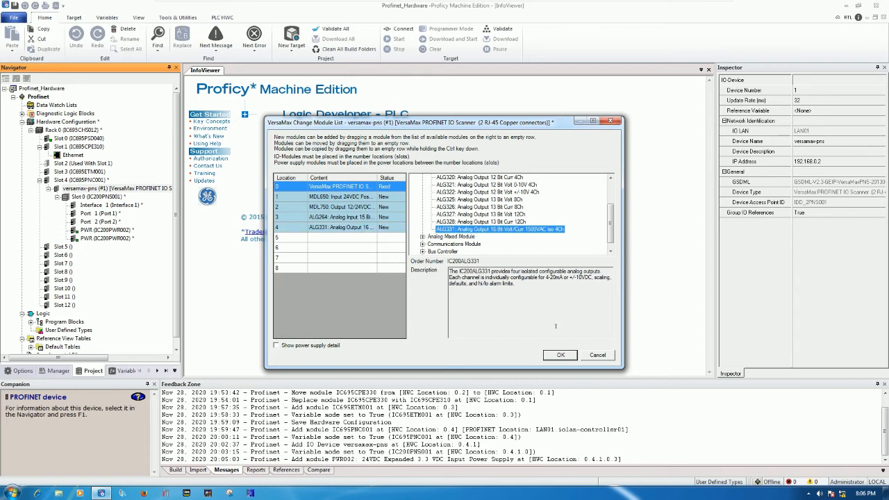
click(560, 355)
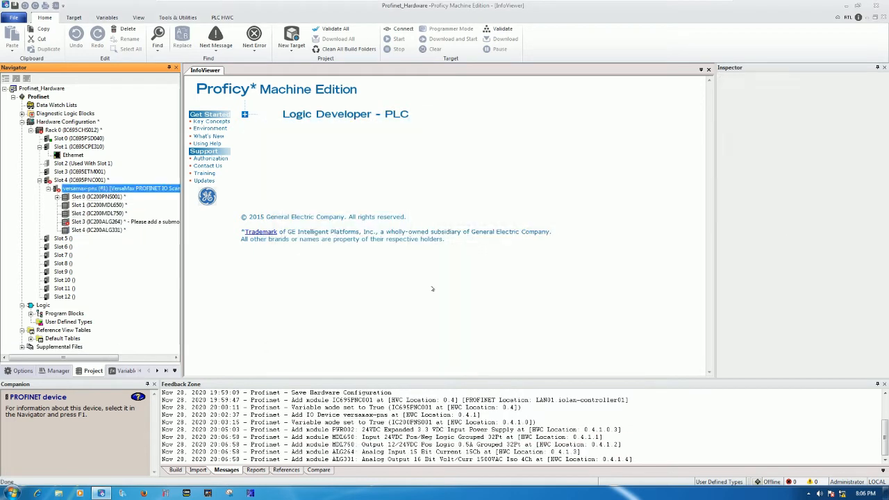
Check the IO modules on the PowerPoint wiring slide, return to Proficy Machine Edition and inspect the slot 3 IC200ALG264 parameters
click(690, 5)
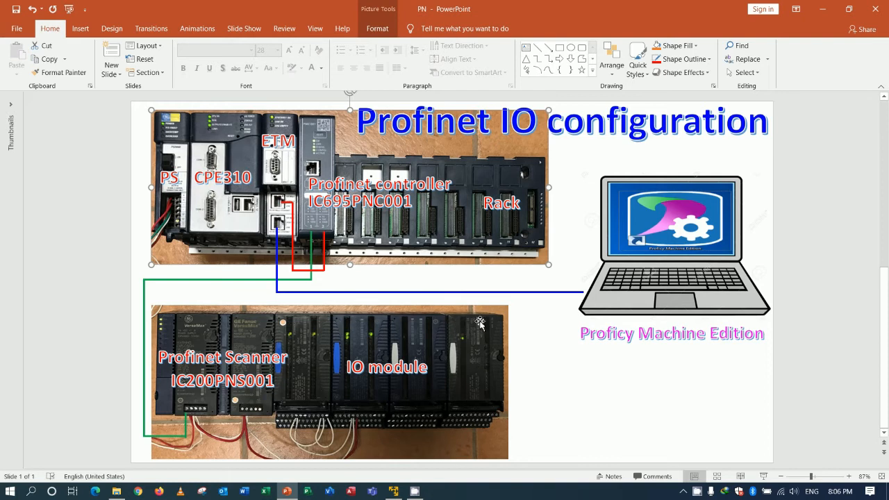
click(413, 491)
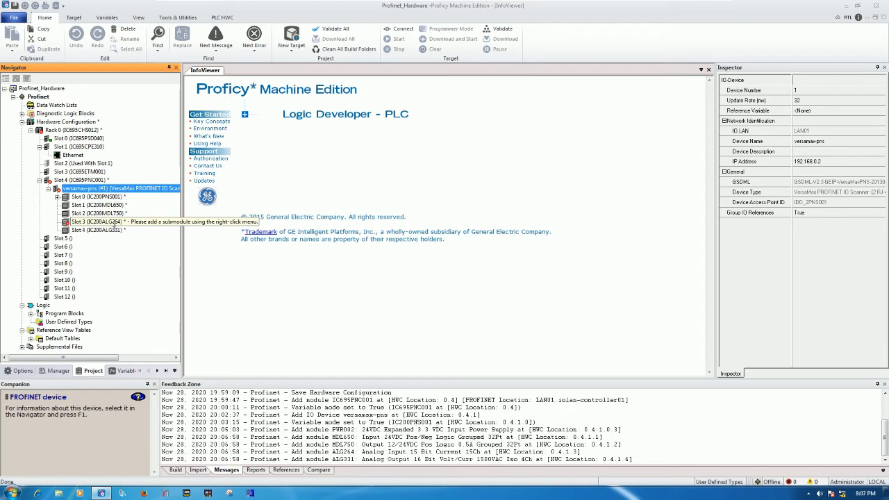
double_click(105, 223)
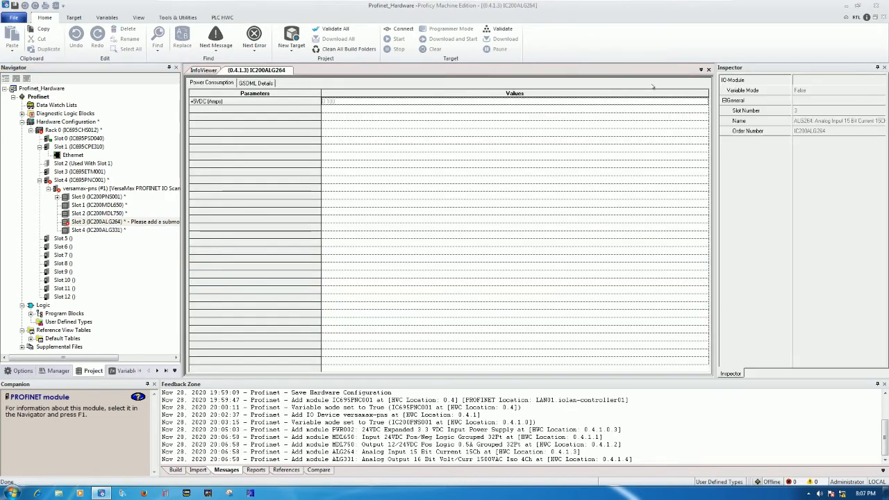
click(708, 69)
Add the 15 Channel 4 to 20mA Analog Inputs submodule to location 1 of the slot 3 IC200ALG264 submodule list
right_click(119, 222)
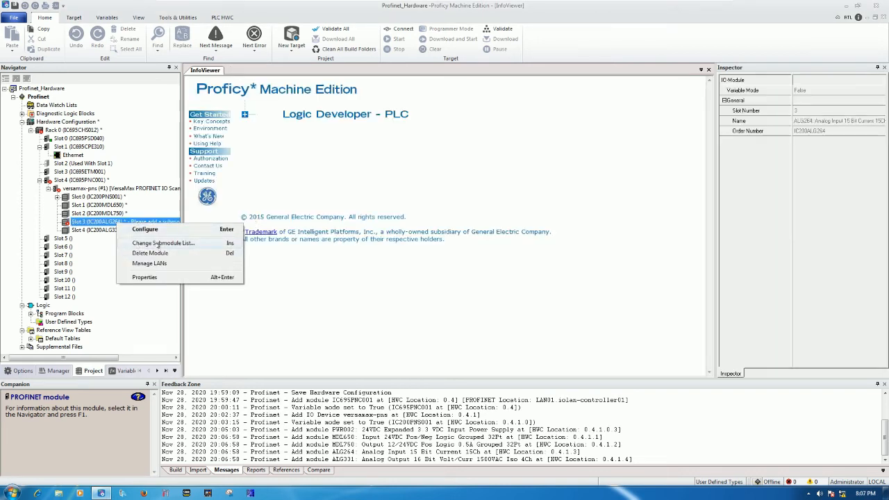
click(159, 243)
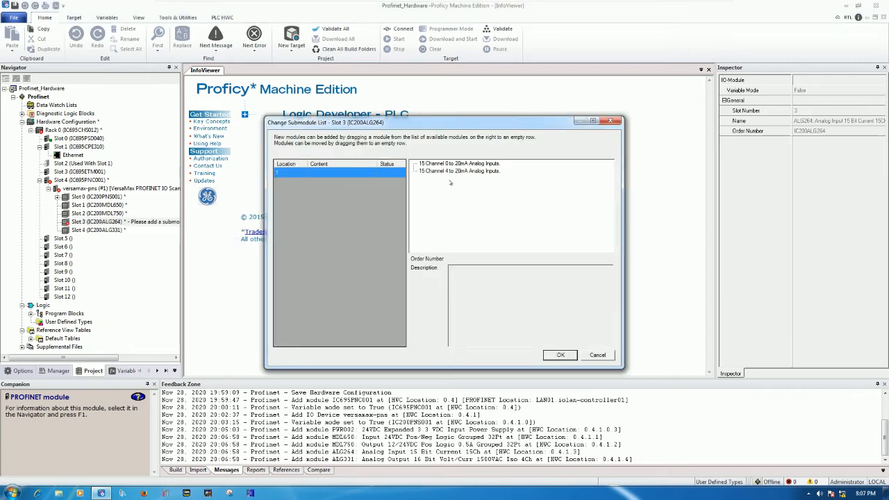
click(446, 172)
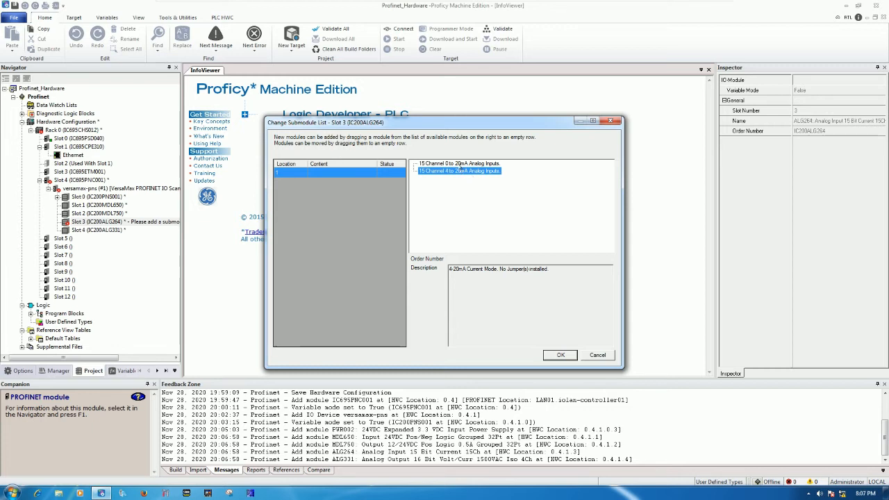
click(459, 165)
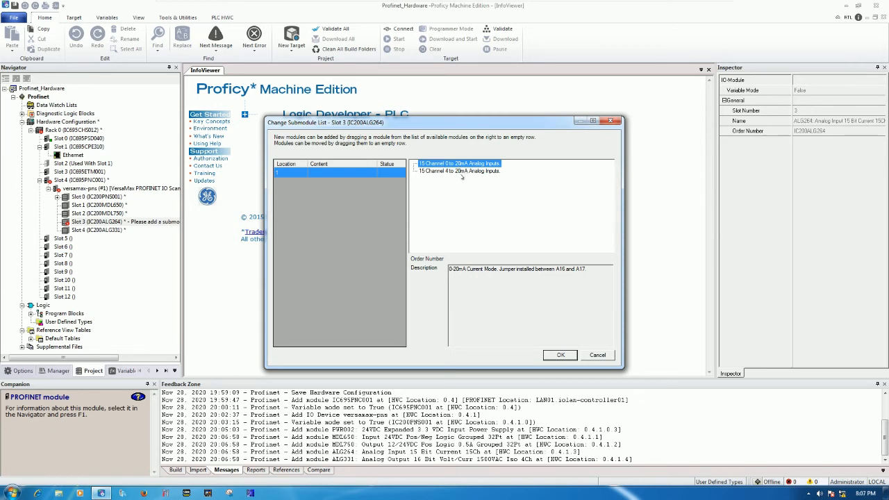
click(463, 171)
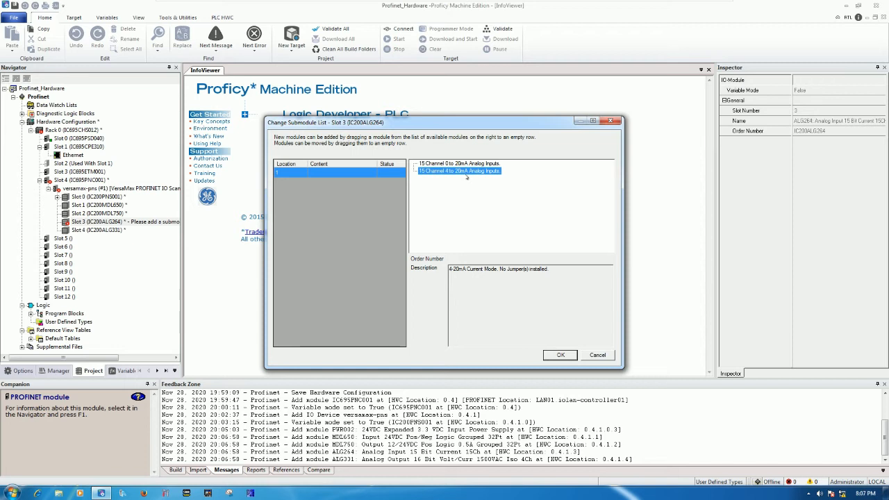
drag(469, 173, 329, 175)
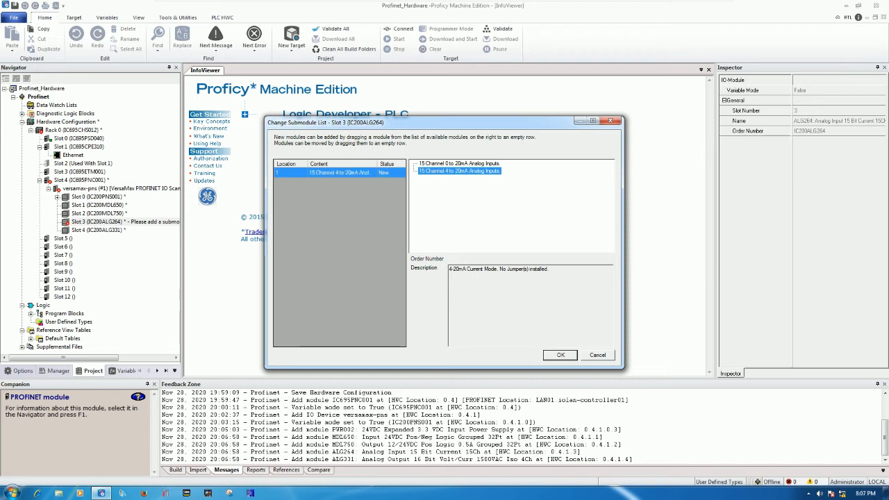
click(553, 356)
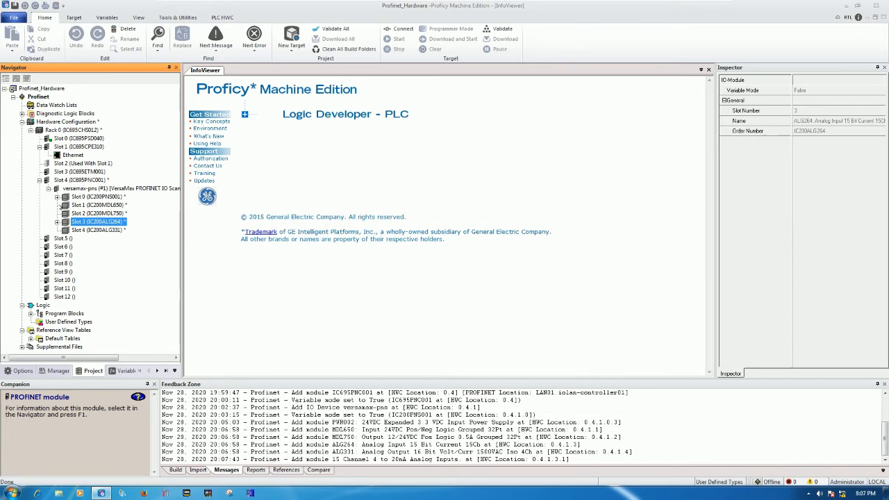
Review the reference address settings of the MDL650, MDL750 and ALG331 modules and the ALG264 analog input submodule
click(87, 205)
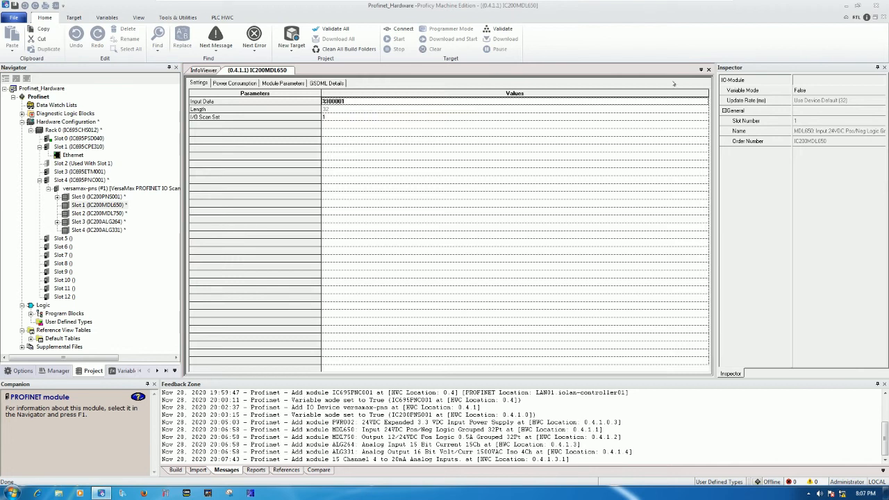
click(708, 69)
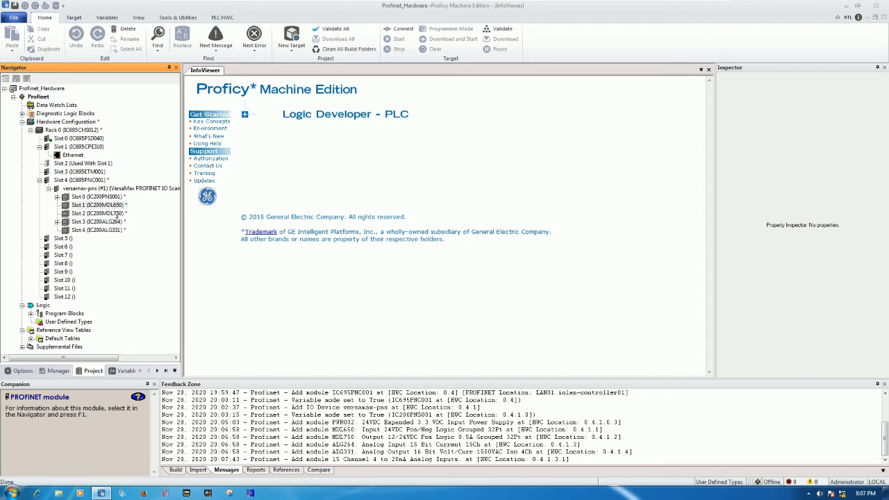
double_click(117, 214)
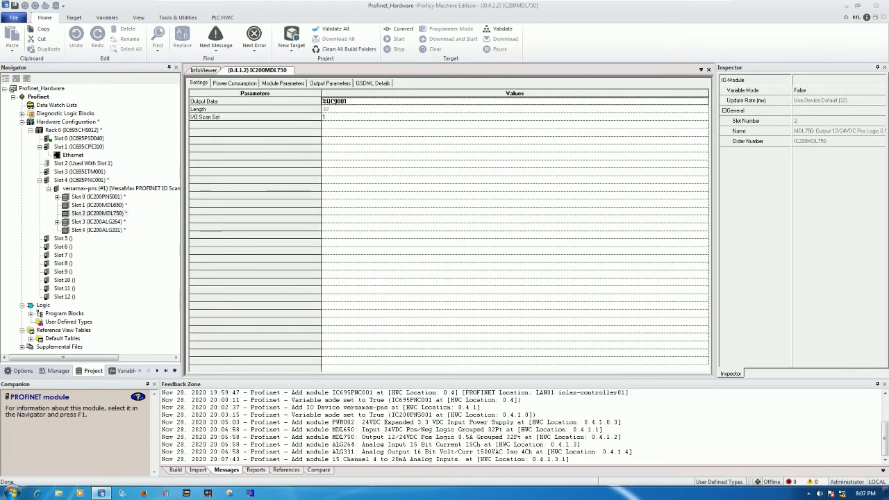
click(708, 70)
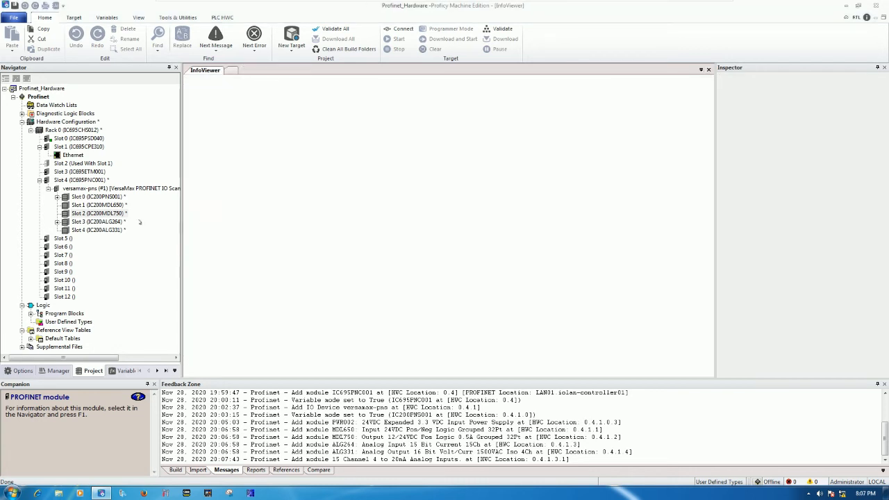
click(98, 222)
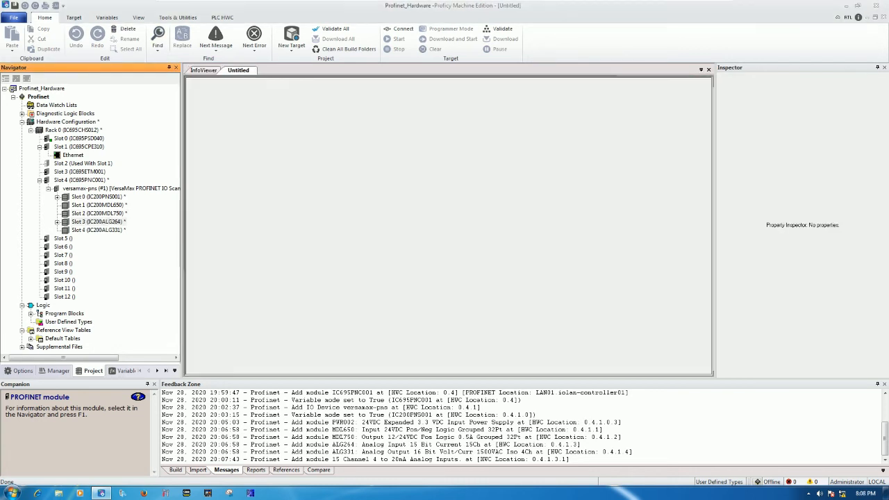
click(708, 71)
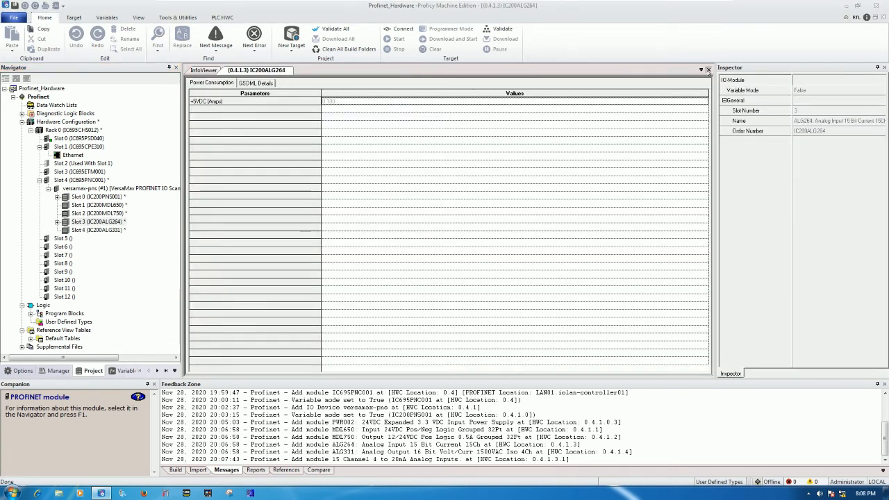
click(57, 222)
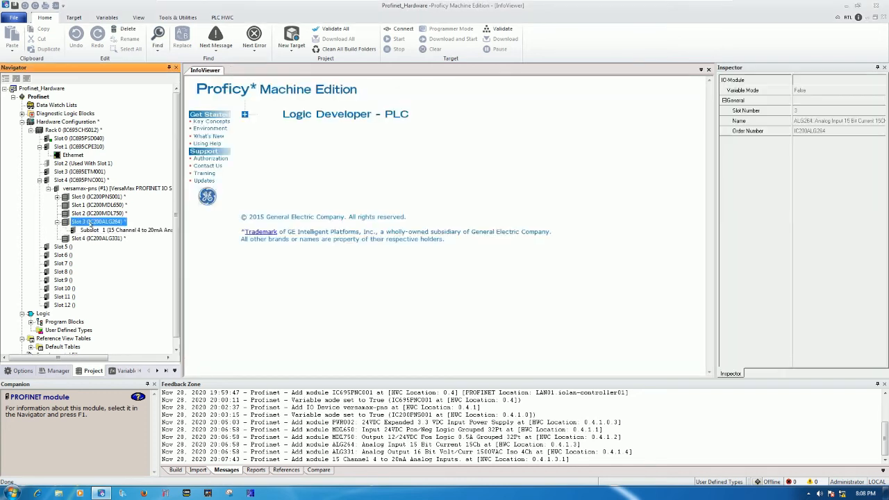
click(75, 230)
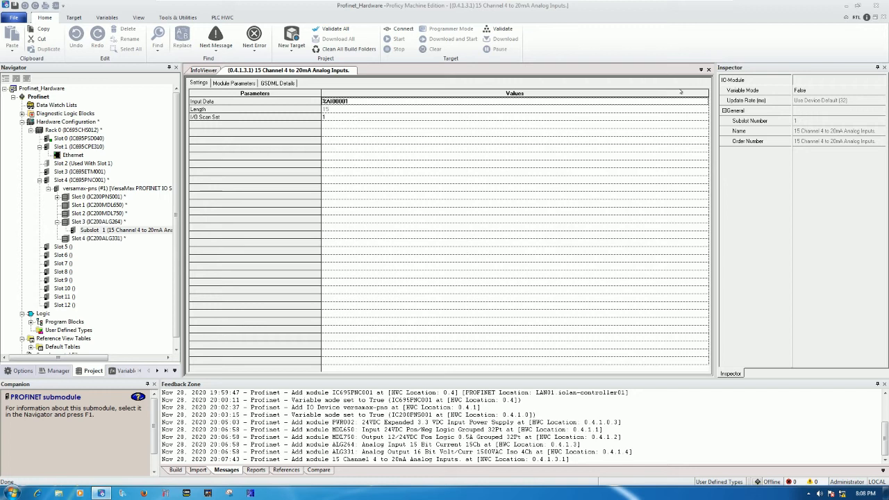
click(708, 70)
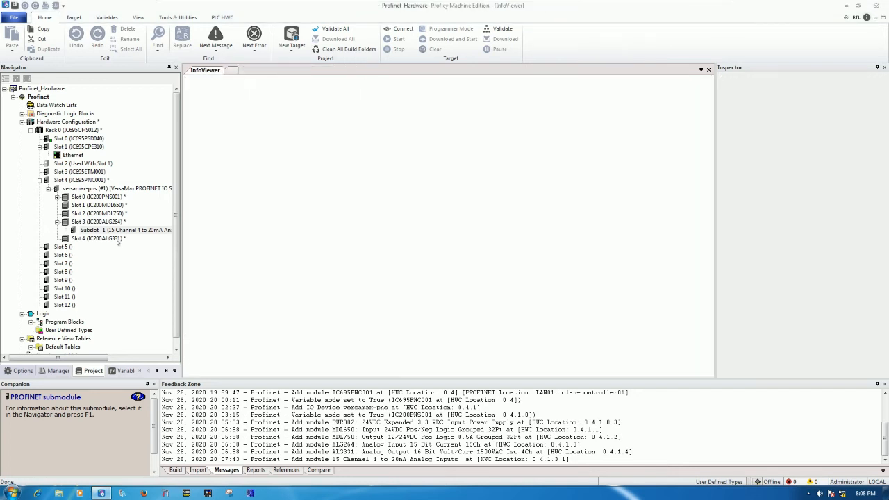
double_click(116, 239)
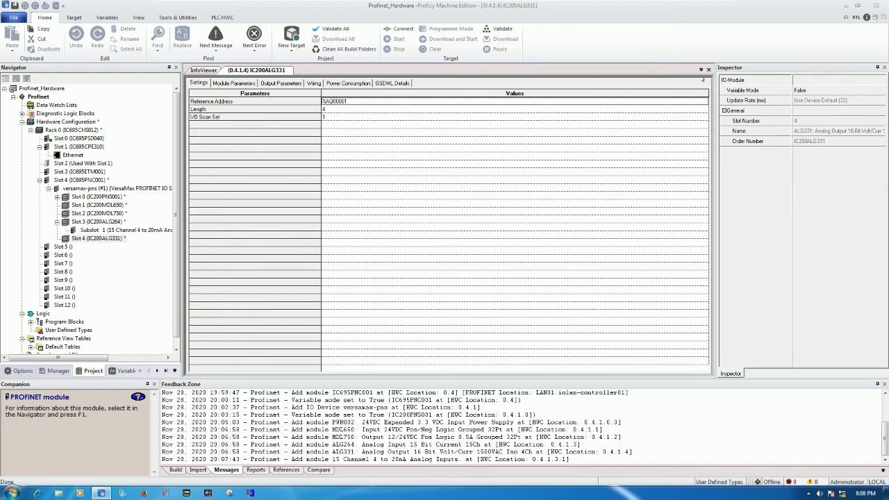
click(708, 70)
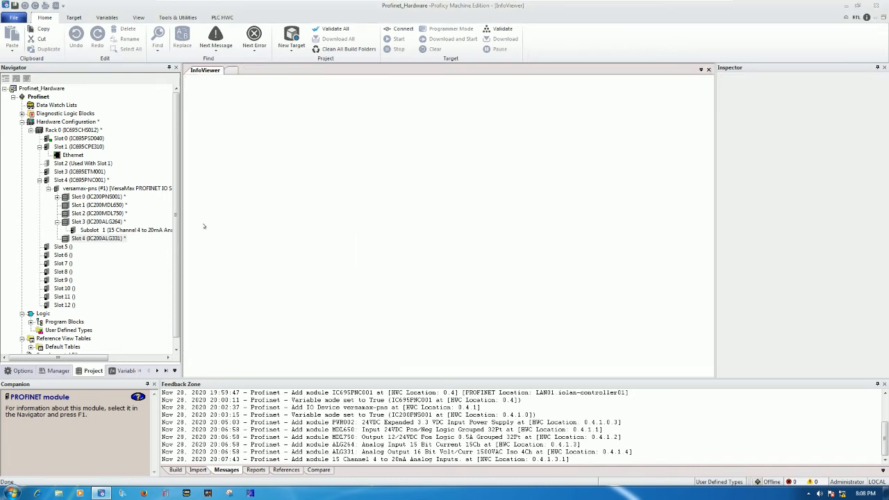
Collapse the ALG264 node and compare the properties of the slot 4 IC695PNC001 controller and the versamax-pns device
click(57, 223)
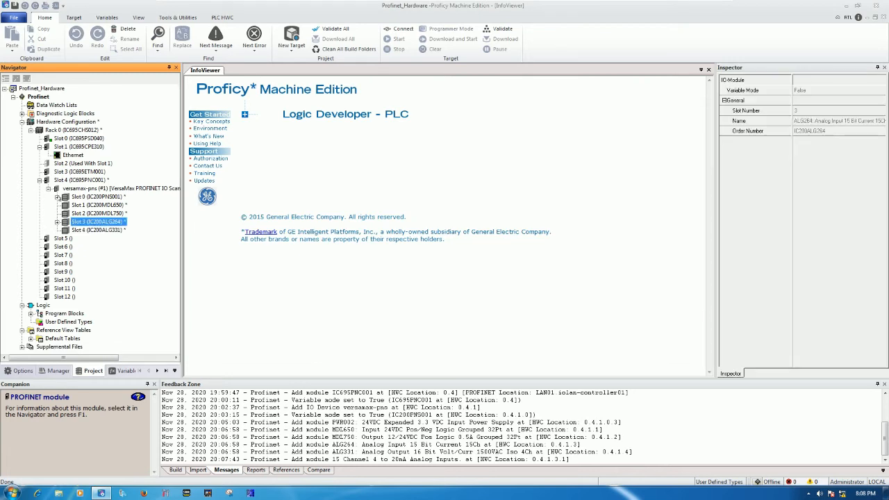
click(48, 189)
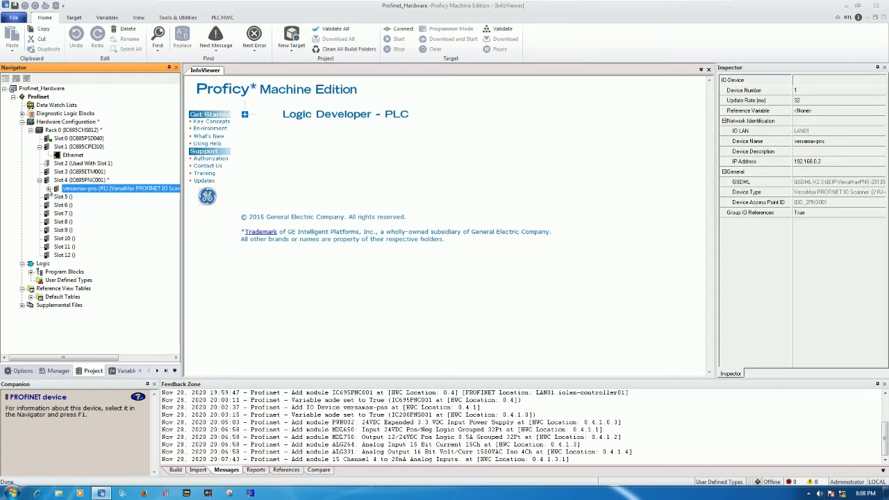
click(49, 189)
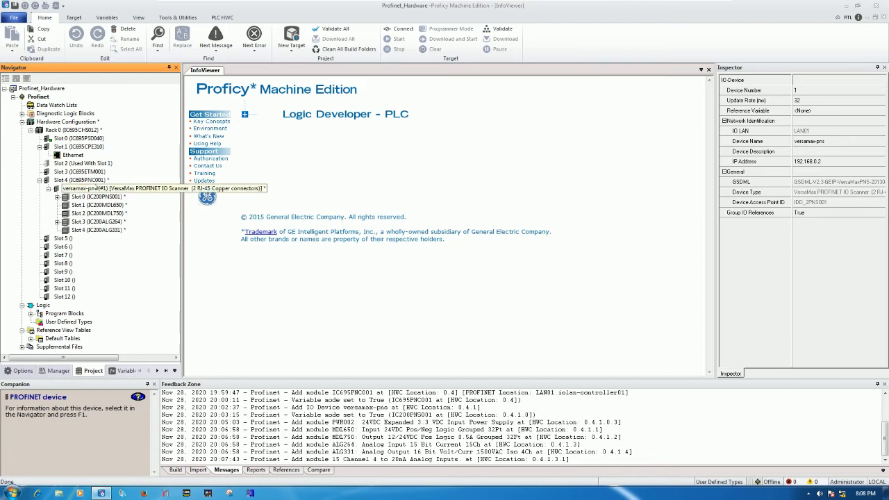
click(100, 181)
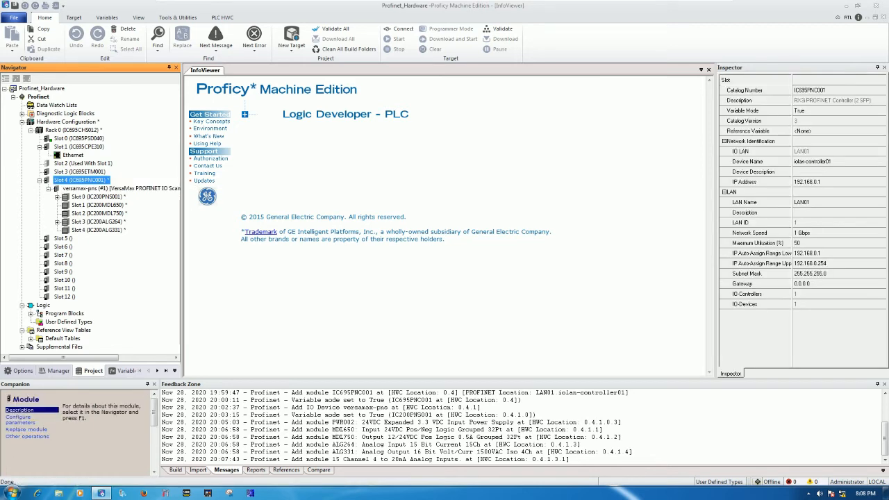
click(91, 189)
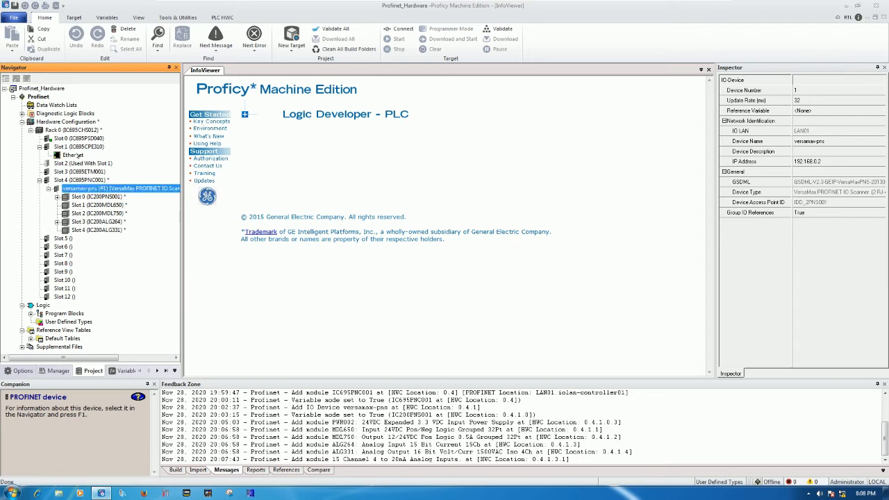
Check the Profinet target's properties and the IP address settings of the slot 3 IC695ETM001 Ethernet module
click(38, 97)
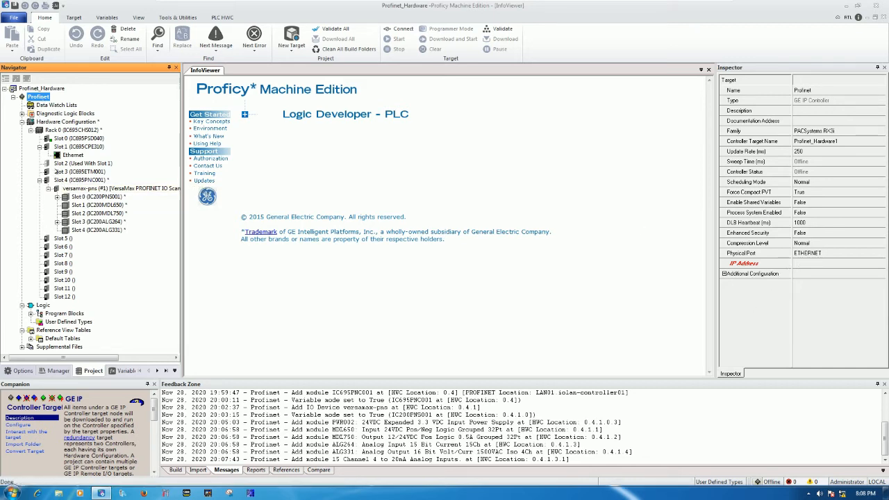
click(45, 147)
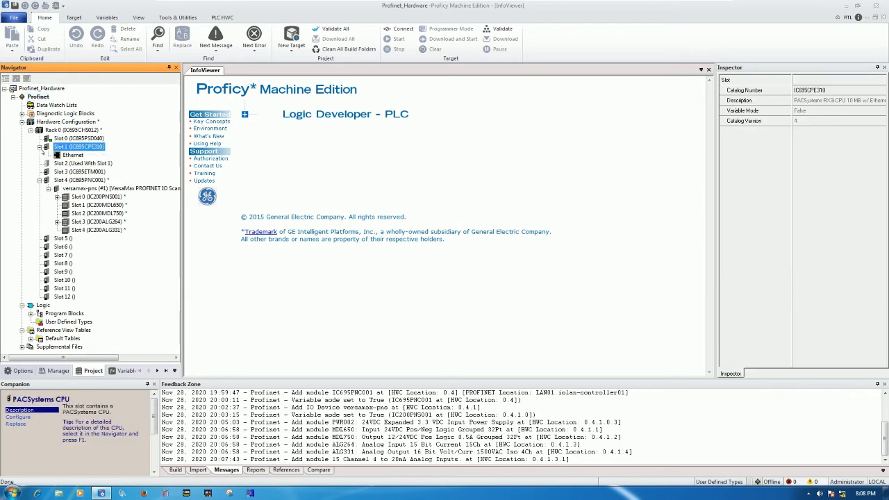
double_click(69, 171)
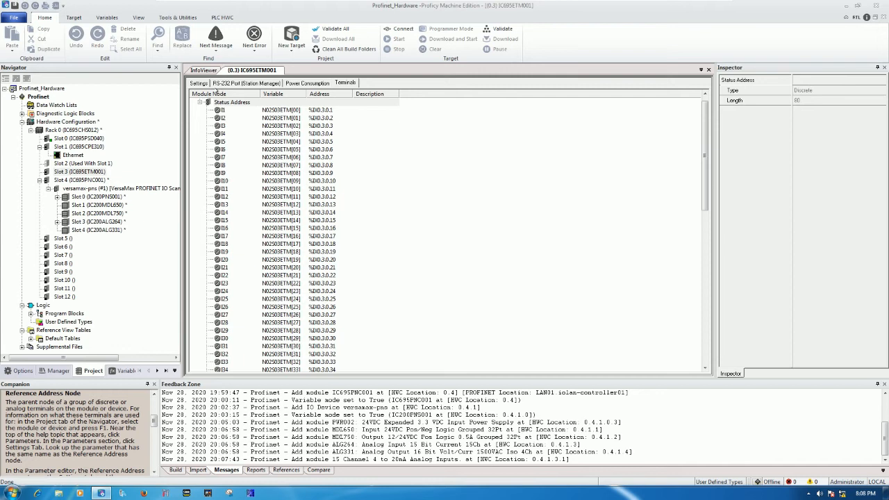
click(199, 83)
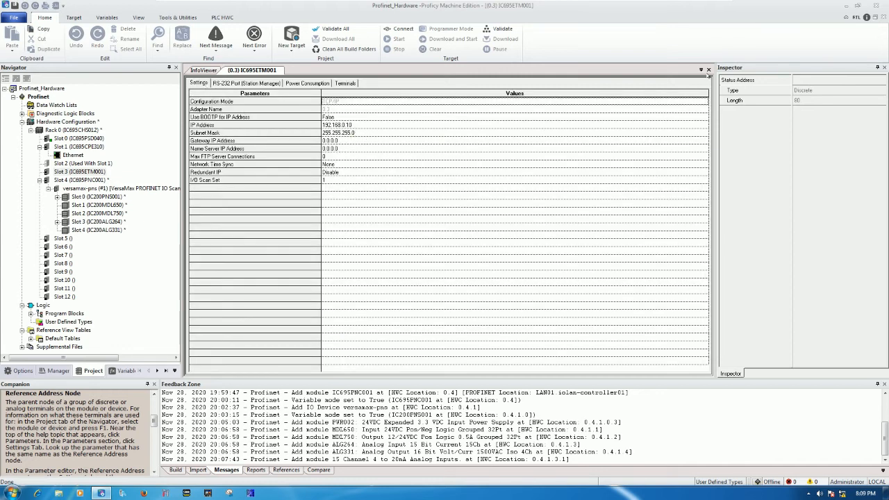
click(708, 70)
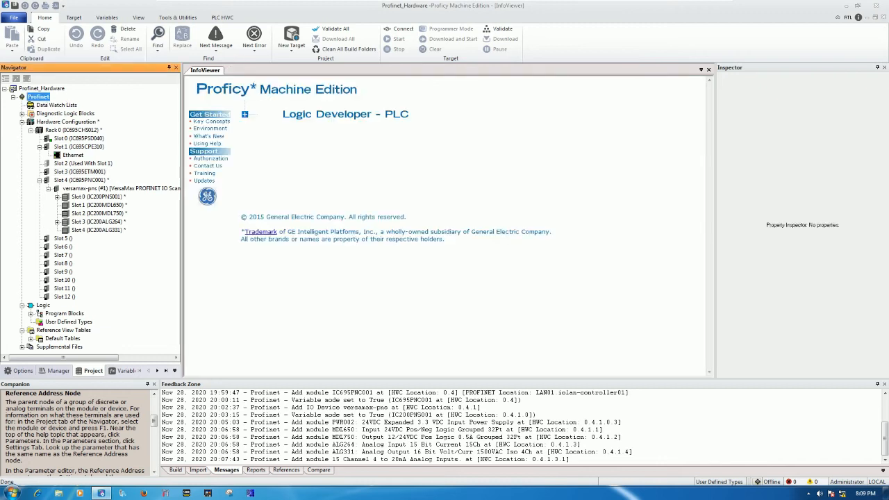
Set the Profinet target's IP Address property to 192.168.0.10
click(799, 263)
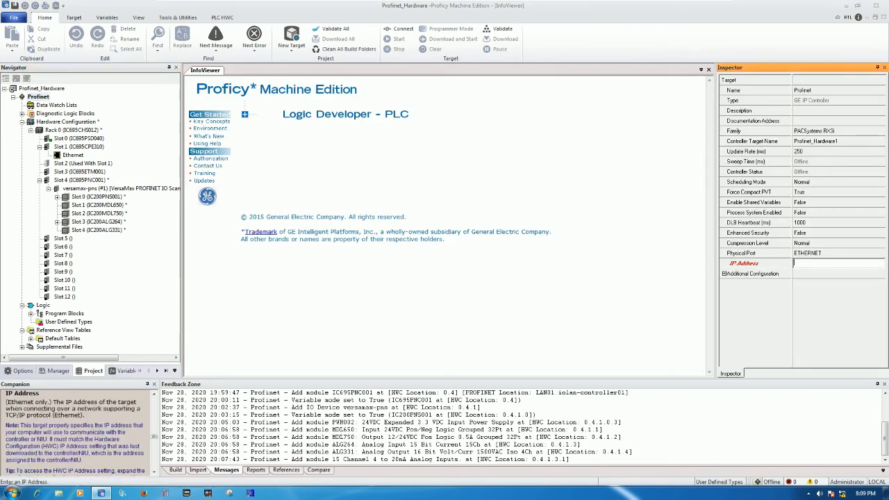
text(192.168.0.10)
key(Return)
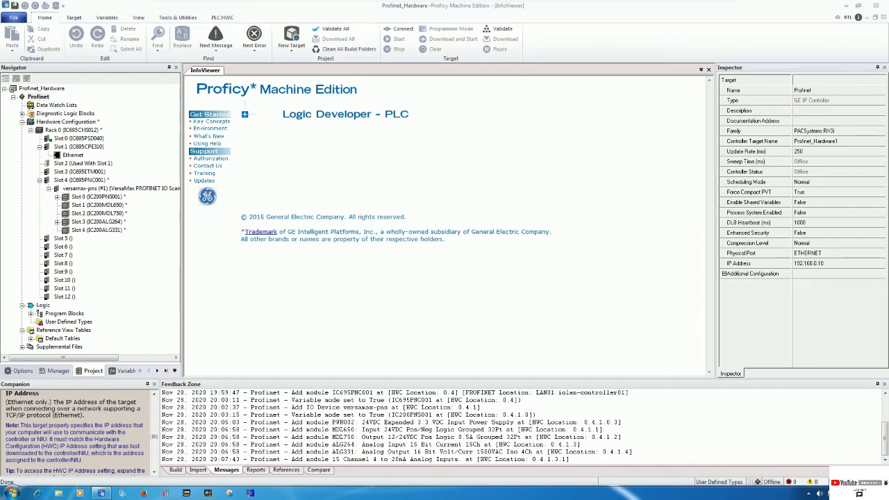
Switch to the Windows Network and Sharing Center and check the Local Area Connection's IPv4 address and subnet mask
right_click(855, 493)
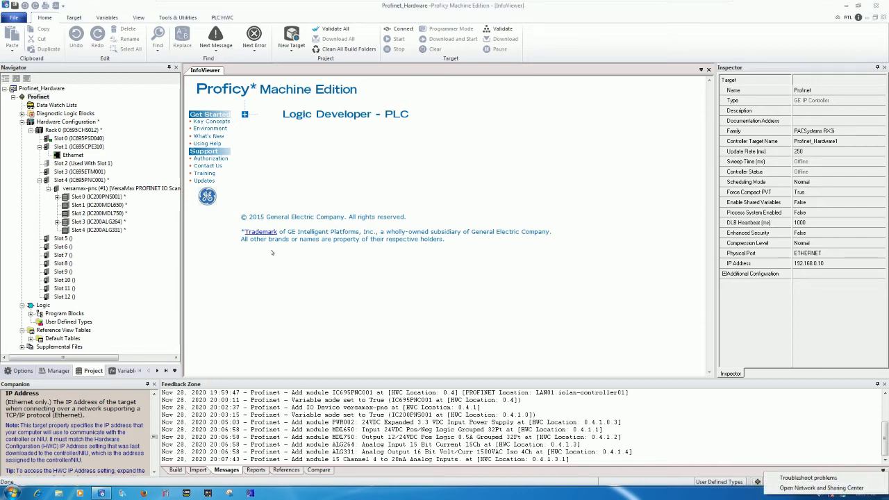
click(97, 172)
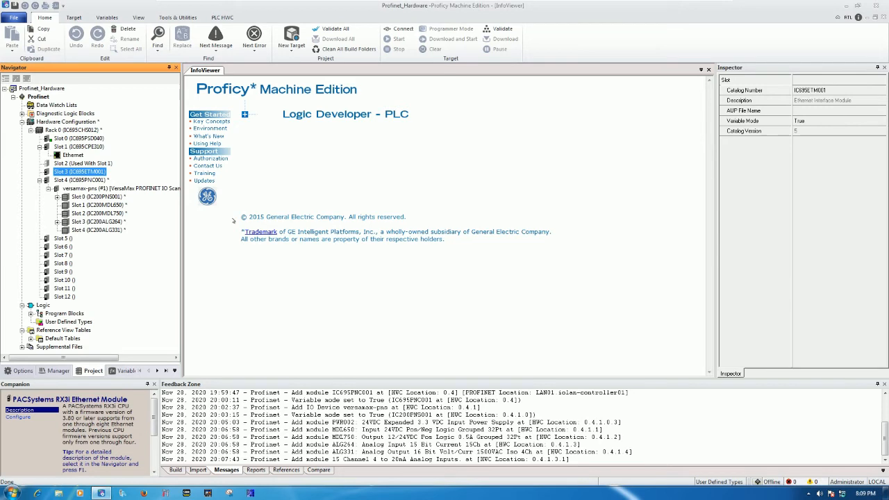
right_click(842, 494)
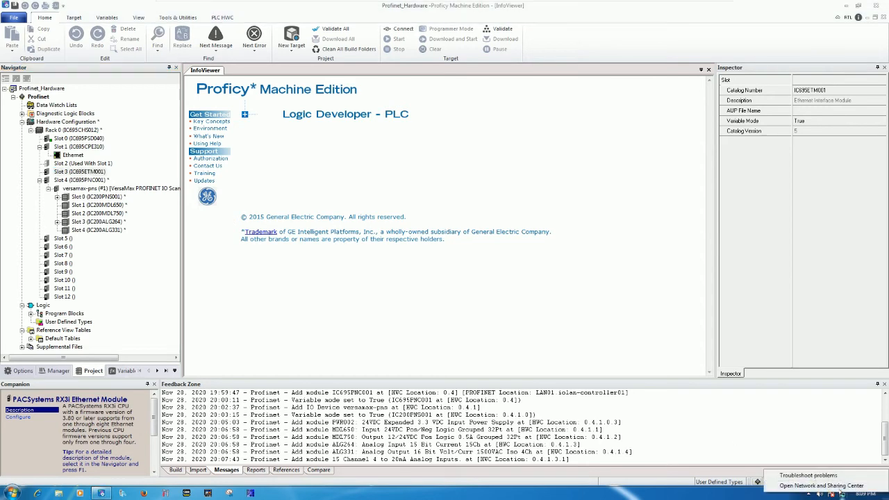
click(812, 486)
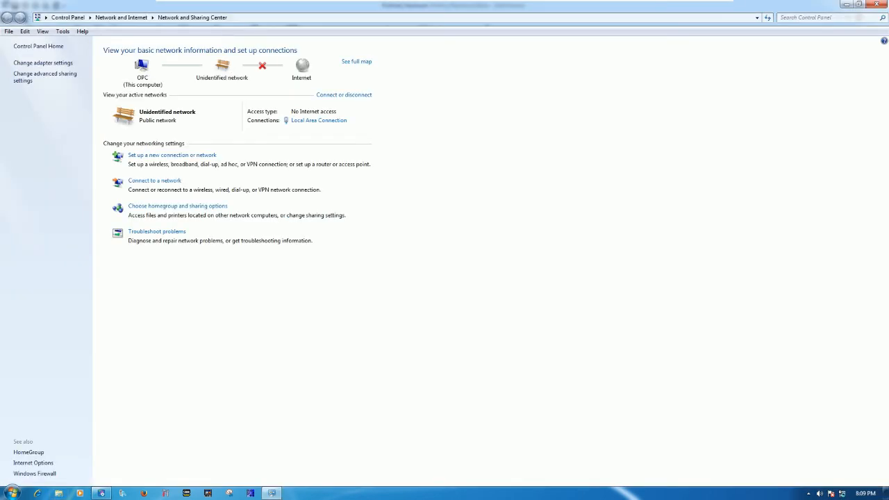
click(306, 121)
click(390, 321)
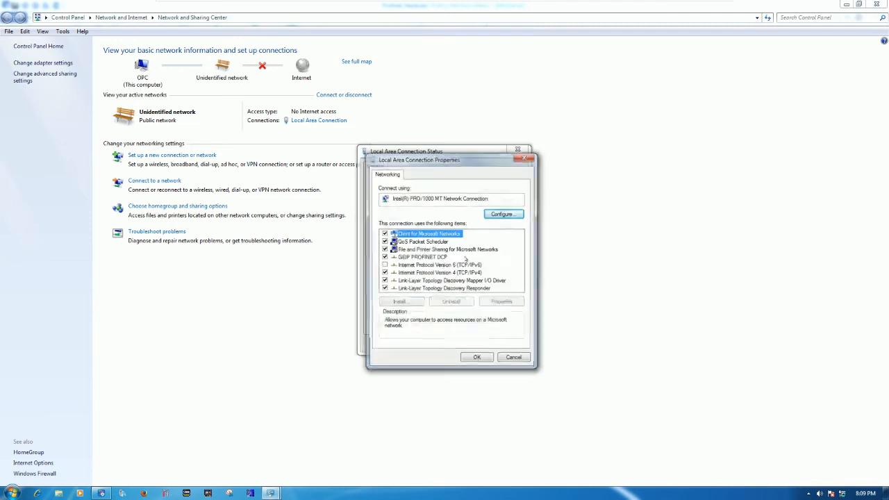
double_click(434, 271)
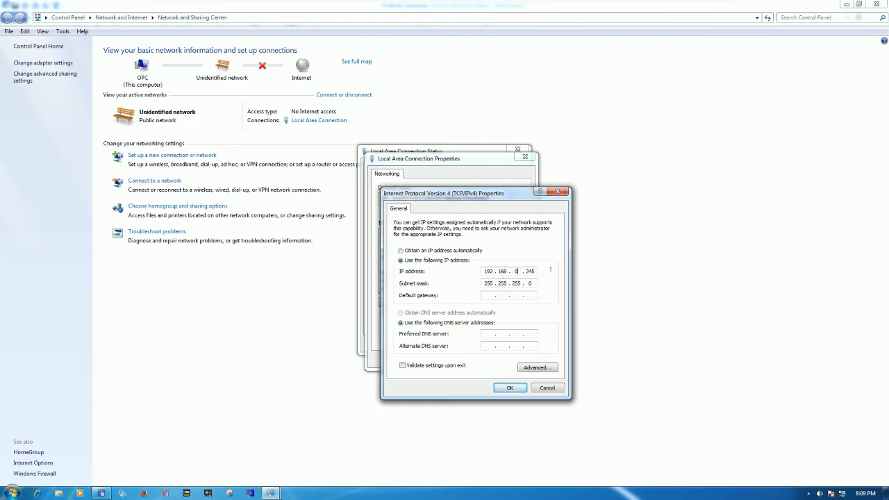
click(514, 386)
click(488, 357)
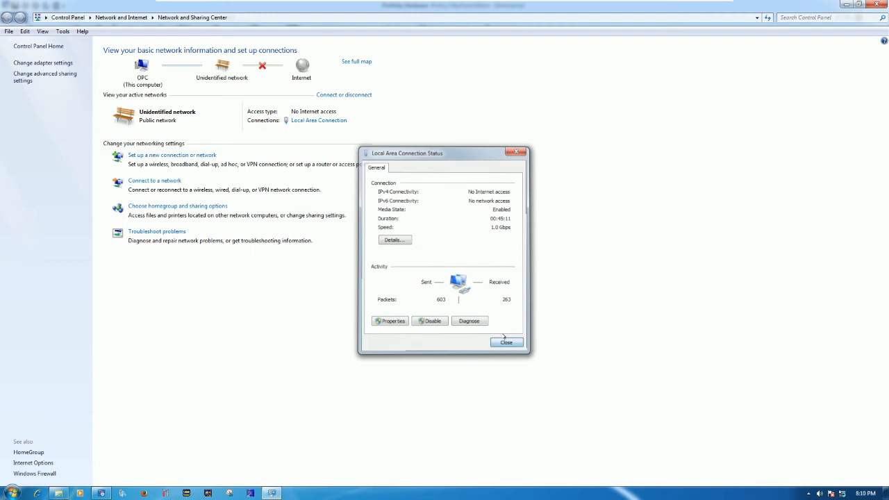
click(505, 342)
click(877, 4)
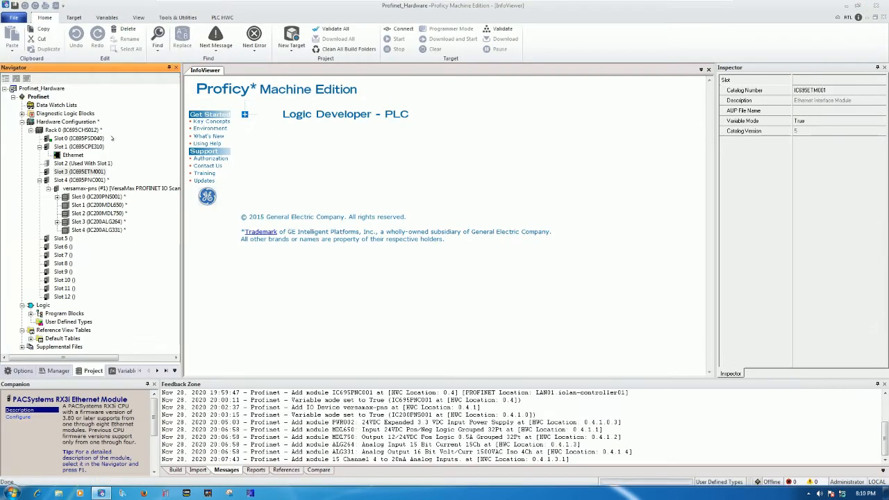
Open the Set Temporary IP Address utility for the Profinet target and enter the ETM001 module's MAC address 00 09 91 00 EC 29
right_click(40, 98)
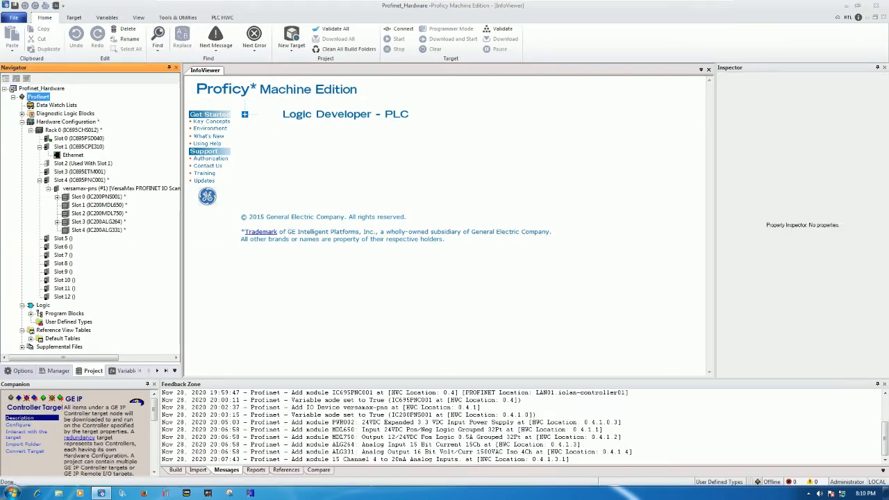
mouse_move(141, 239)
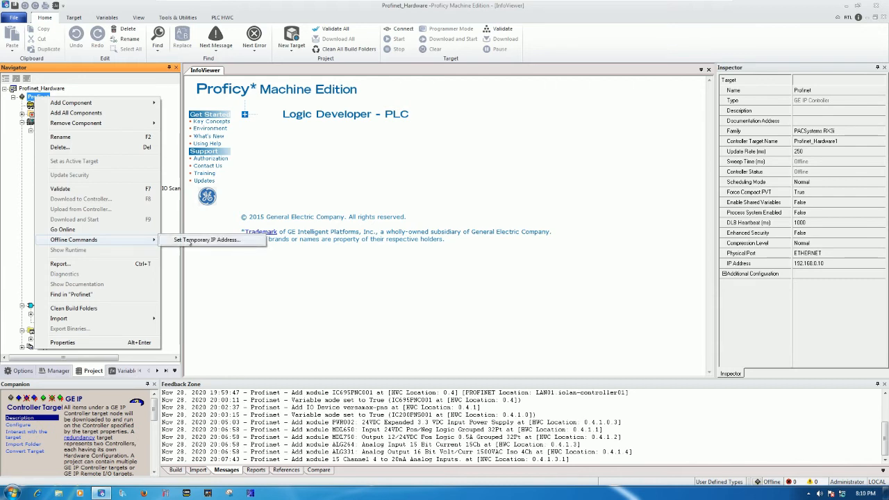
click(189, 240)
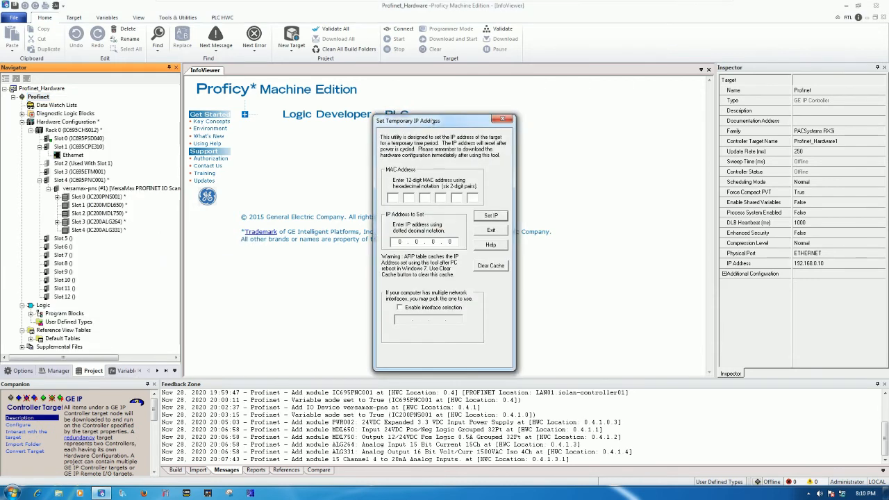
drag(417, 112, 357, 109)
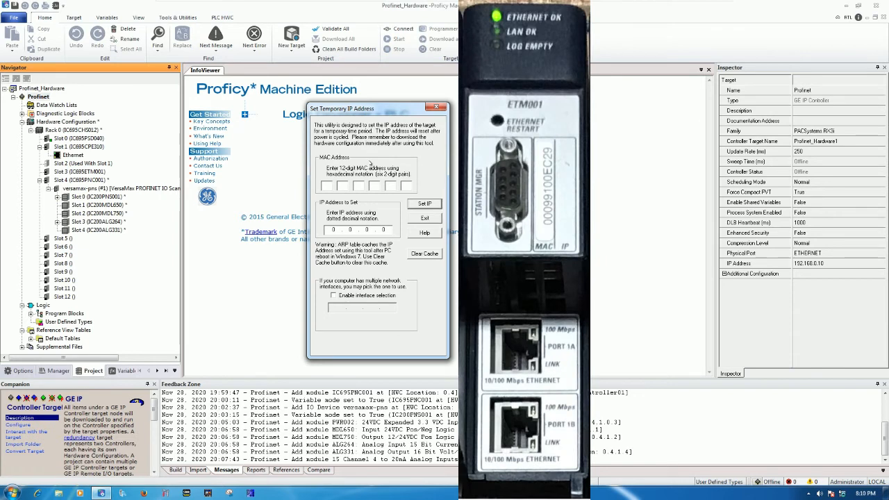
text(00 09 9)
text(E29)
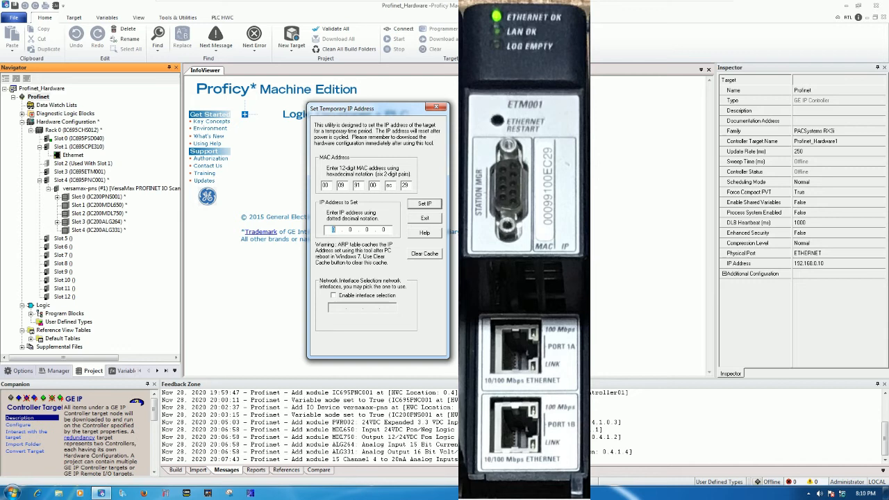
Assign the temporary IP address 192.168.0.10 to the Ethernet module and exit the utility
text(192168)
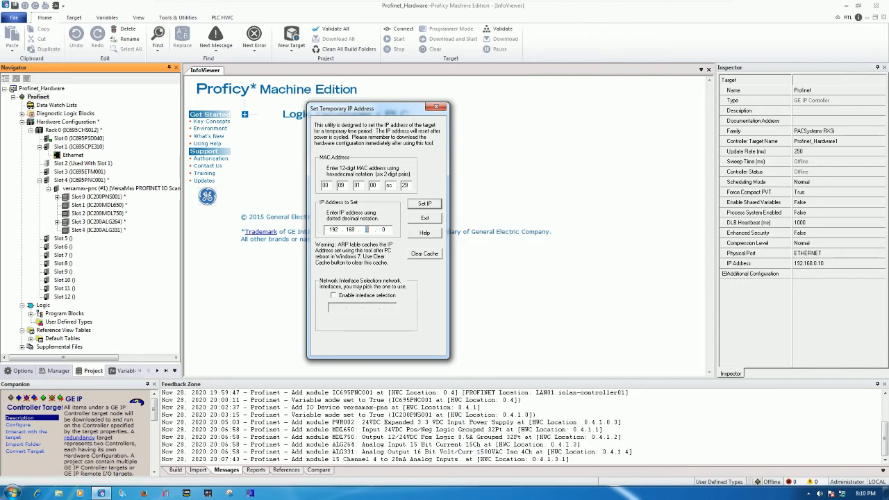
text(0.10)
click(424, 203)
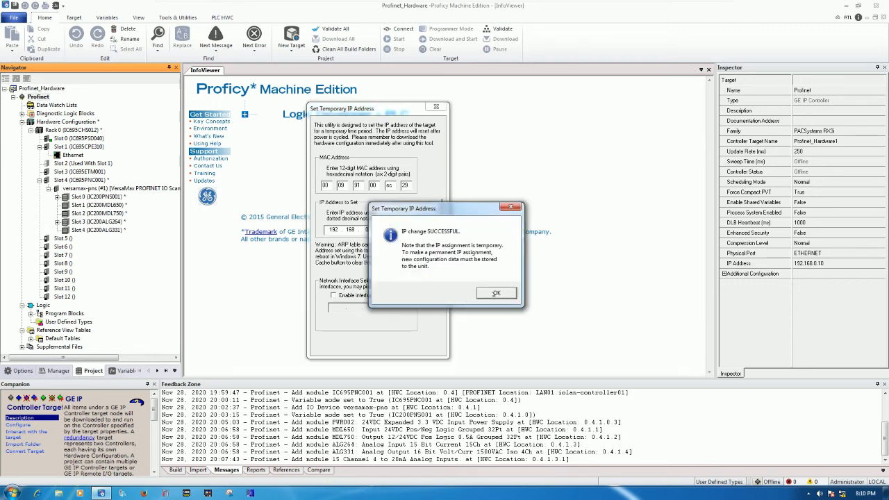
click(496, 293)
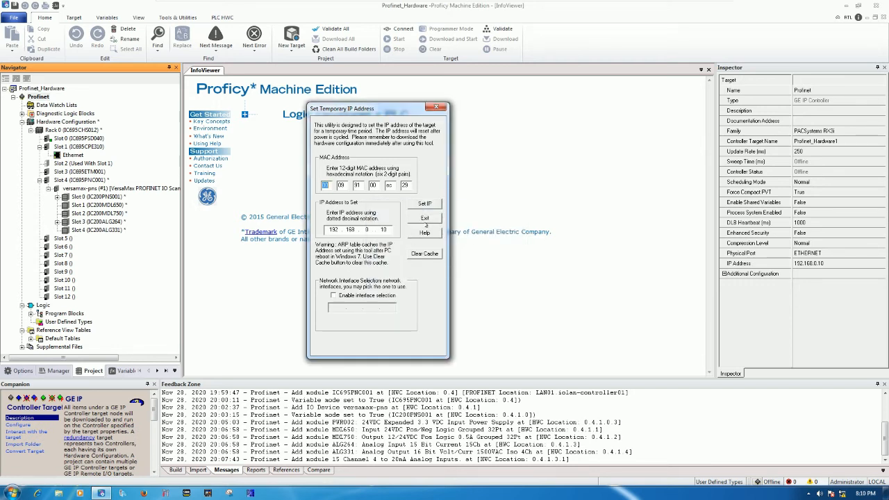
click(425, 229)
Test the Ethernet module's connection from a Windows command prompt with a continuous ping to 192.168.0.10, and close the prompt
key(super+r)
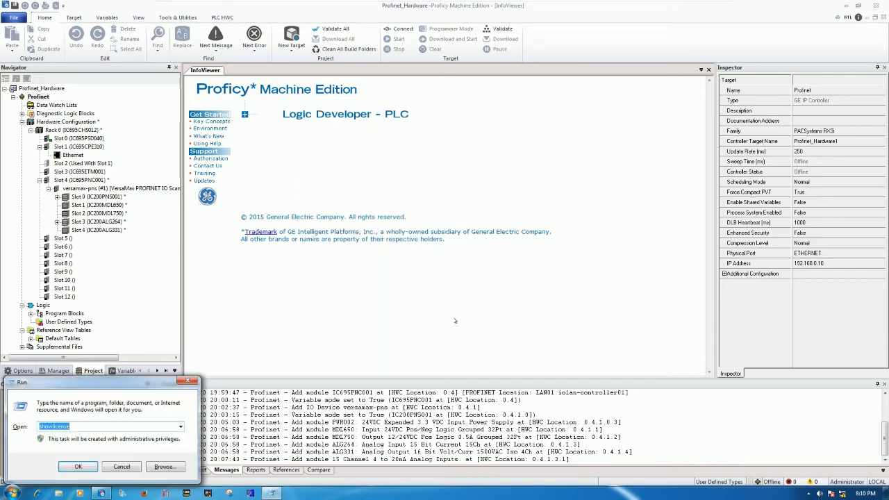
text(cmd)
key(Return)
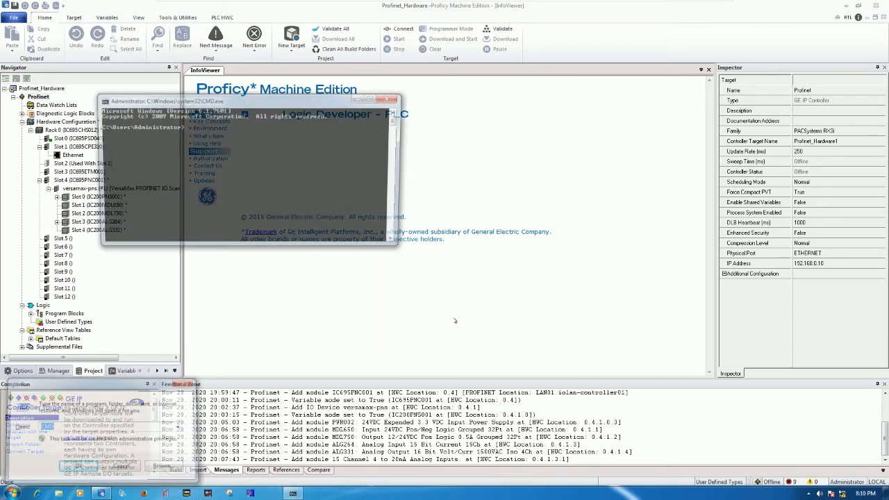
text(pi)
key(BackSpace)
key(BackSpace)
text(ping 192.1)
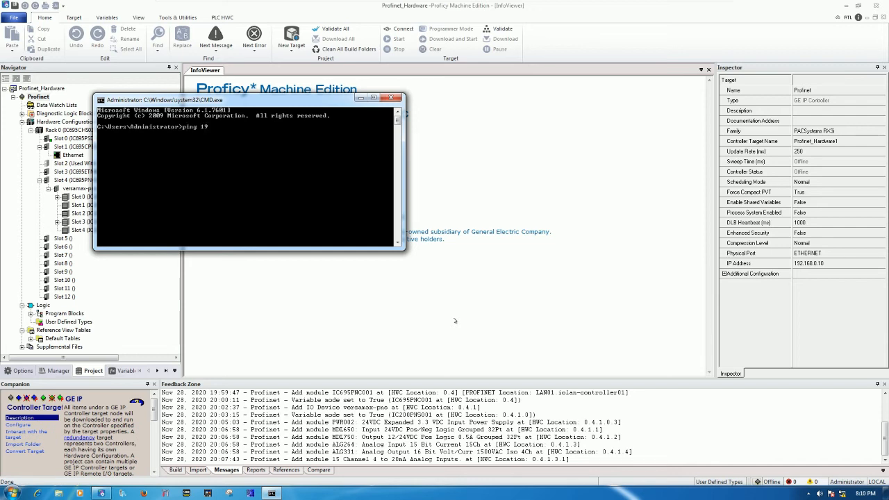
text(8.0.10 -t)
key(Return)
drag(328, 100, 467, 127)
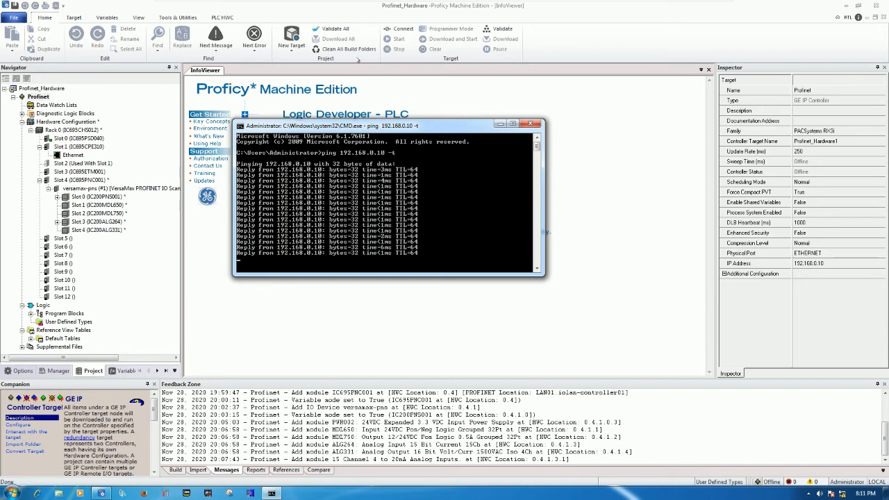
click(530, 124)
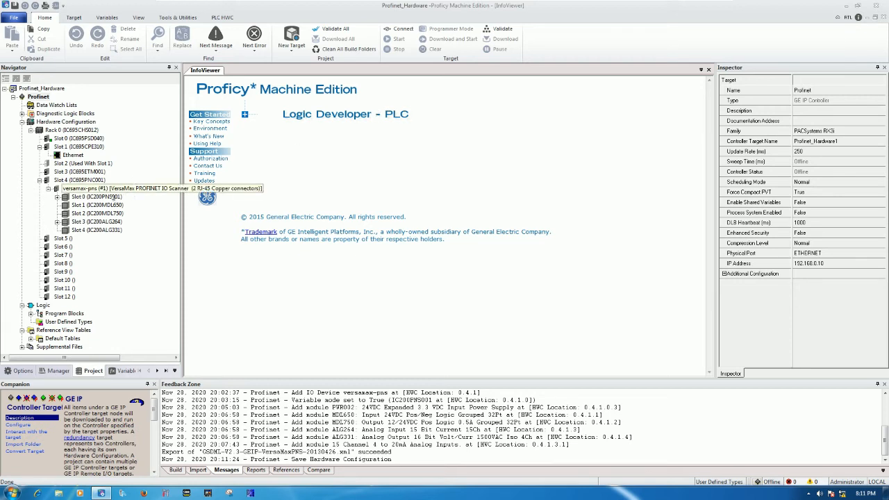
Create a new reference variable for the versamax-pns IO device under the slot 4 controller
click(122, 189)
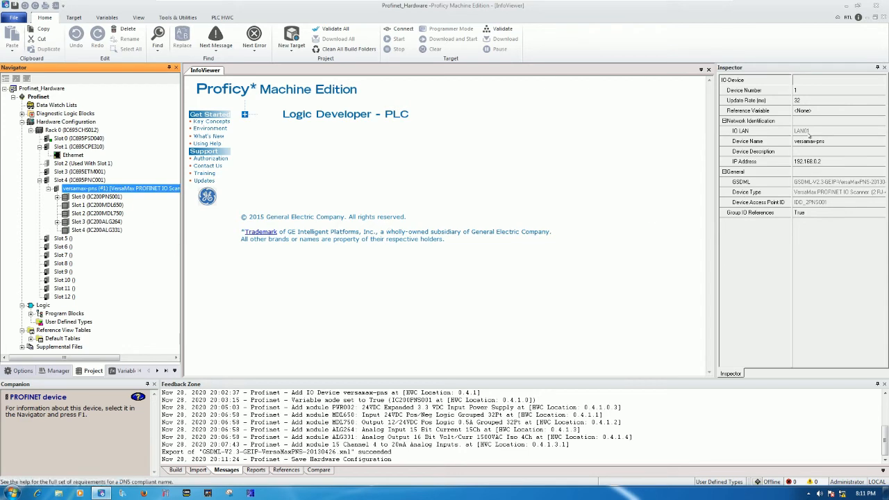
click(820, 110)
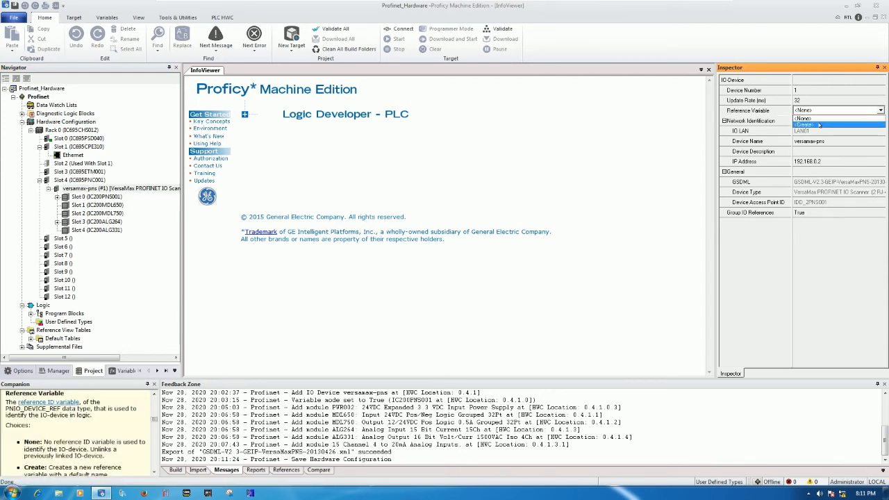
click(820, 125)
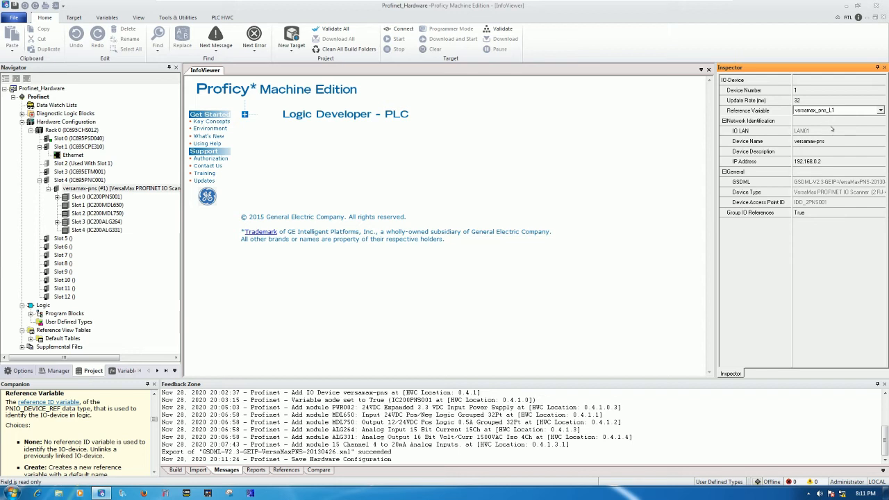
Review the properties of the versamax-pns device and its slot 0 IC200PNS001 module, including the module's submodules
click(145, 190)
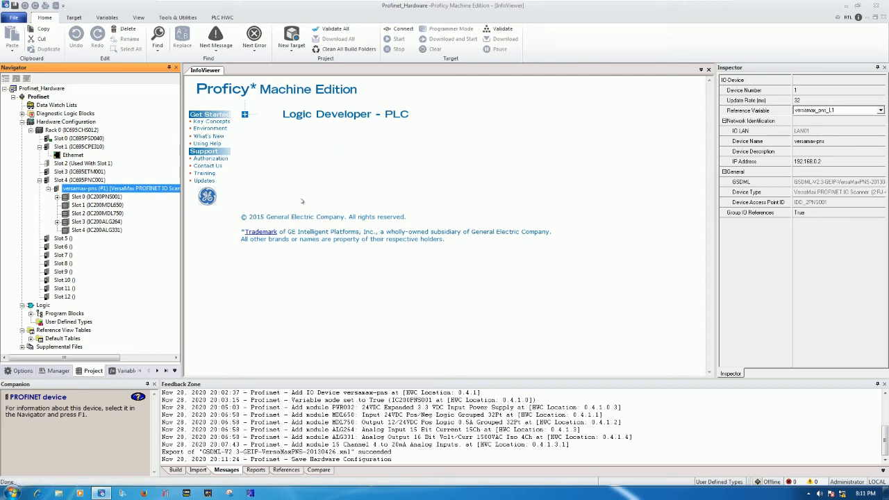
click(109, 197)
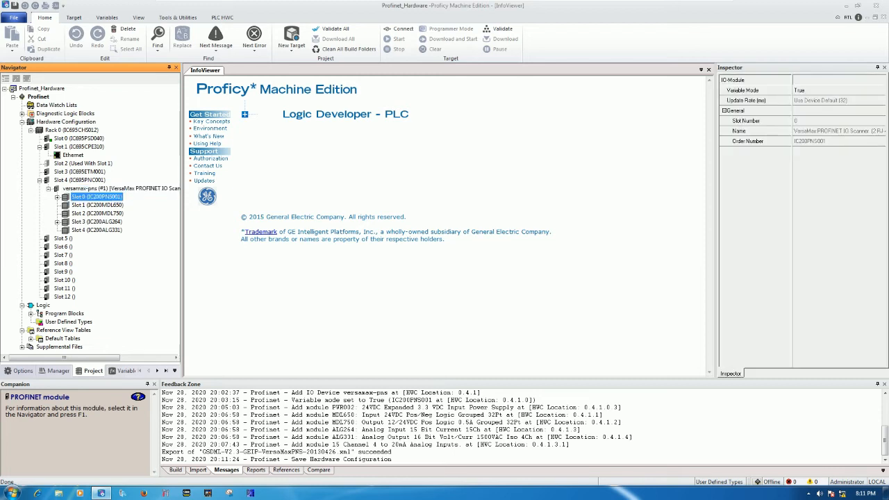
click(108, 190)
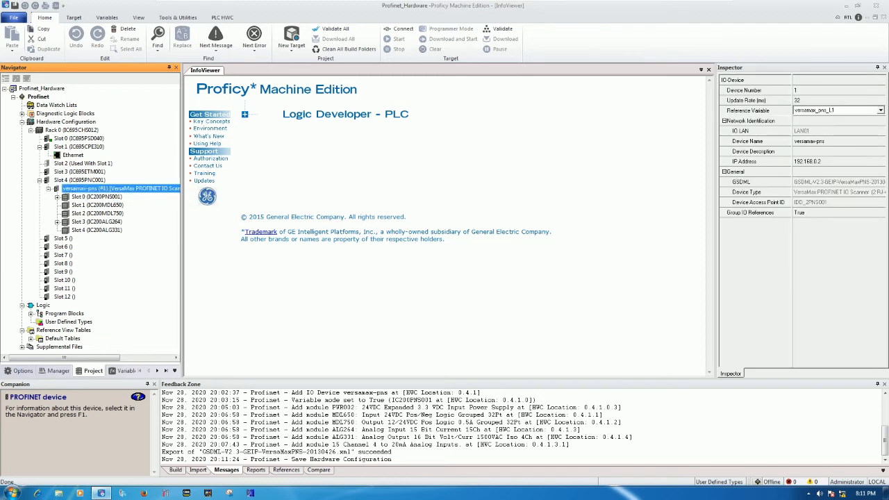
click(58, 198)
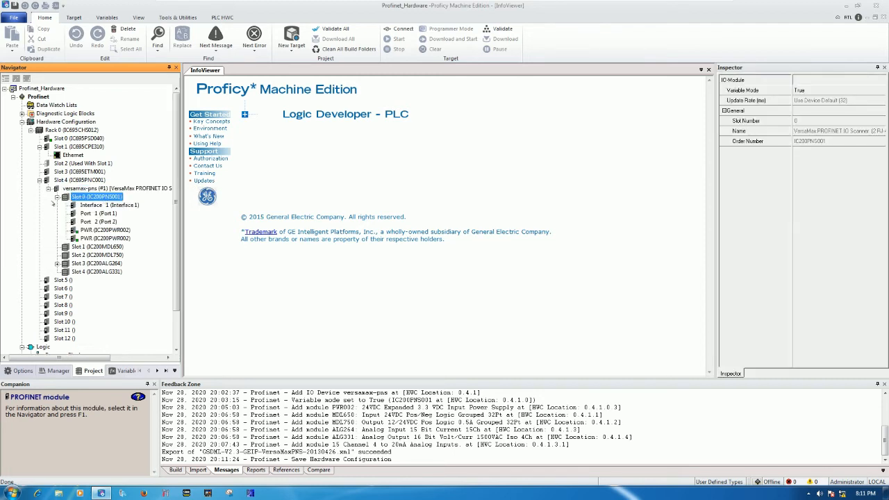
click(57, 197)
click(105, 188)
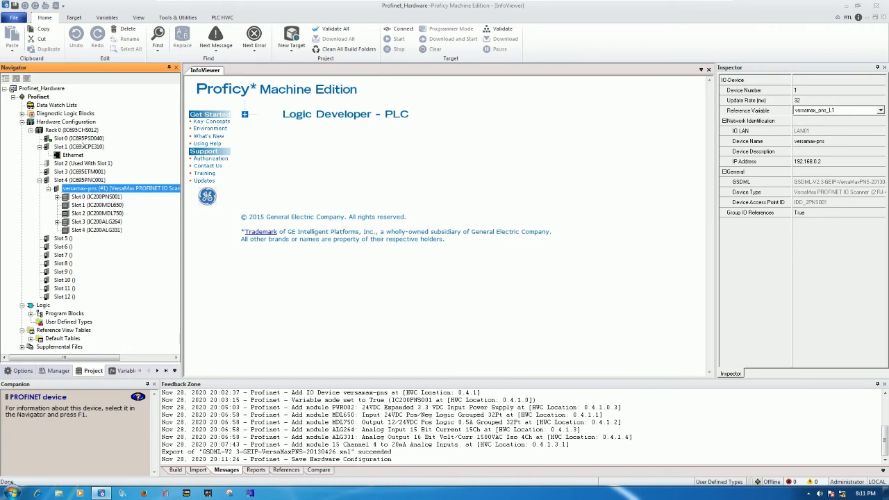
Save the project and connect to the Profinet target's controller
click(38, 96)
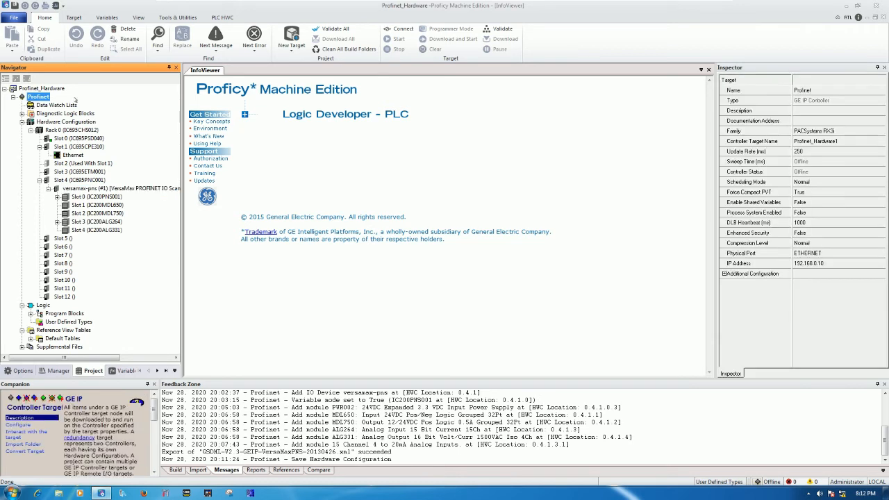
click(15, 6)
click(400, 29)
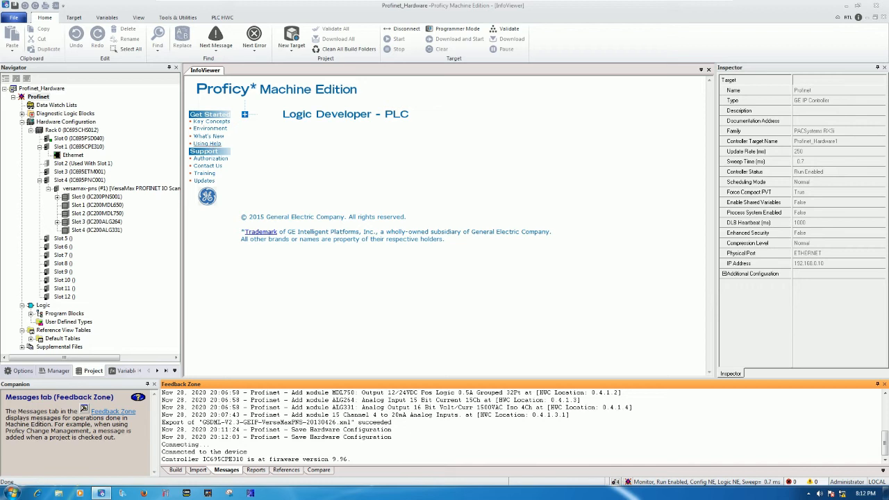
Switch the connected target to Programmer Mode and stop the controller
click(456, 30)
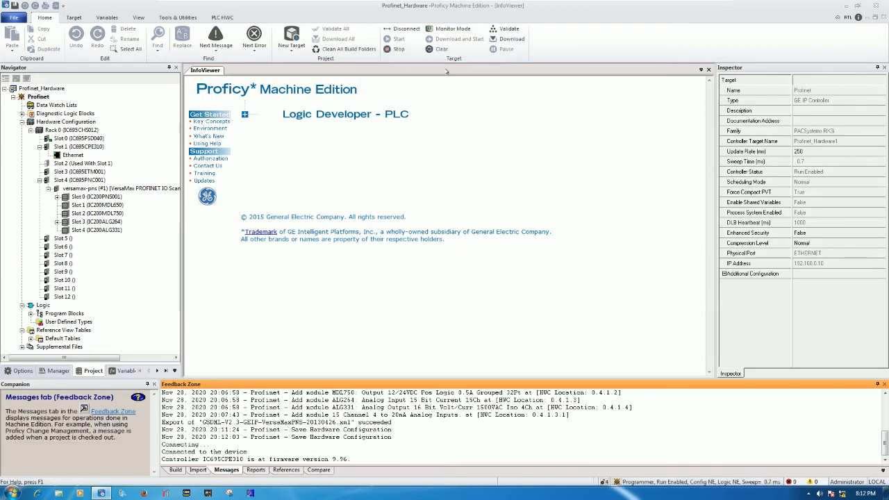
click(399, 49)
click(421, 264)
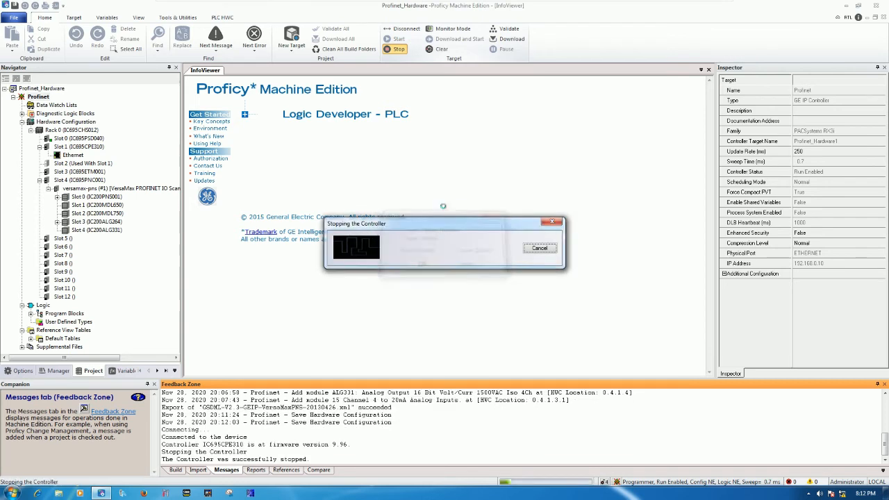
Try to download the hardware configuration, logic and supplemental files to the controller, writing all items to flash and overwriting its logic and target name
click(505, 39)
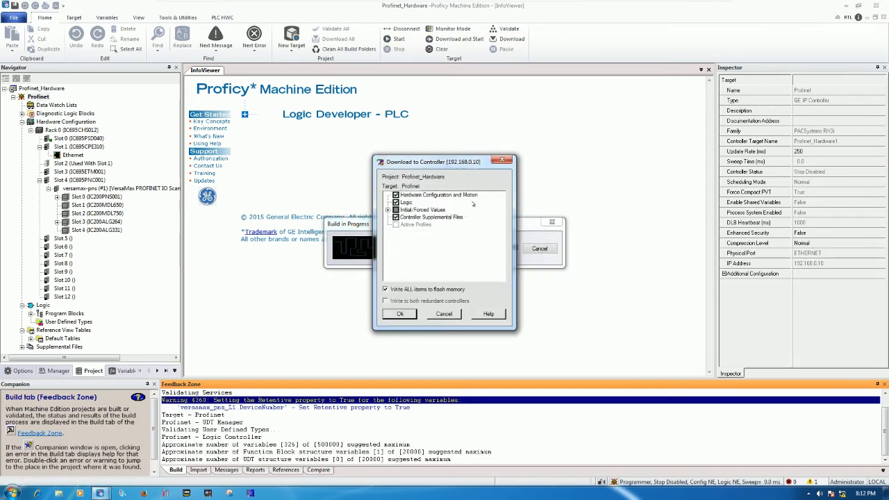
click(401, 314)
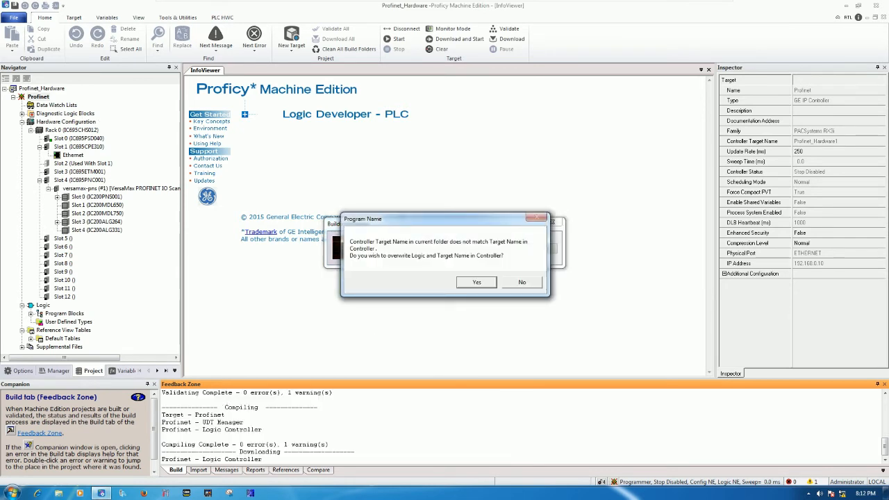
click(475, 284)
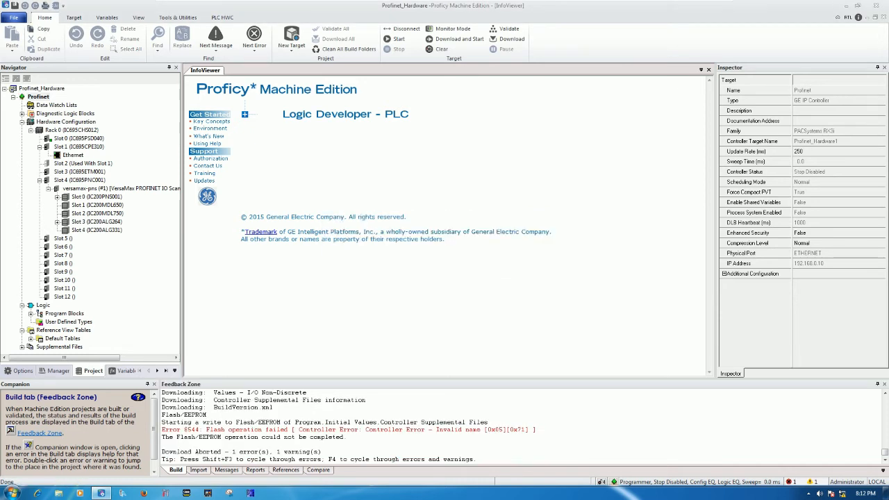
Check the flash operation error, download the project to the controller again, and start the controller
click(345, 428)
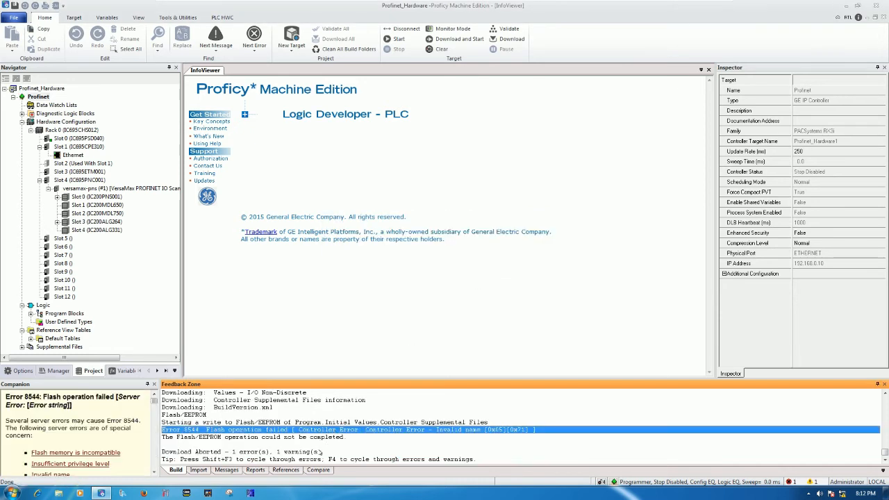
key(F4)
click(340, 430)
click(505, 40)
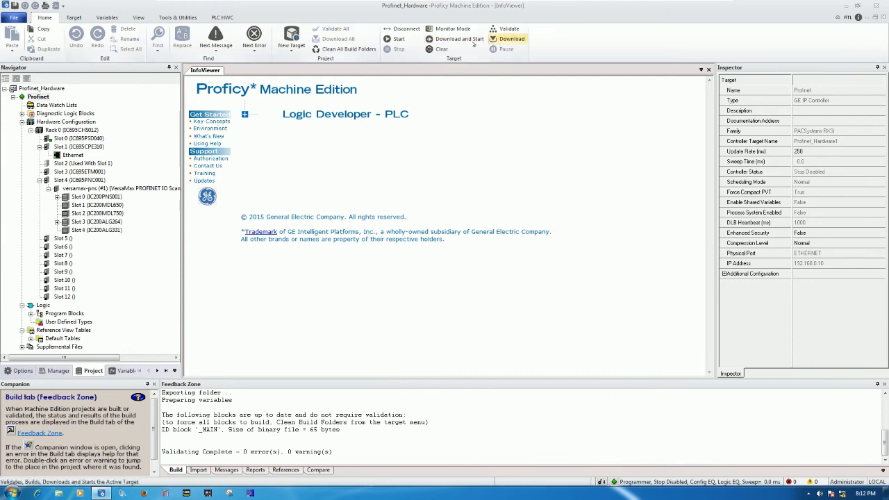
click(506, 42)
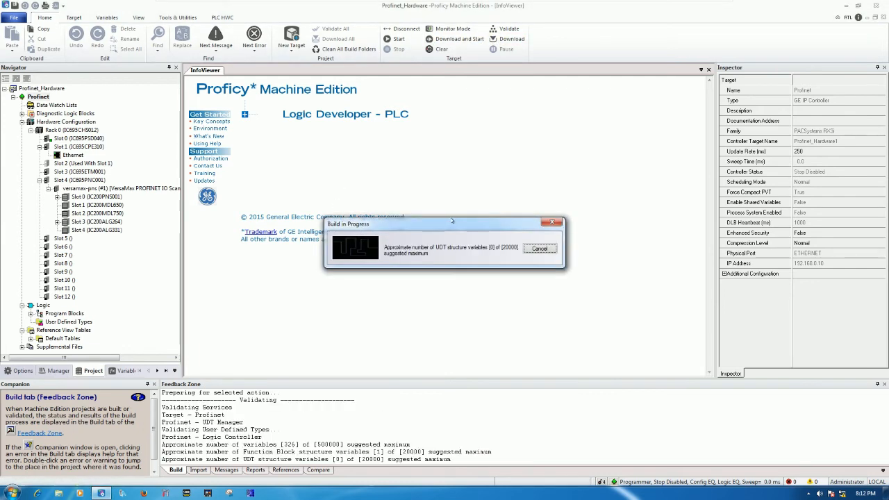
click(399, 314)
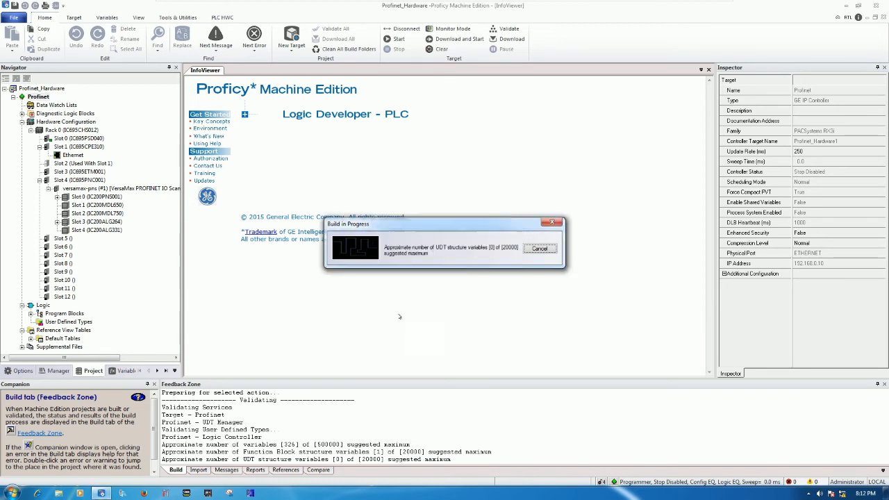
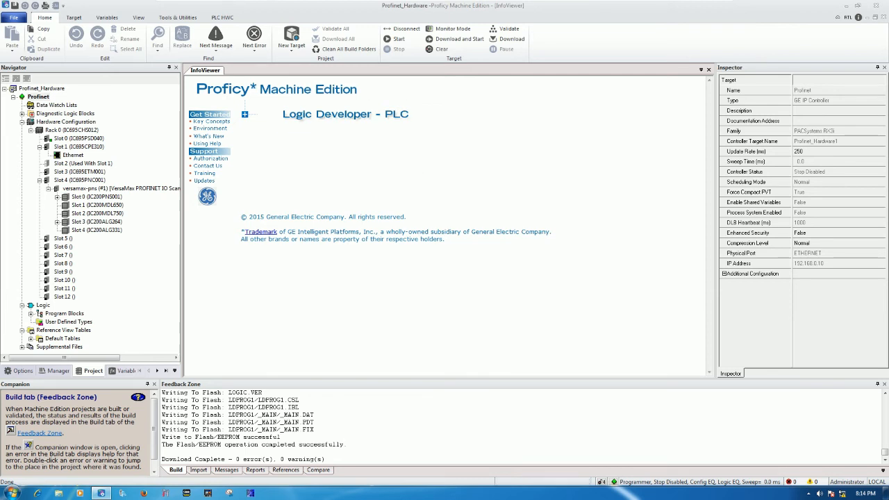
click(396, 38)
click(423, 264)
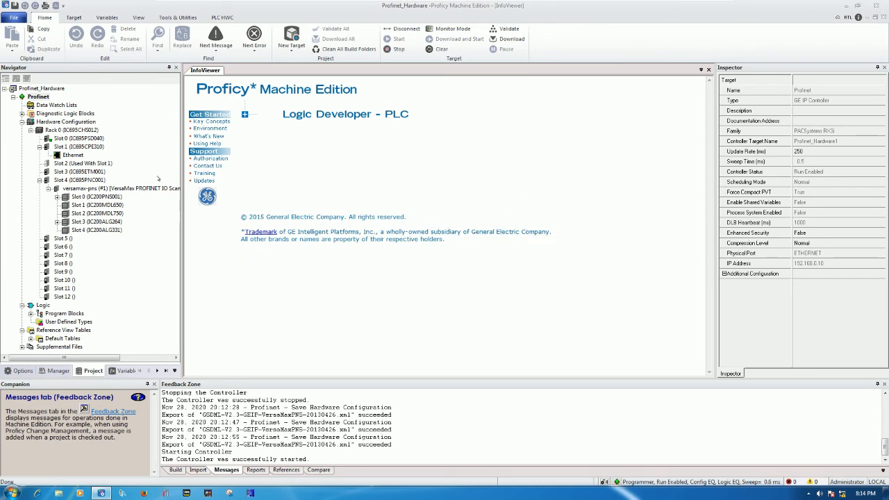
Open the PROFINET DCP utility and refresh the device list on the Local Area Connection
click(77, 18)
click(107, 18)
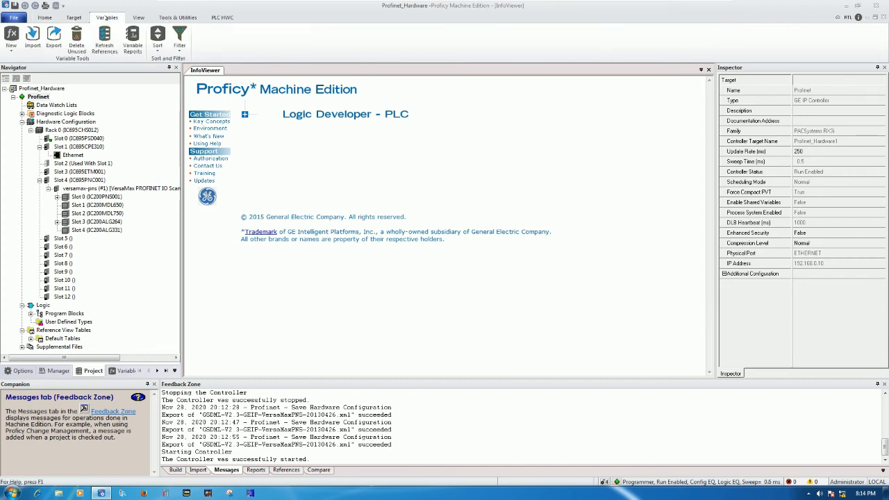
click(44, 18)
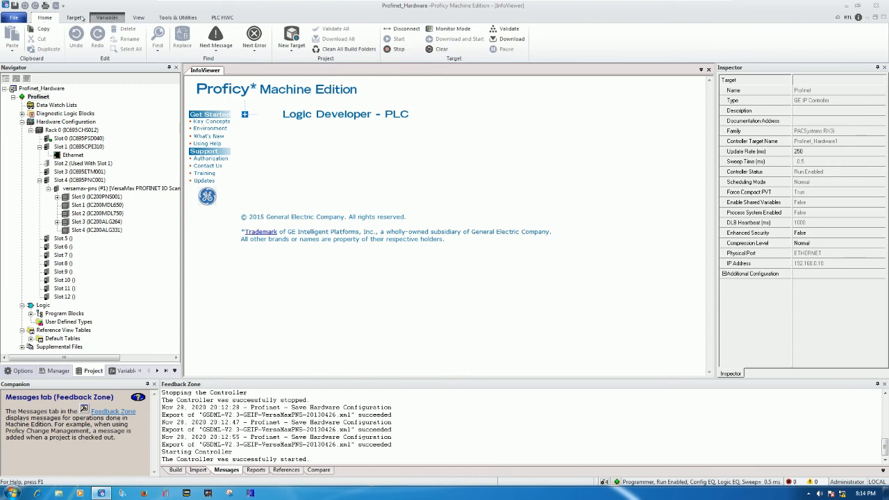
click(175, 19)
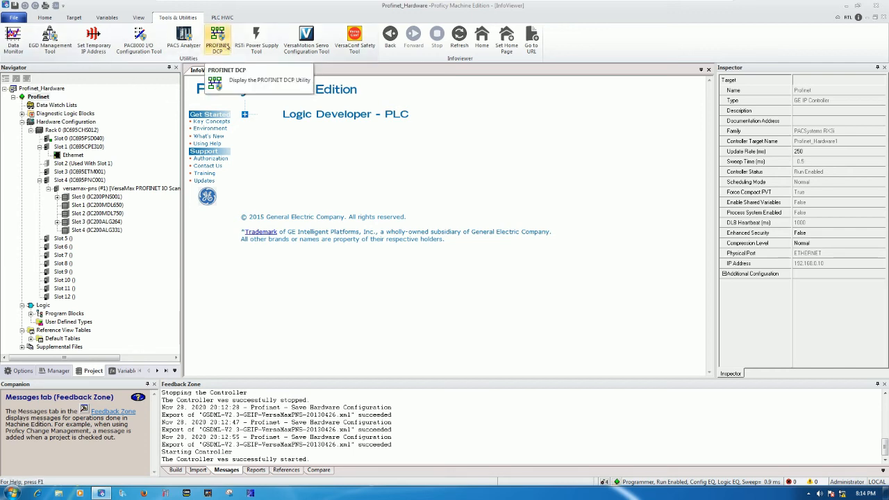
click(225, 46)
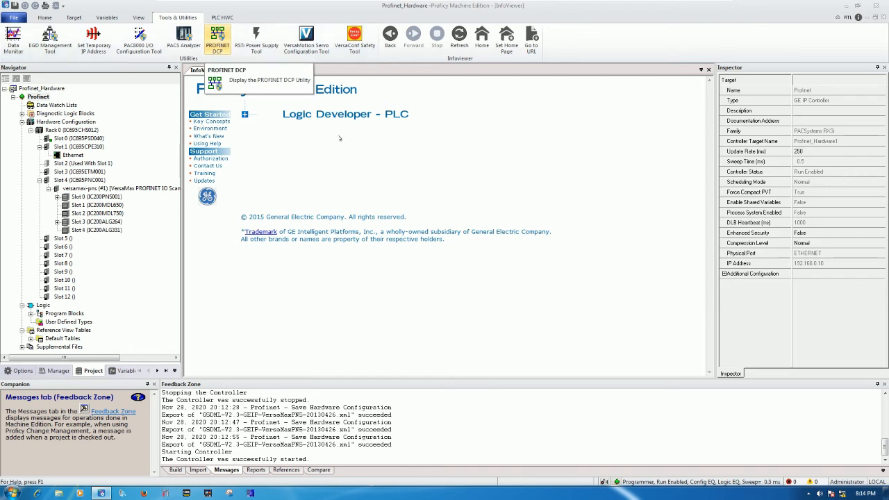
drag(251, 22, 457, 86)
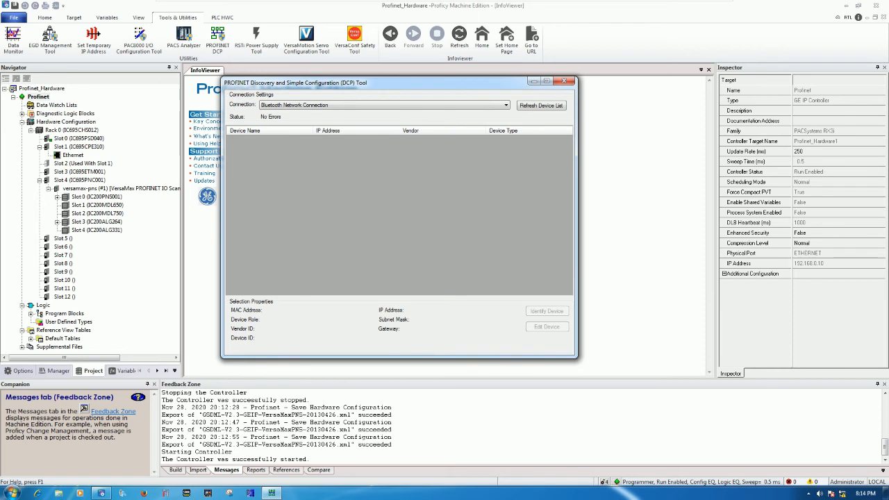
click(460, 104)
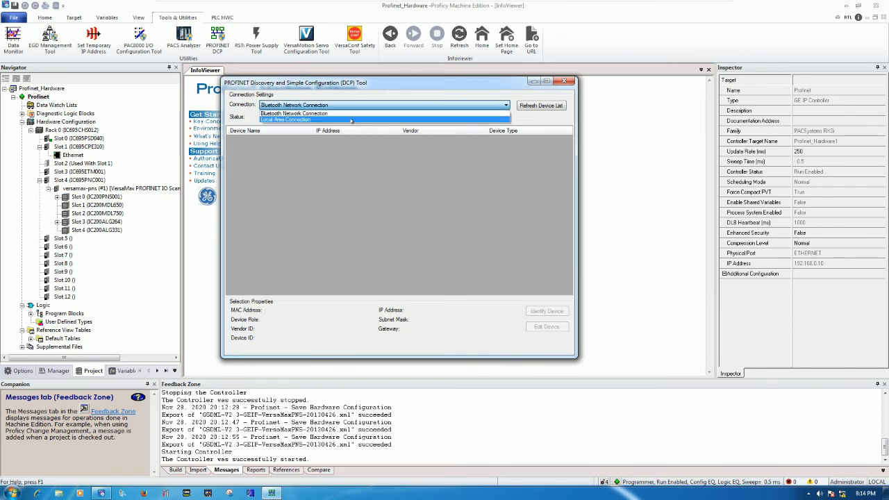
click(312, 121)
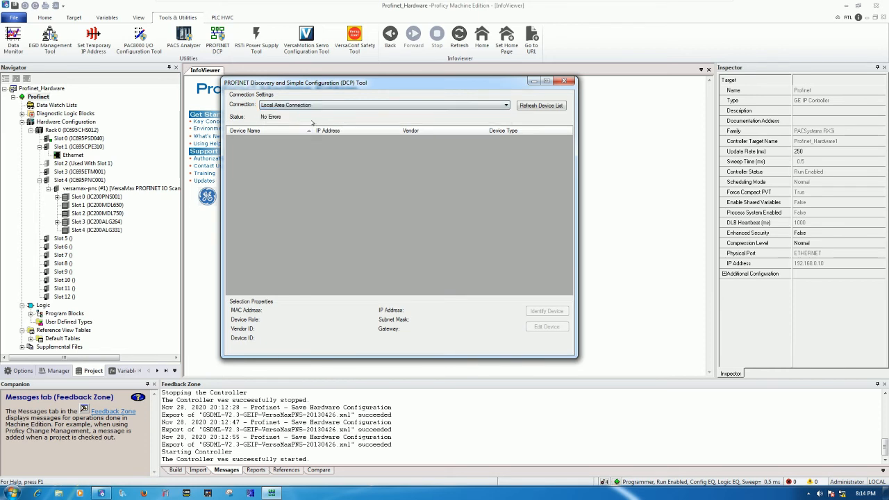
click(542, 106)
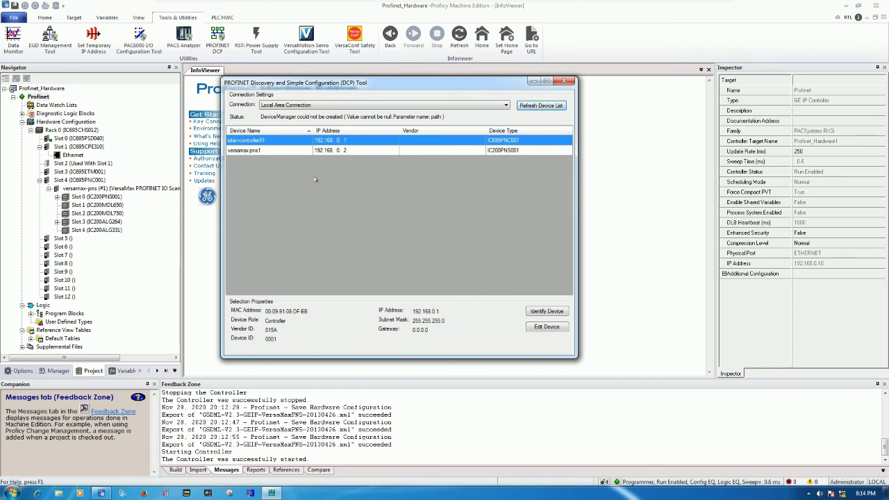
Set the discovered IC200PNS001 device's name to versamax-pns, copied from the IO device's properties in the project
click(337, 150)
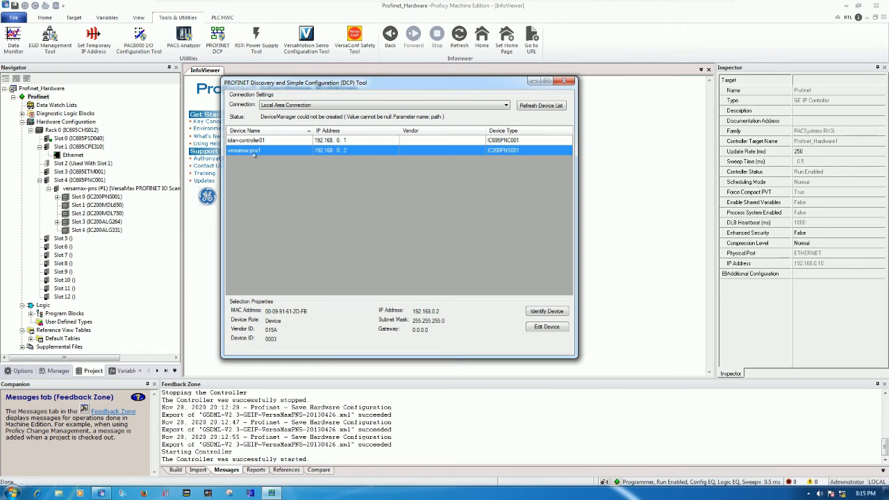
double_click(330, 150)
drag(393, 159, 400, 182)
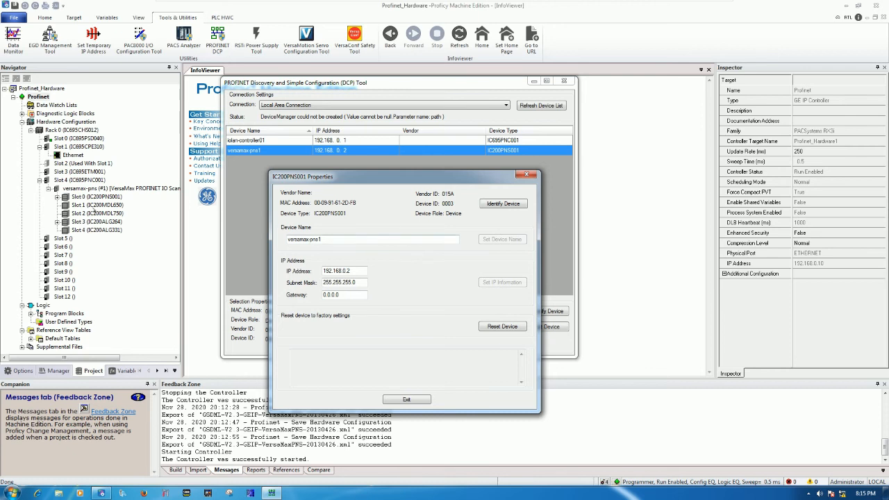
click(97, 196)
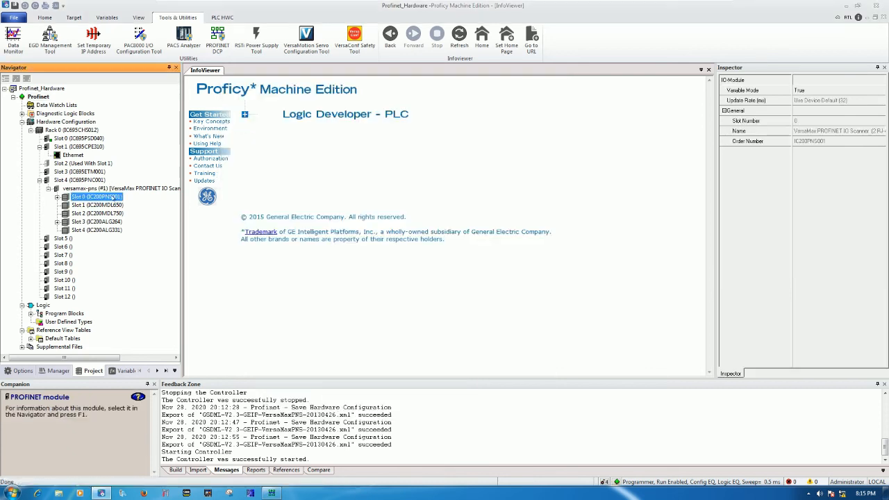
click(104, 188)
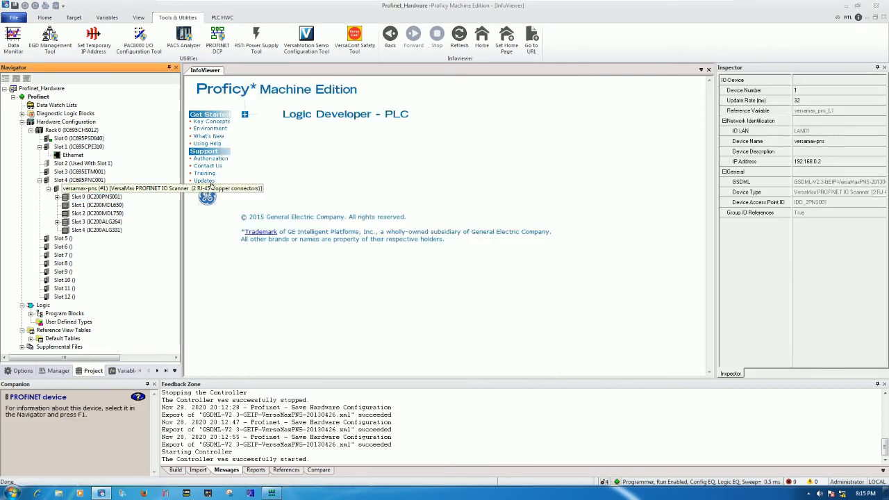
click(832, 145)
key(ctrl+c)
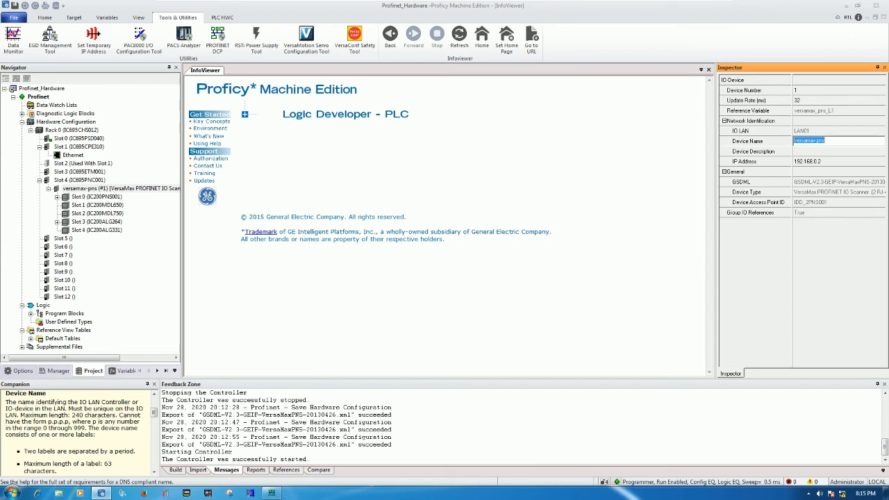
click(278, 495)
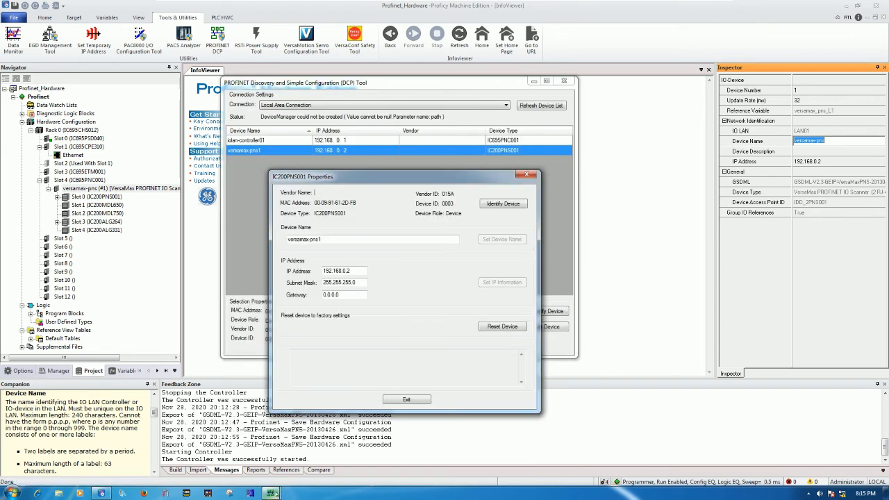
drag(338, 239, 274, 238)
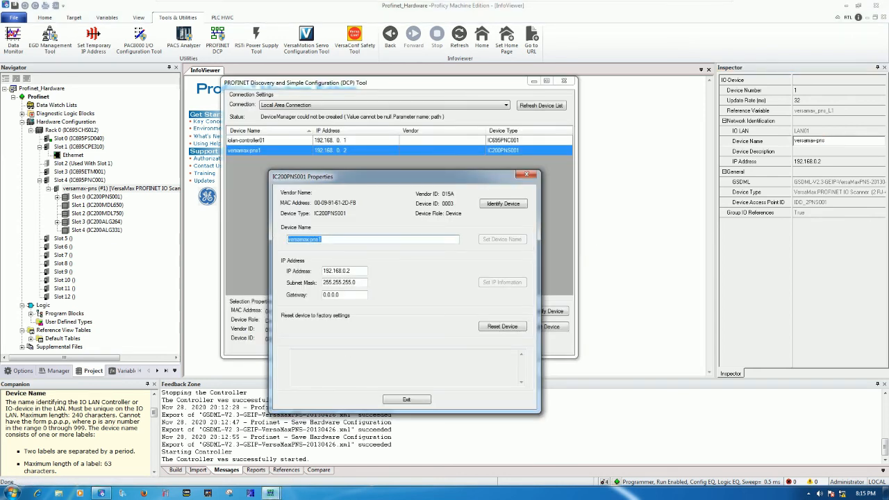
key(ctrl+v)
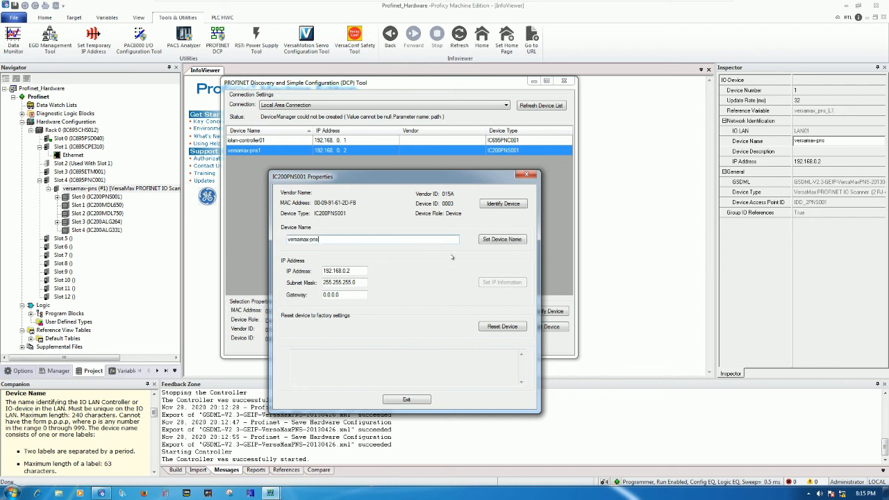
click(500, 239)
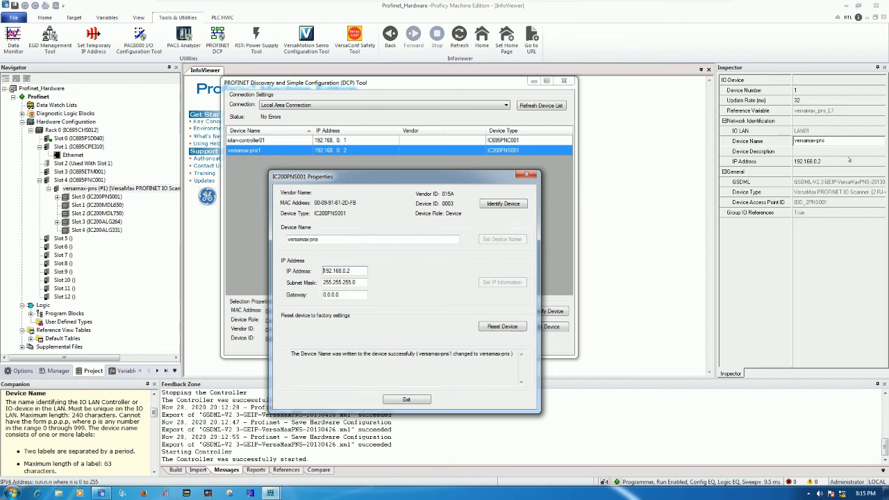
Enter the project's IP address 192.168.0.2 in the IC200PNS001 device's properties, and close the PROFINET DCP utility
click(827, 161)
key(ctrl+c)
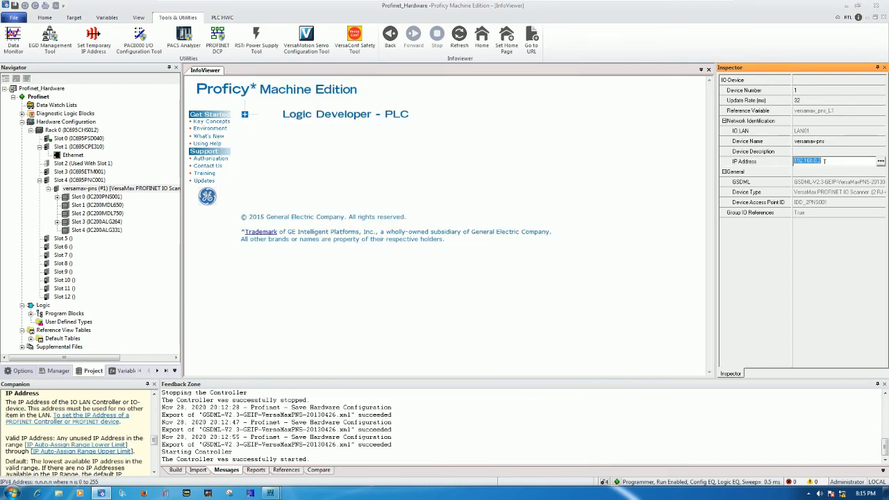
click(270, 493)
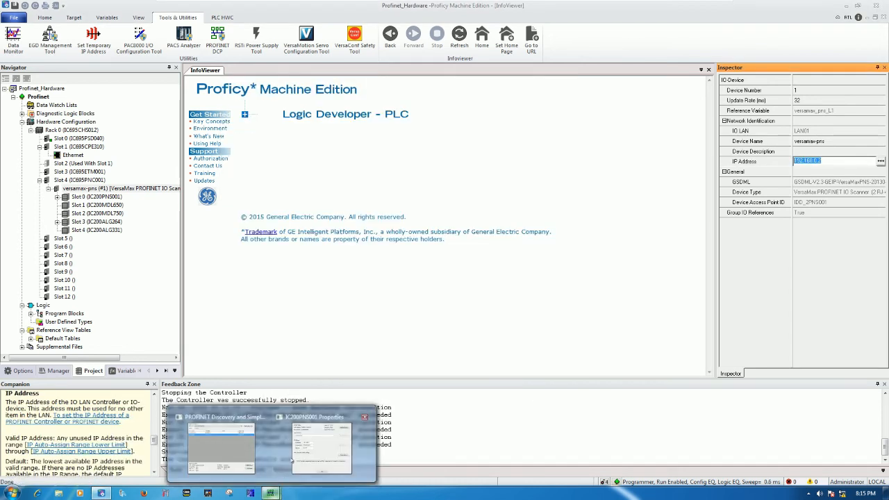
click(306, 444)
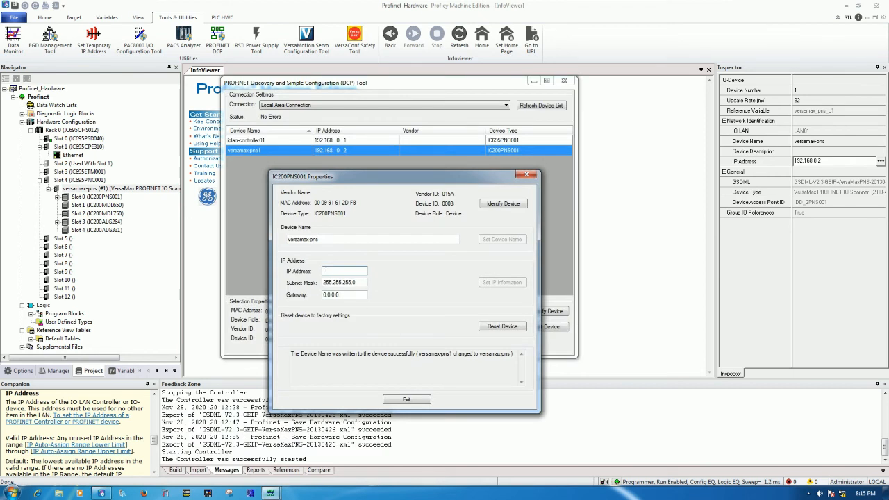
key(ctrl+v)
drag(359, 282, 317, 286)
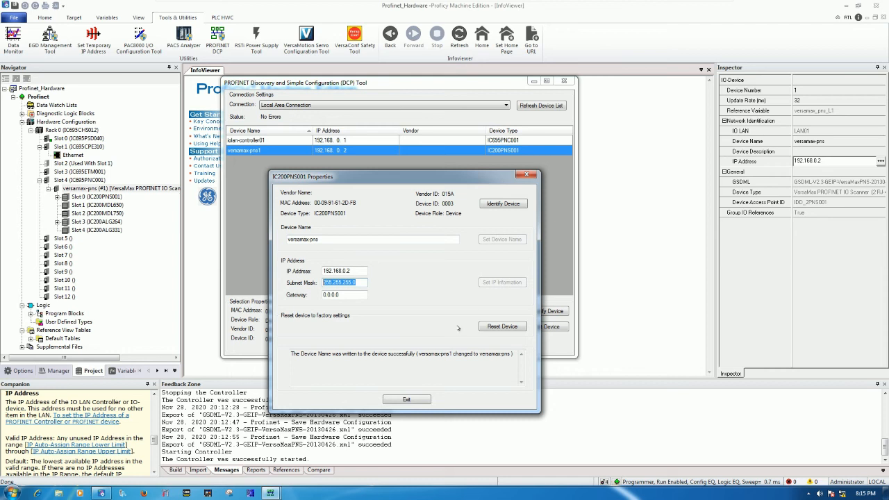
key(shift+Tab)
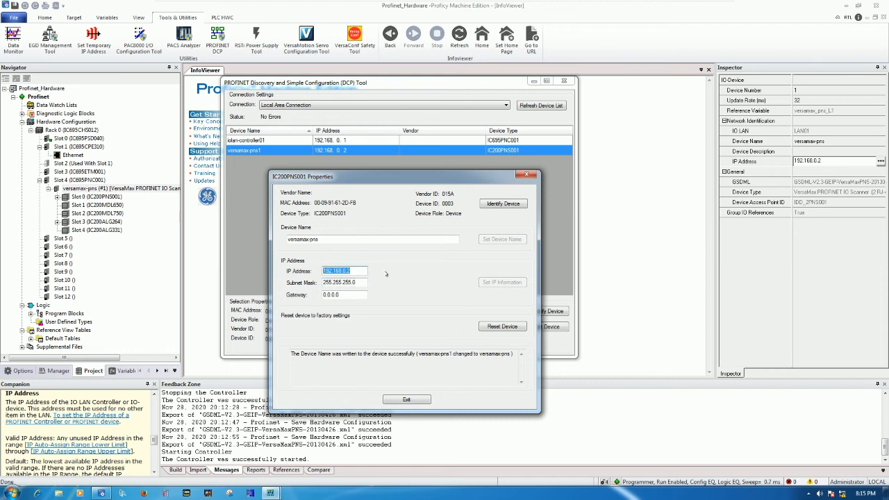
key(Tab)
key(shift+Tab)
click(364, 283)
click(409, 400)
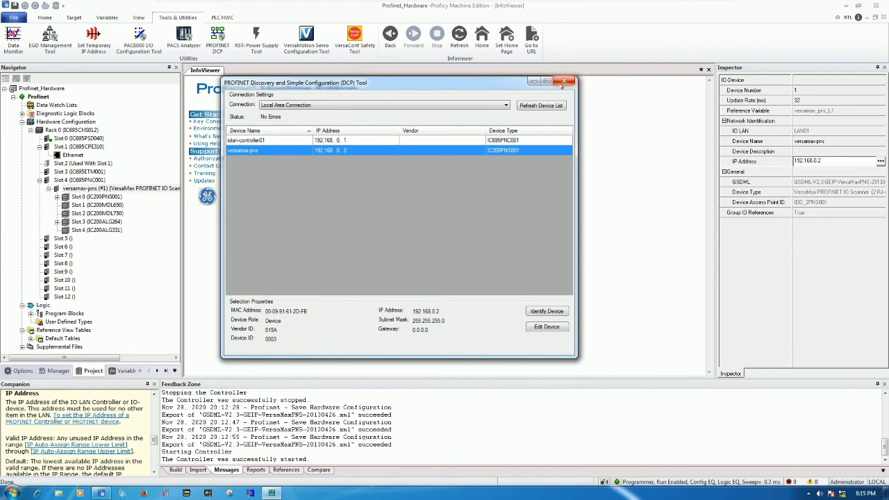
click(564, 81)
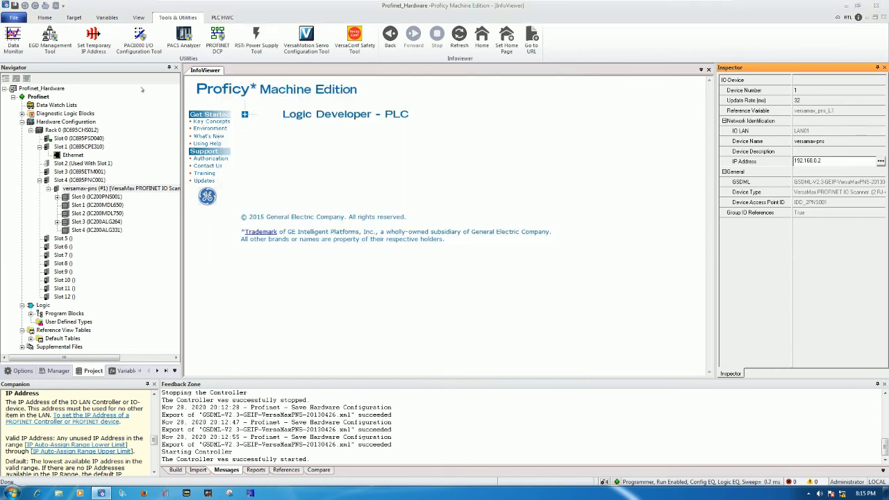
click(57, 370)
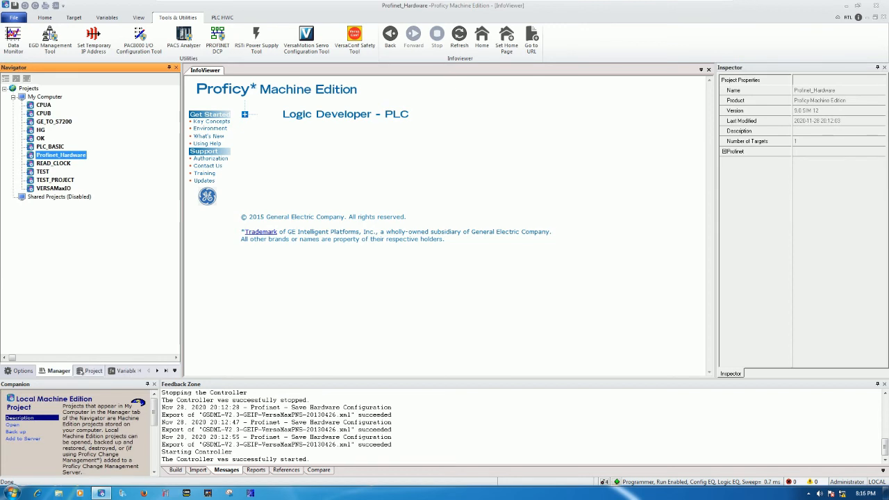
click(94, 370)
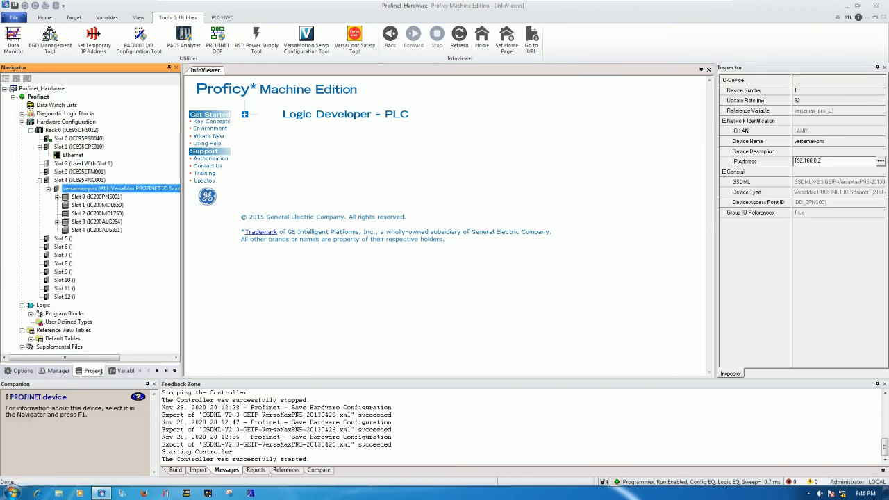
Create a user-defined reference view table named TESt under Reference View Tables and open it
click(111, 189)
click(44, 17)
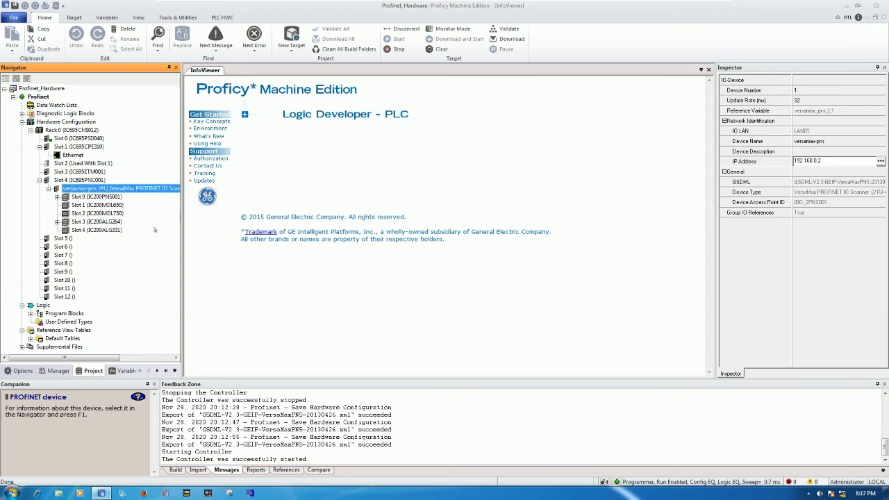
click(30, 338)
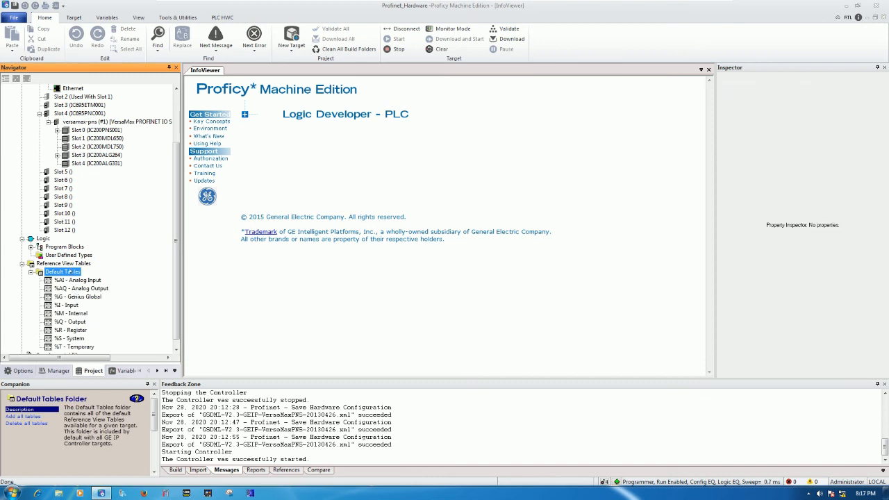
right_click(72, 264)
click(101, 271)
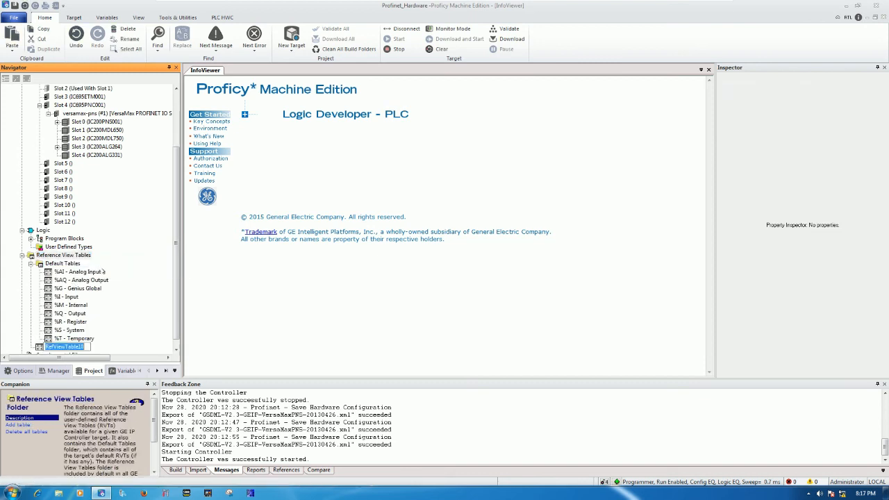
text(TEST)
key(Return)
double_click(52, 347)
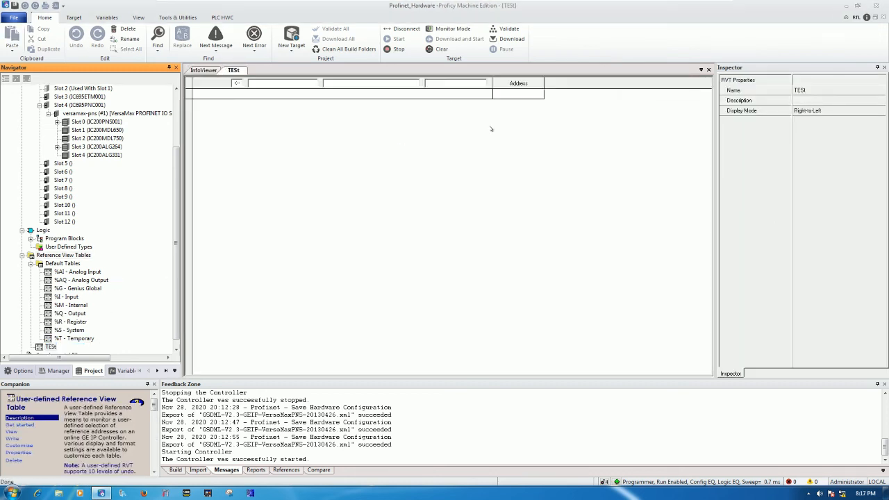
Add the discrete output address %Q1 to the first row of the TESt table
text(%)
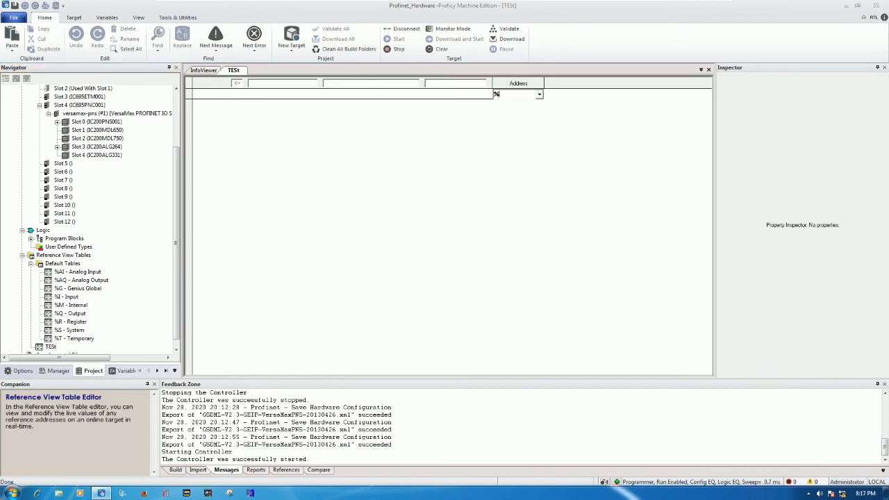
text(q)
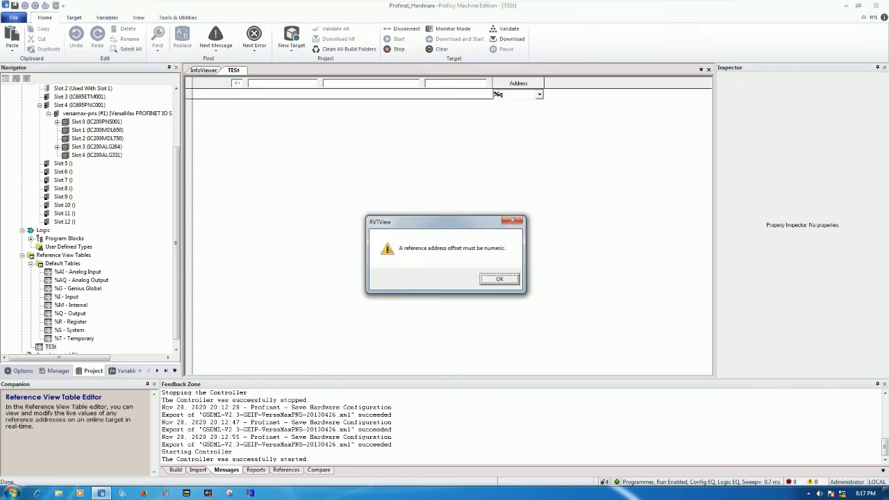
key(Return)
click(509, 95)
text(%q)
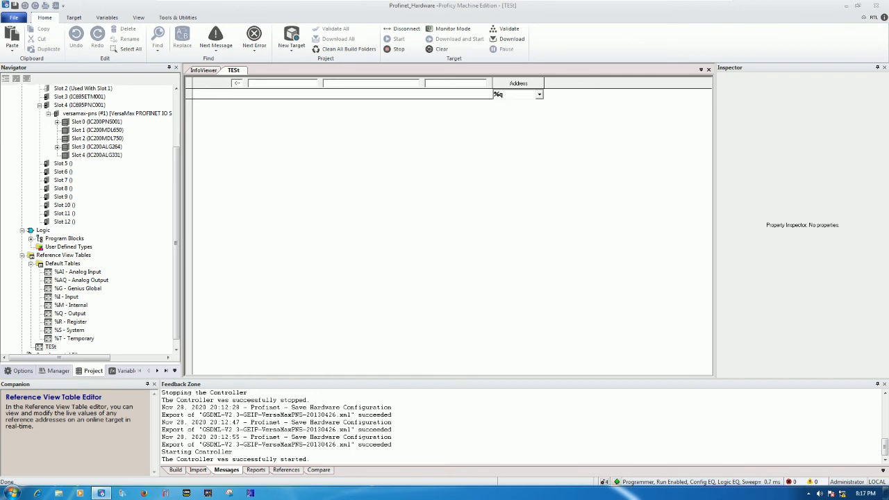
text(1)
key(Return)
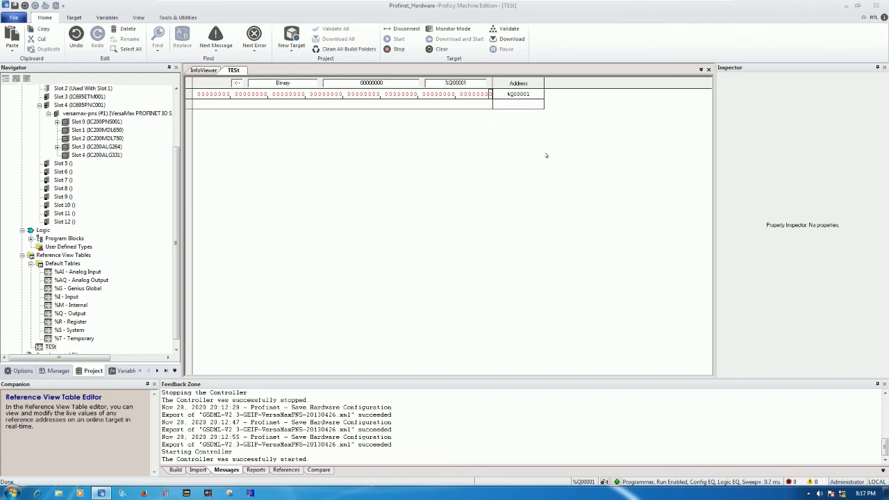
Set each of the outputs %Q00001 through %Q00016 to 1 in the TESt table
key(Left)
text(1)
key(Left)
text(1)
key(Left)
text(1)
key(Left)
text(1)
key(Left)
text(1)
key(Left)
text(1)
key(Left)
text(111)
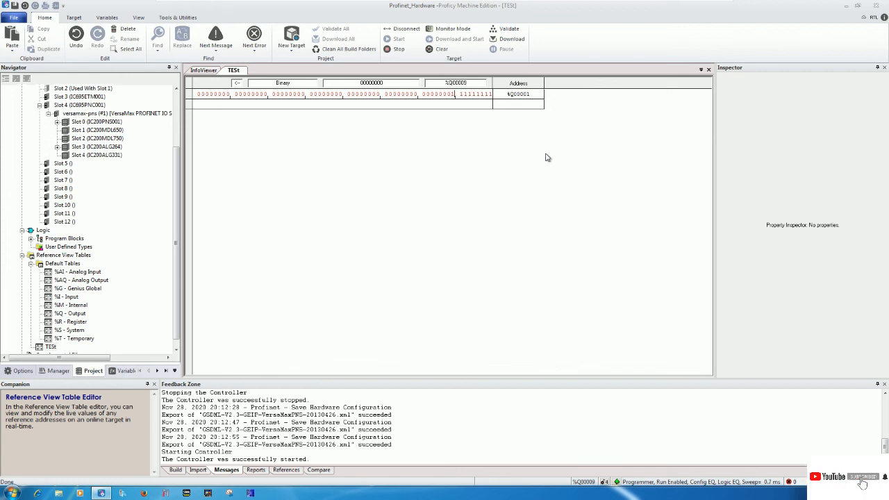
key(Left)
text(1)
key(Left)
text(1)
key(Left)
text(111)
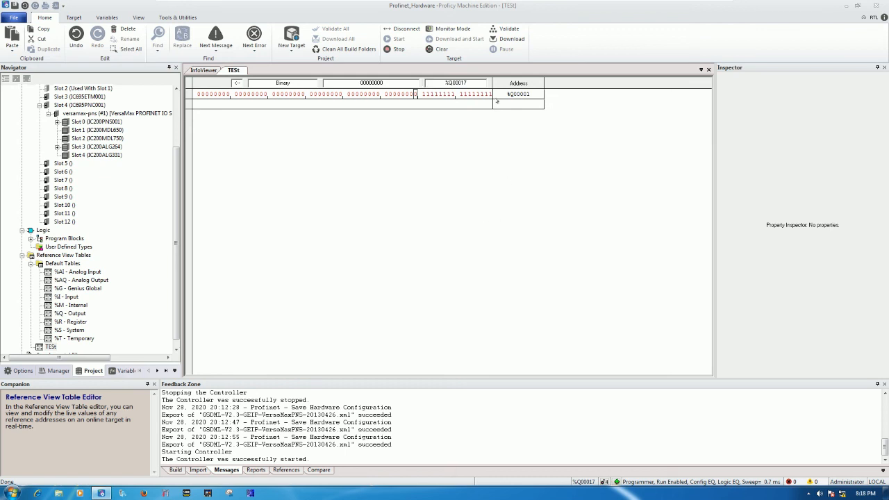
Switch to PowerPoint and show the Profinet IO configuration slide with nothing selected
click(692, 6)
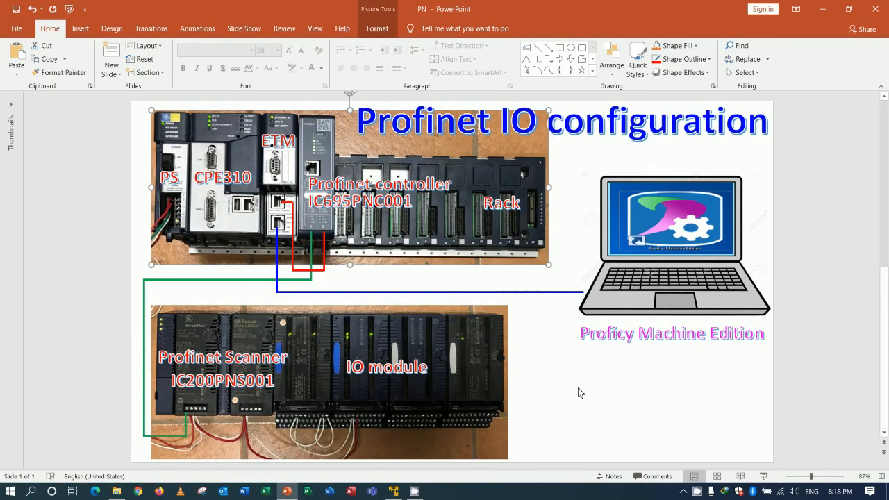
click(582, 392)
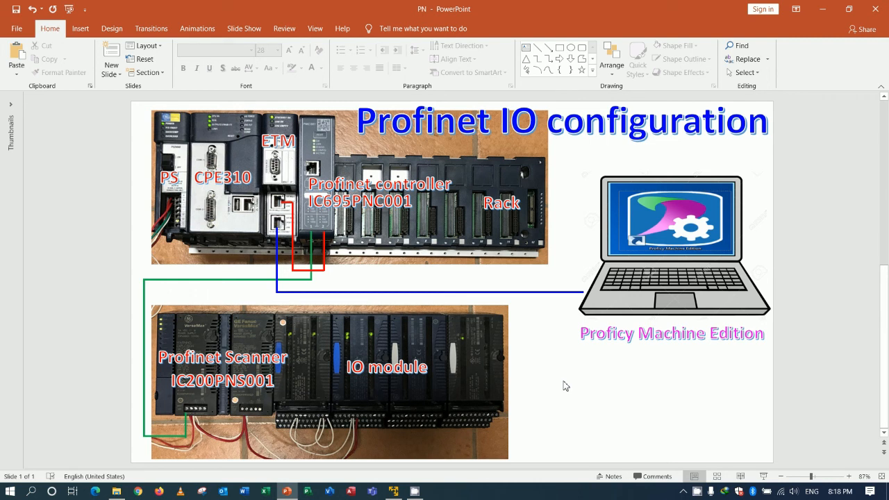
click(617, 351)
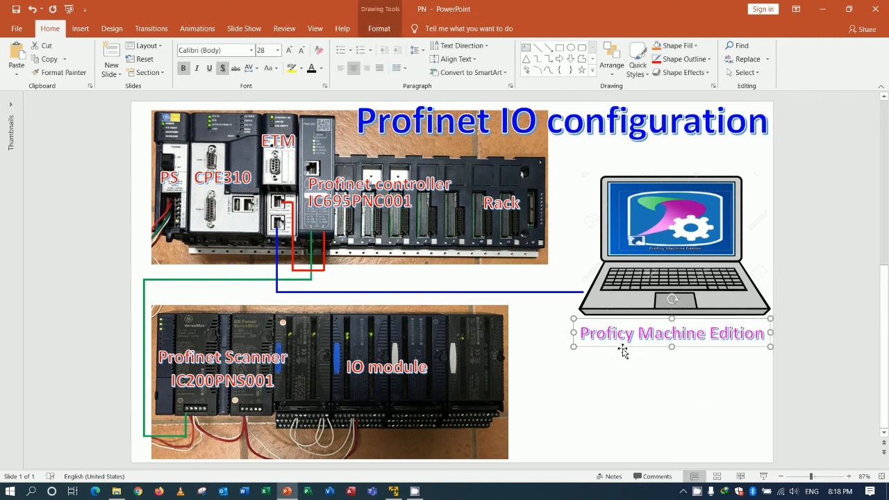
click(718, 402)
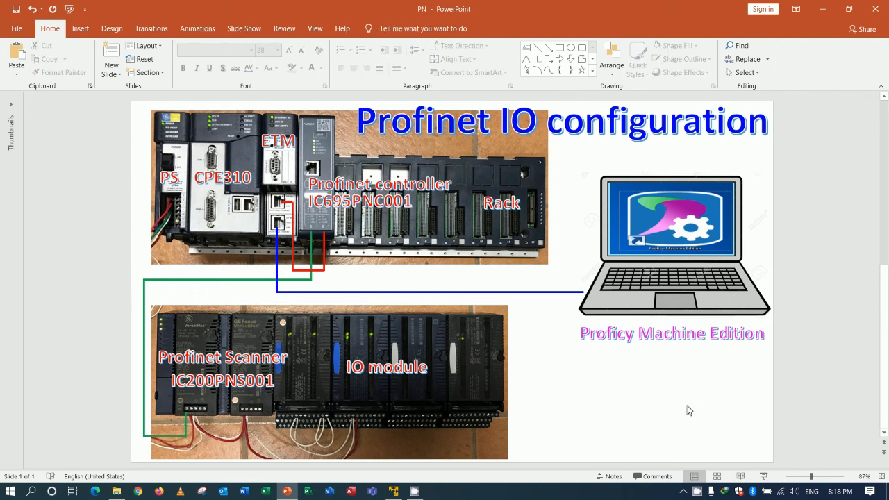